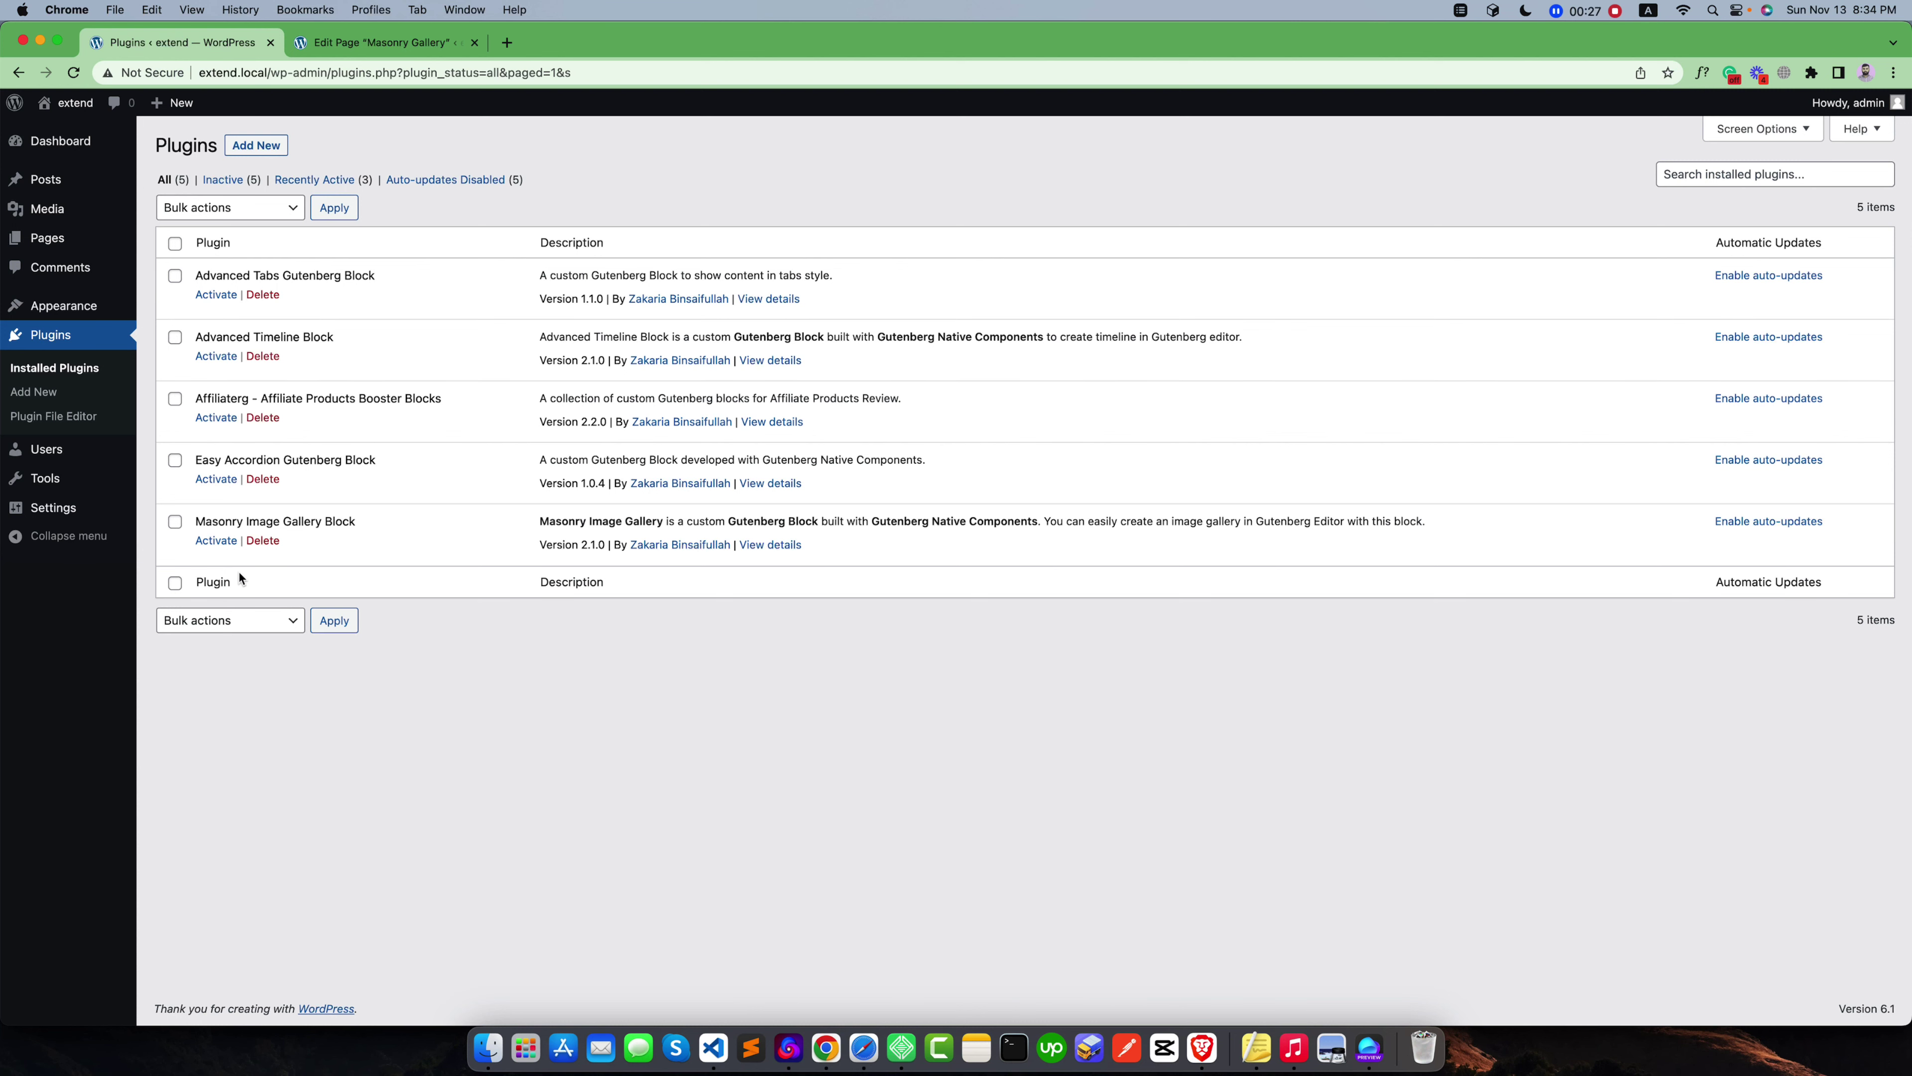
Activate the Masonry Image Gallery Block plugin in the Installed Plugins list
click(215, 542)
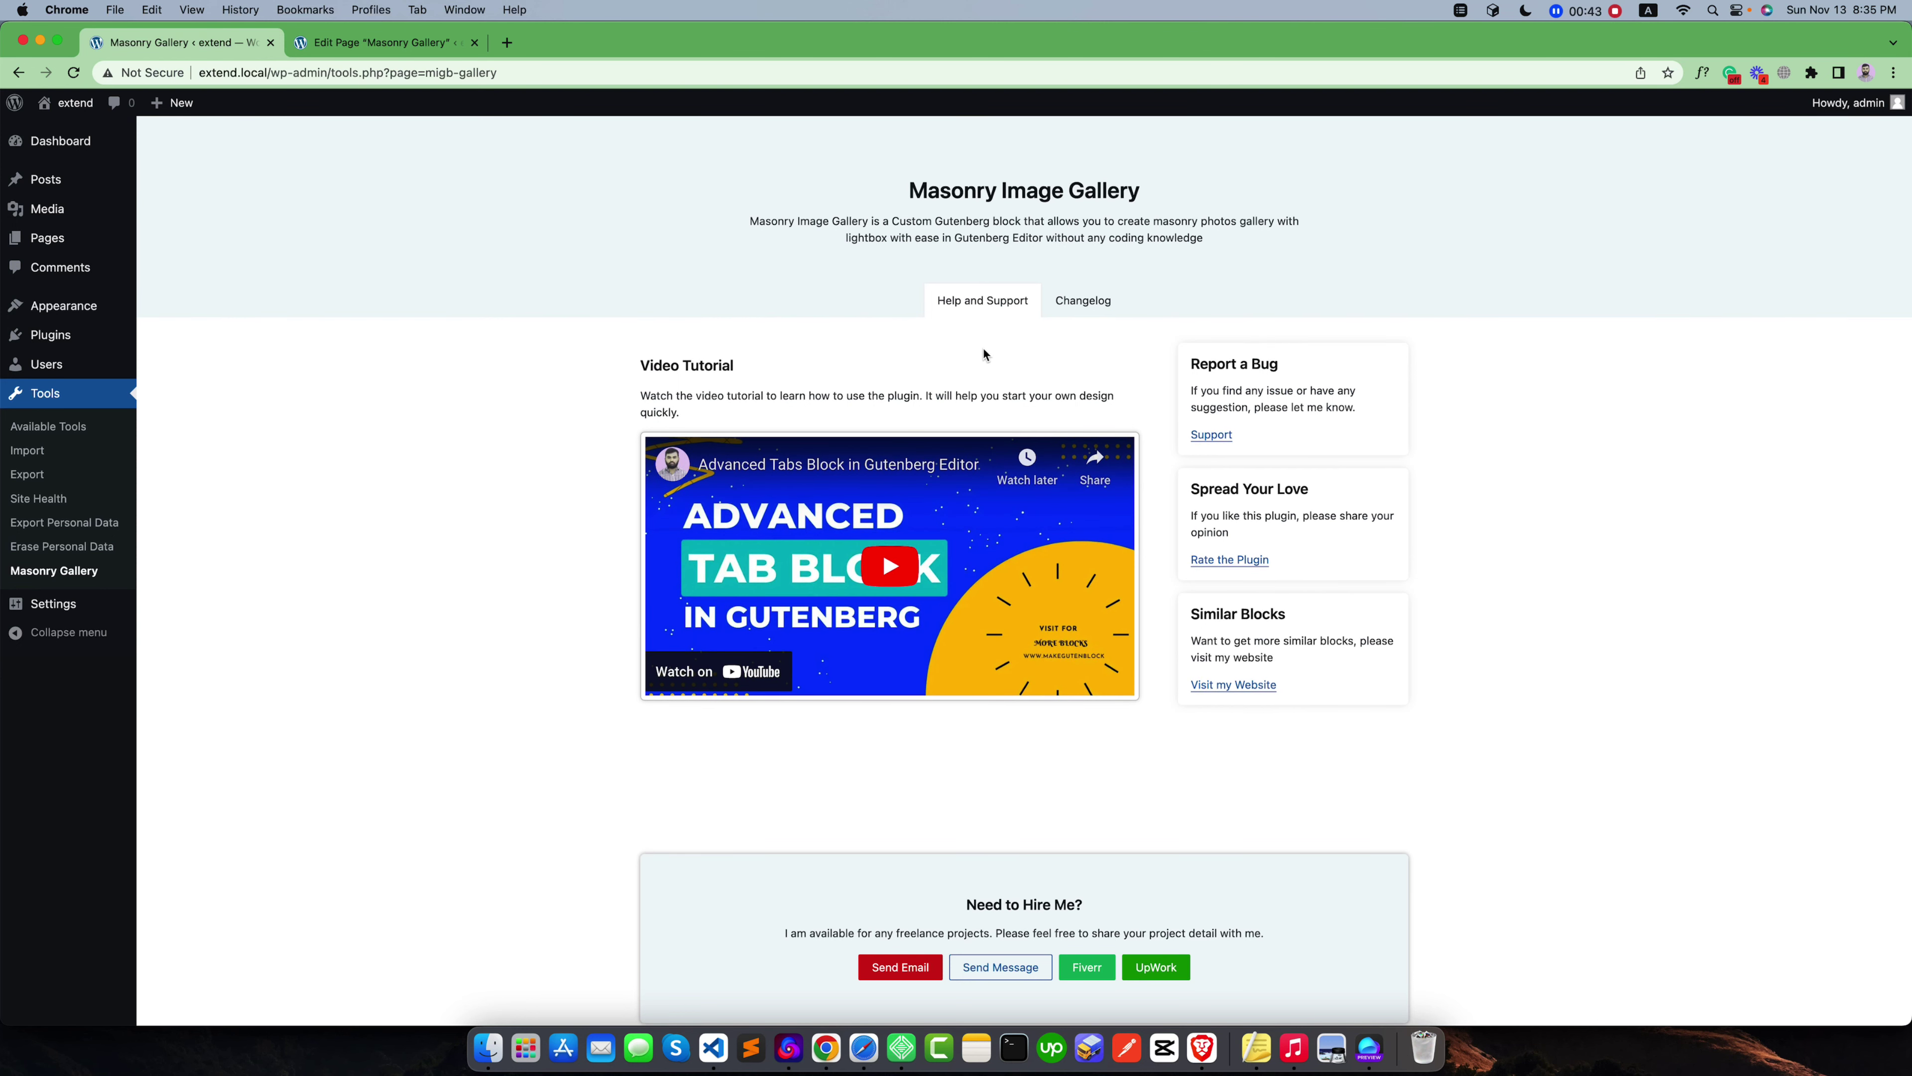
Leave the plugin welcome page and return to the 'Edit Page Masonry Gallery' editor
scroll(1068, 319, down, 1)
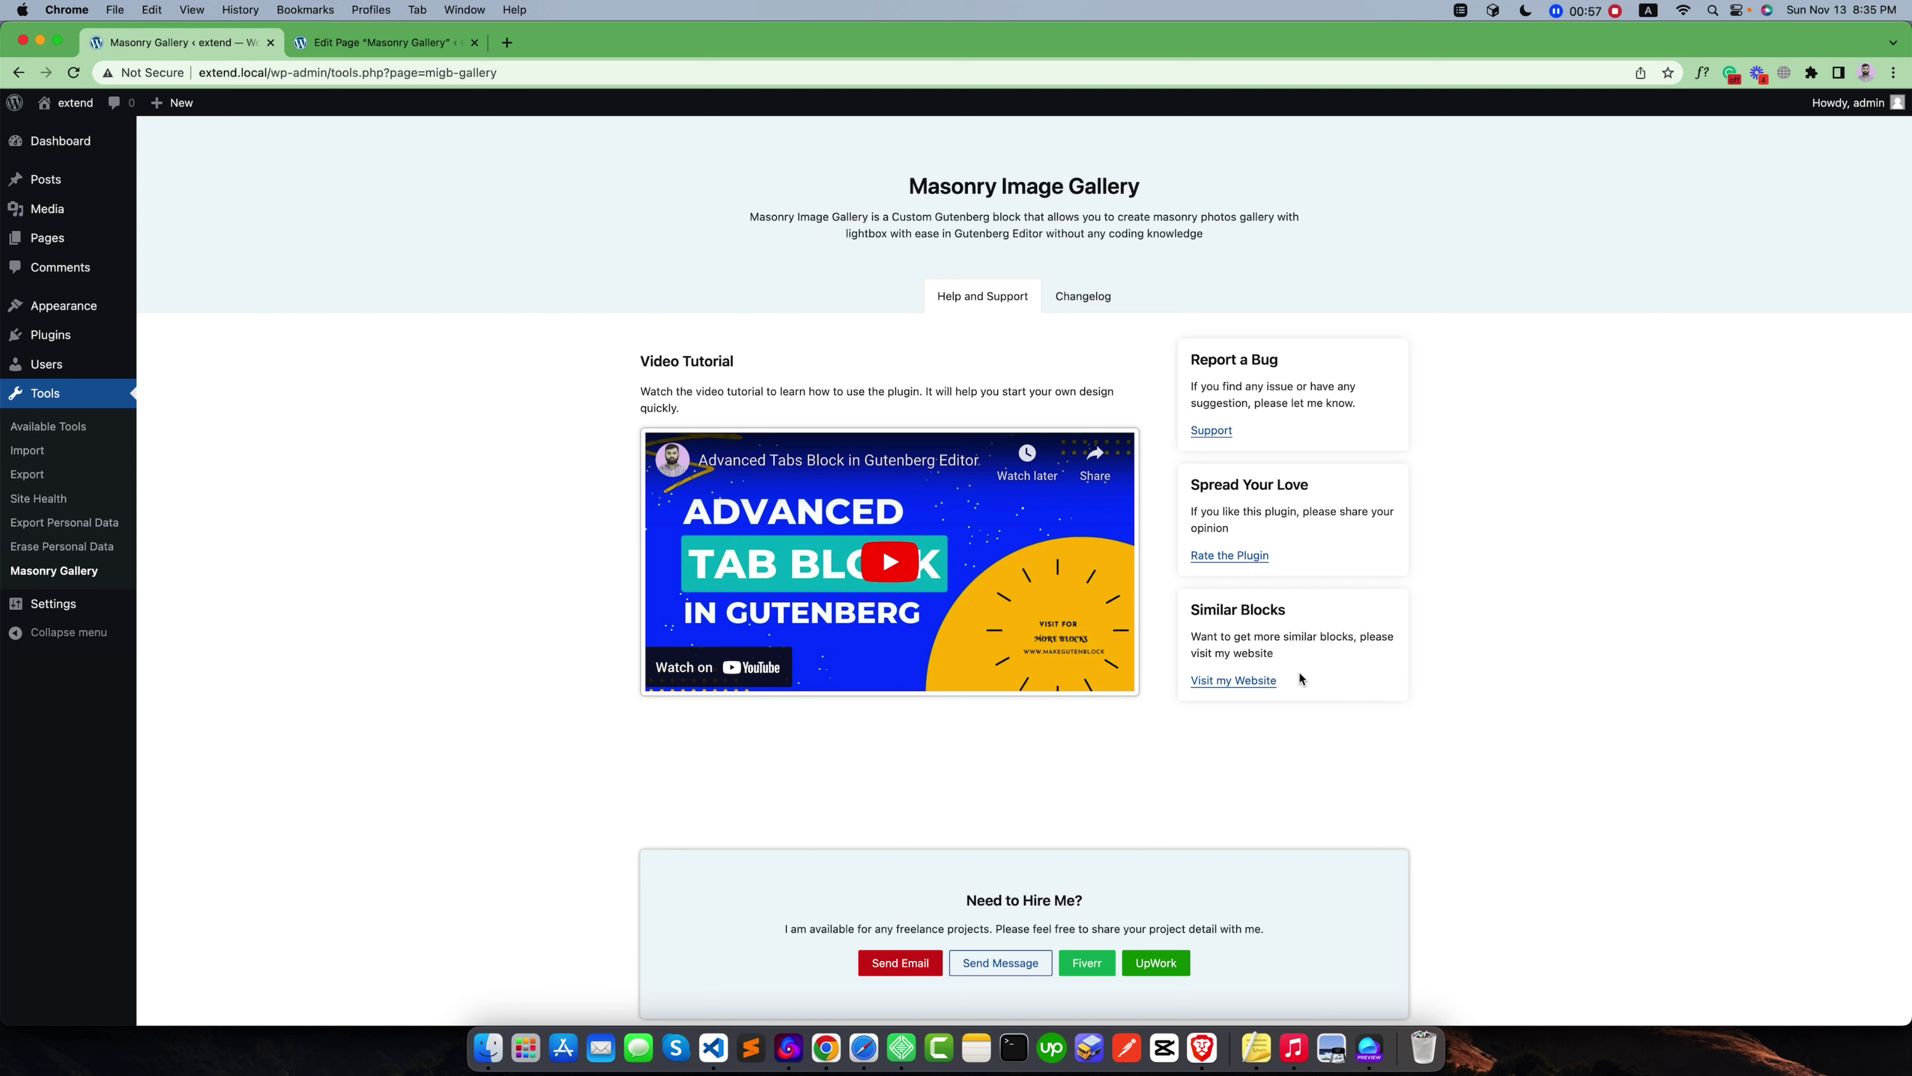
click(366, 47)
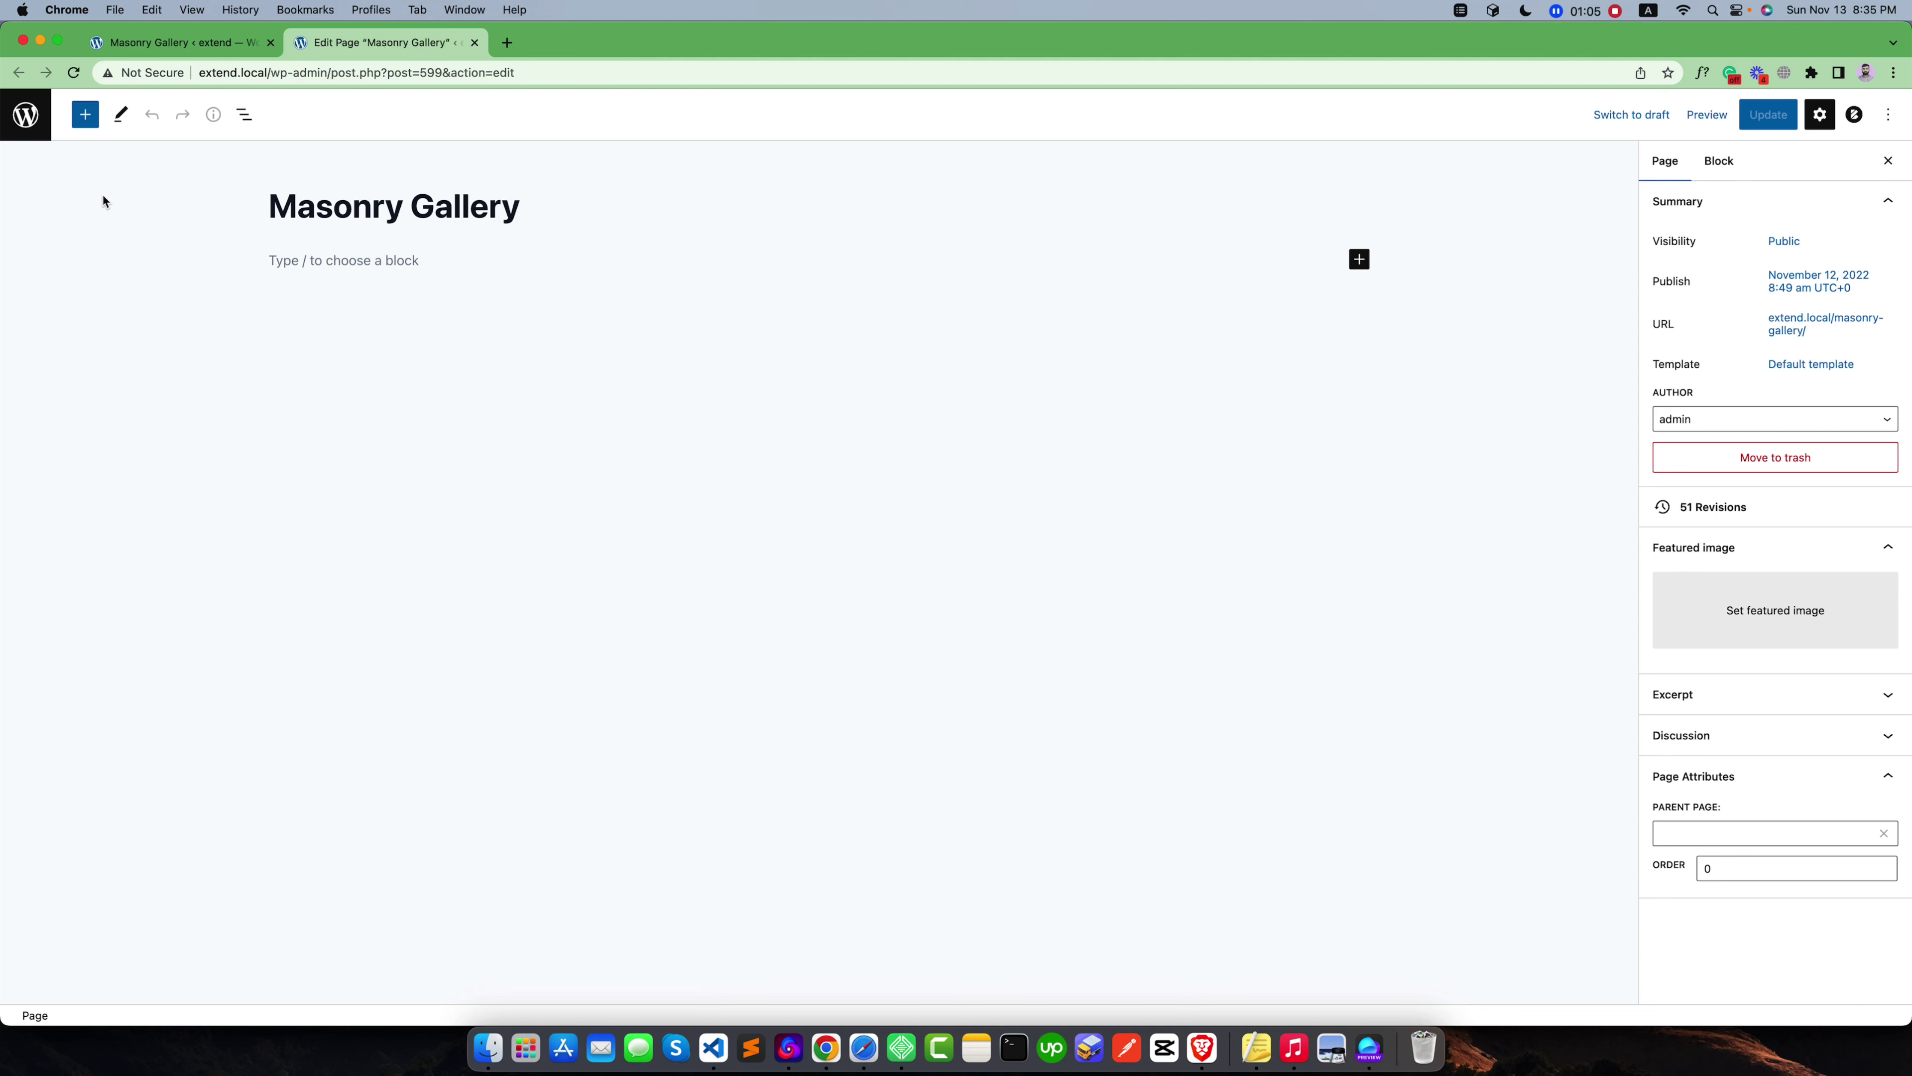
Bring up the block inserter and scroll down to the Media blocks
click(85, 117)
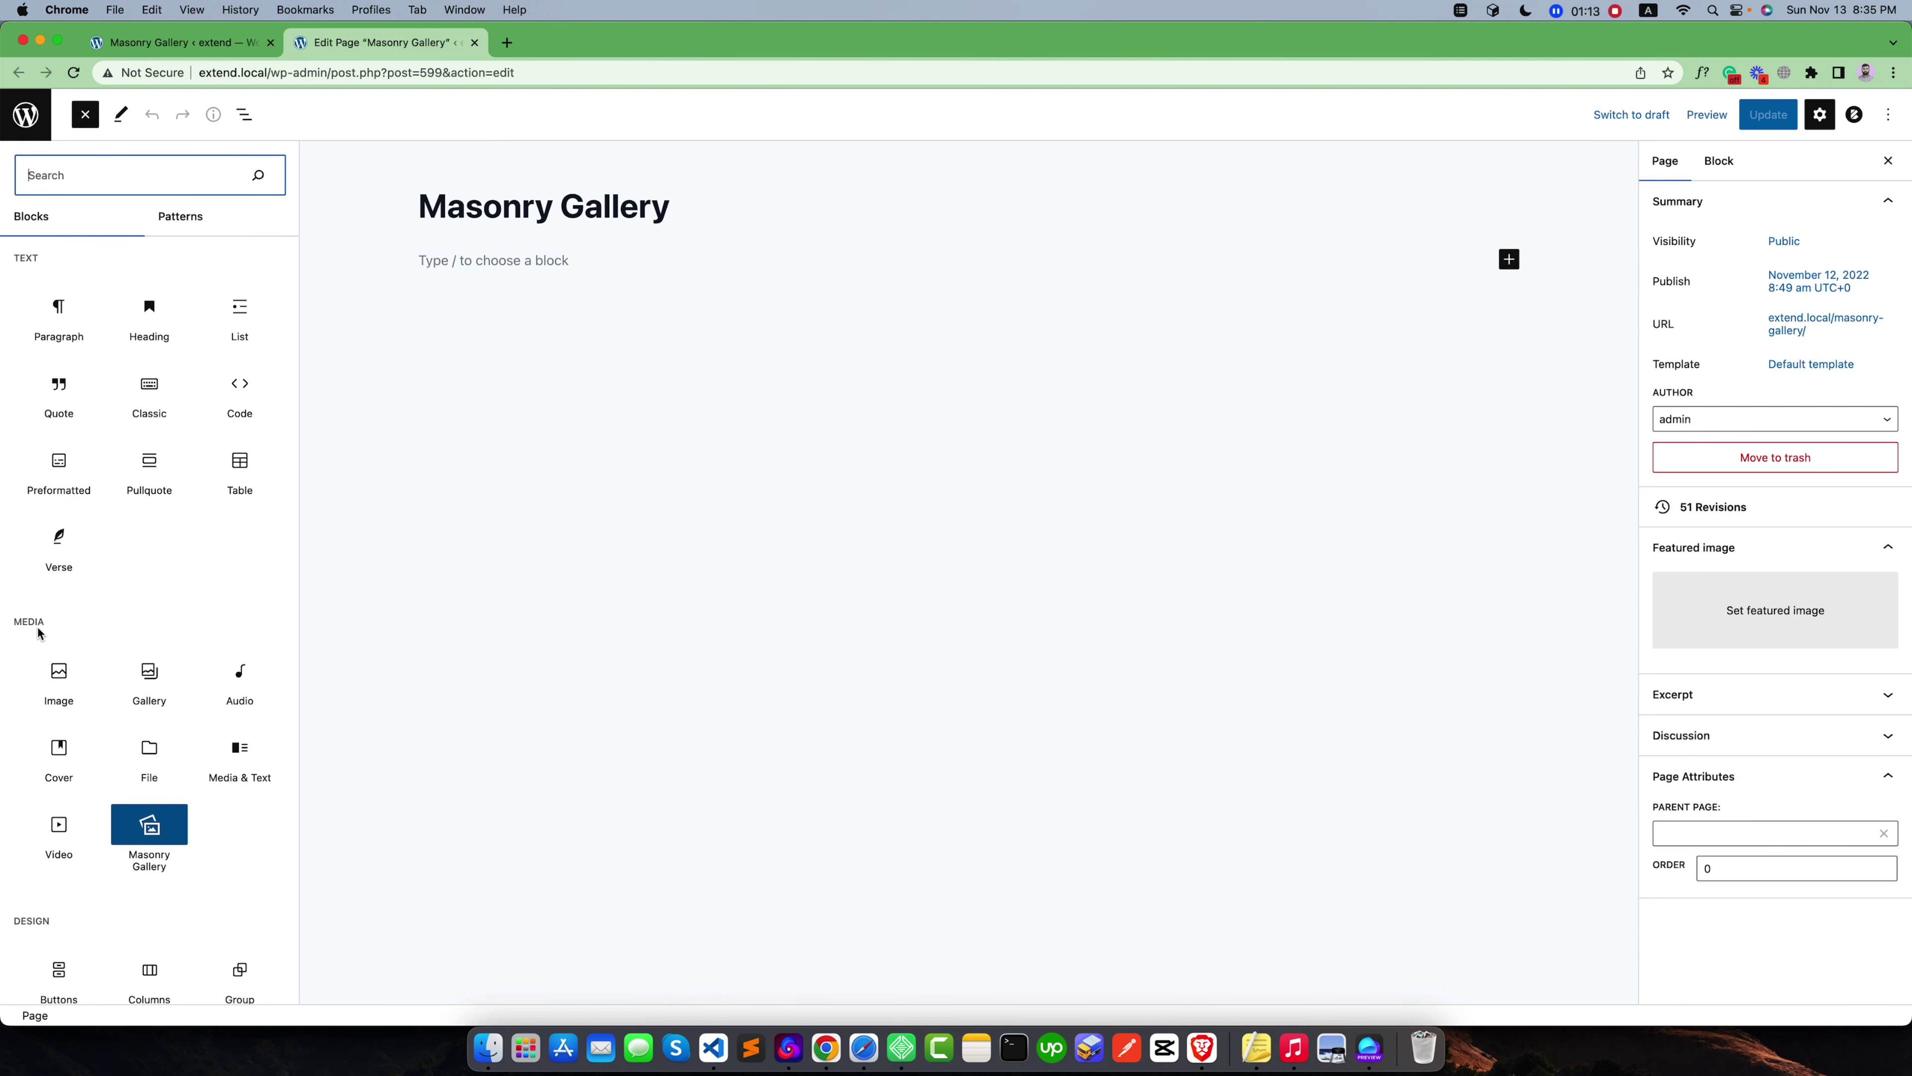
scroll(38, 633, down, 4)
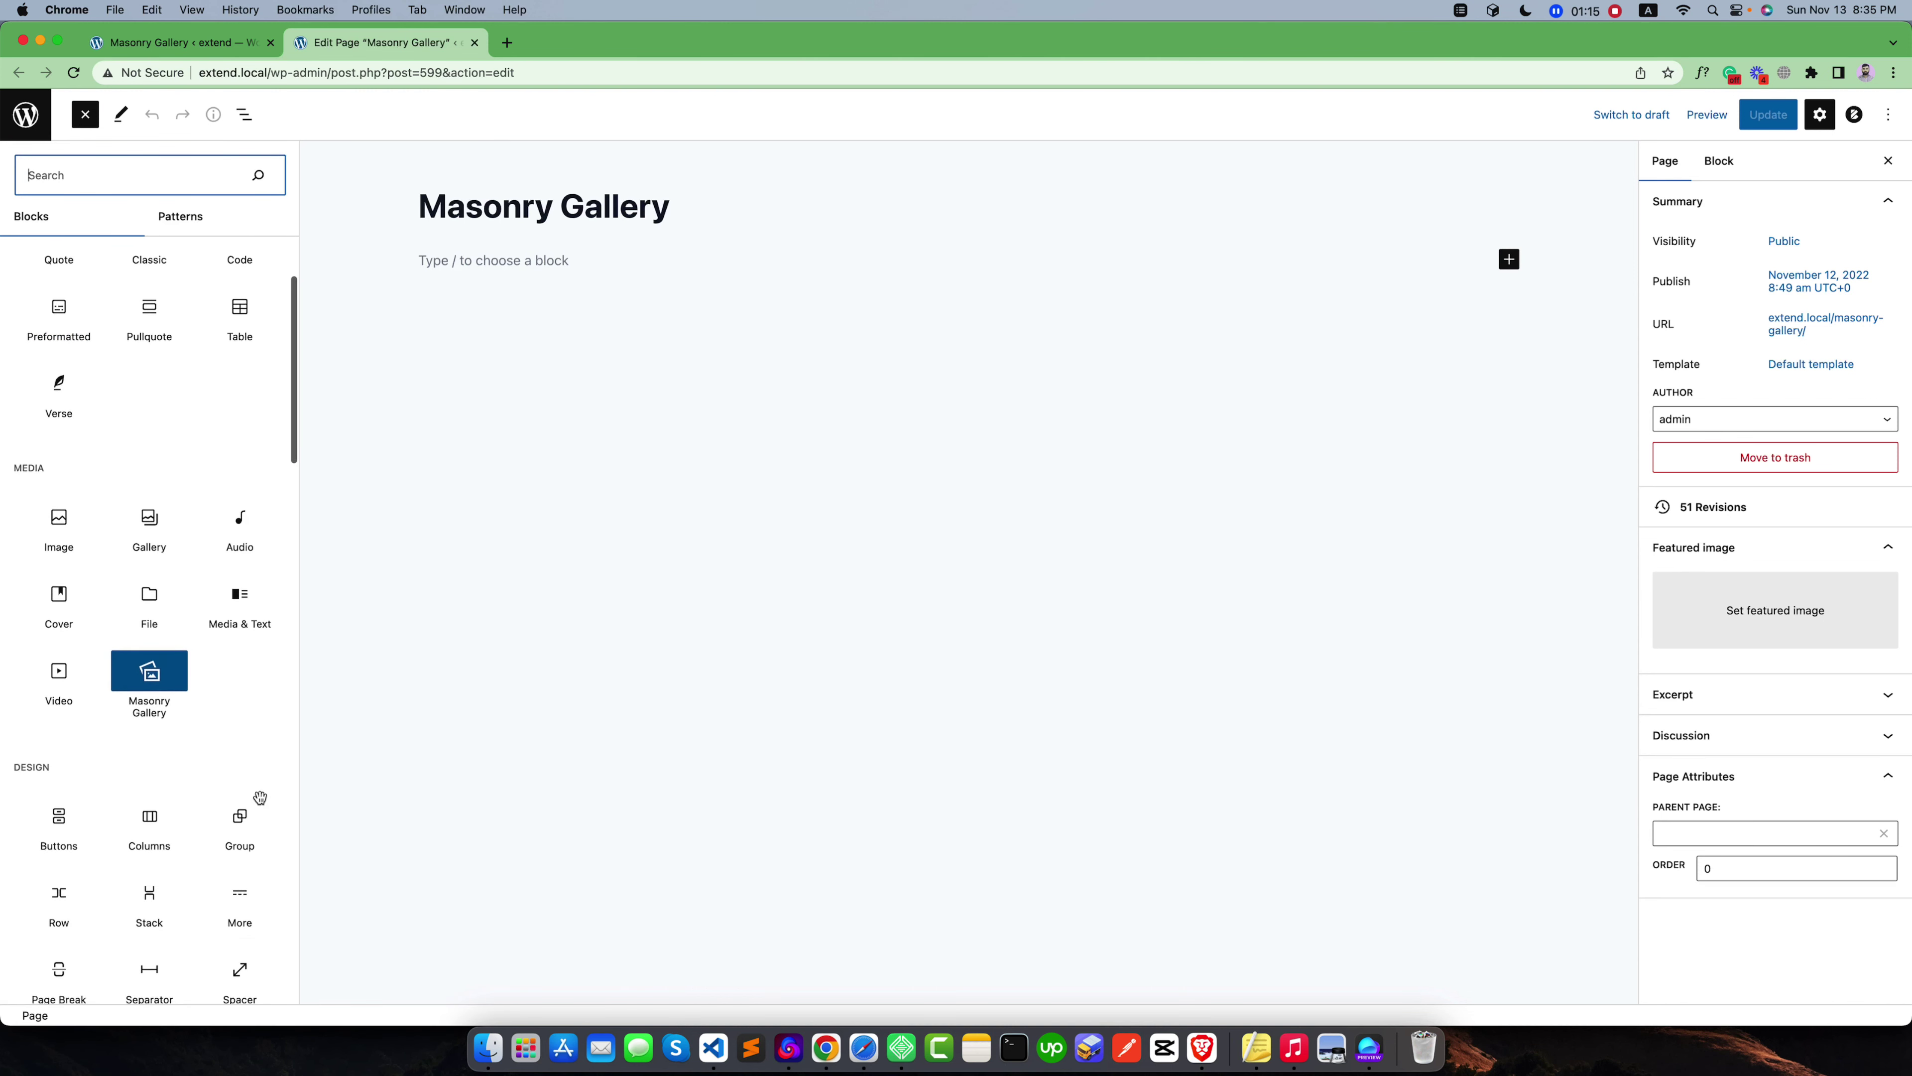
Insert a Masonry Gallery block and open its Media Library to choose photos
click(143, 679)
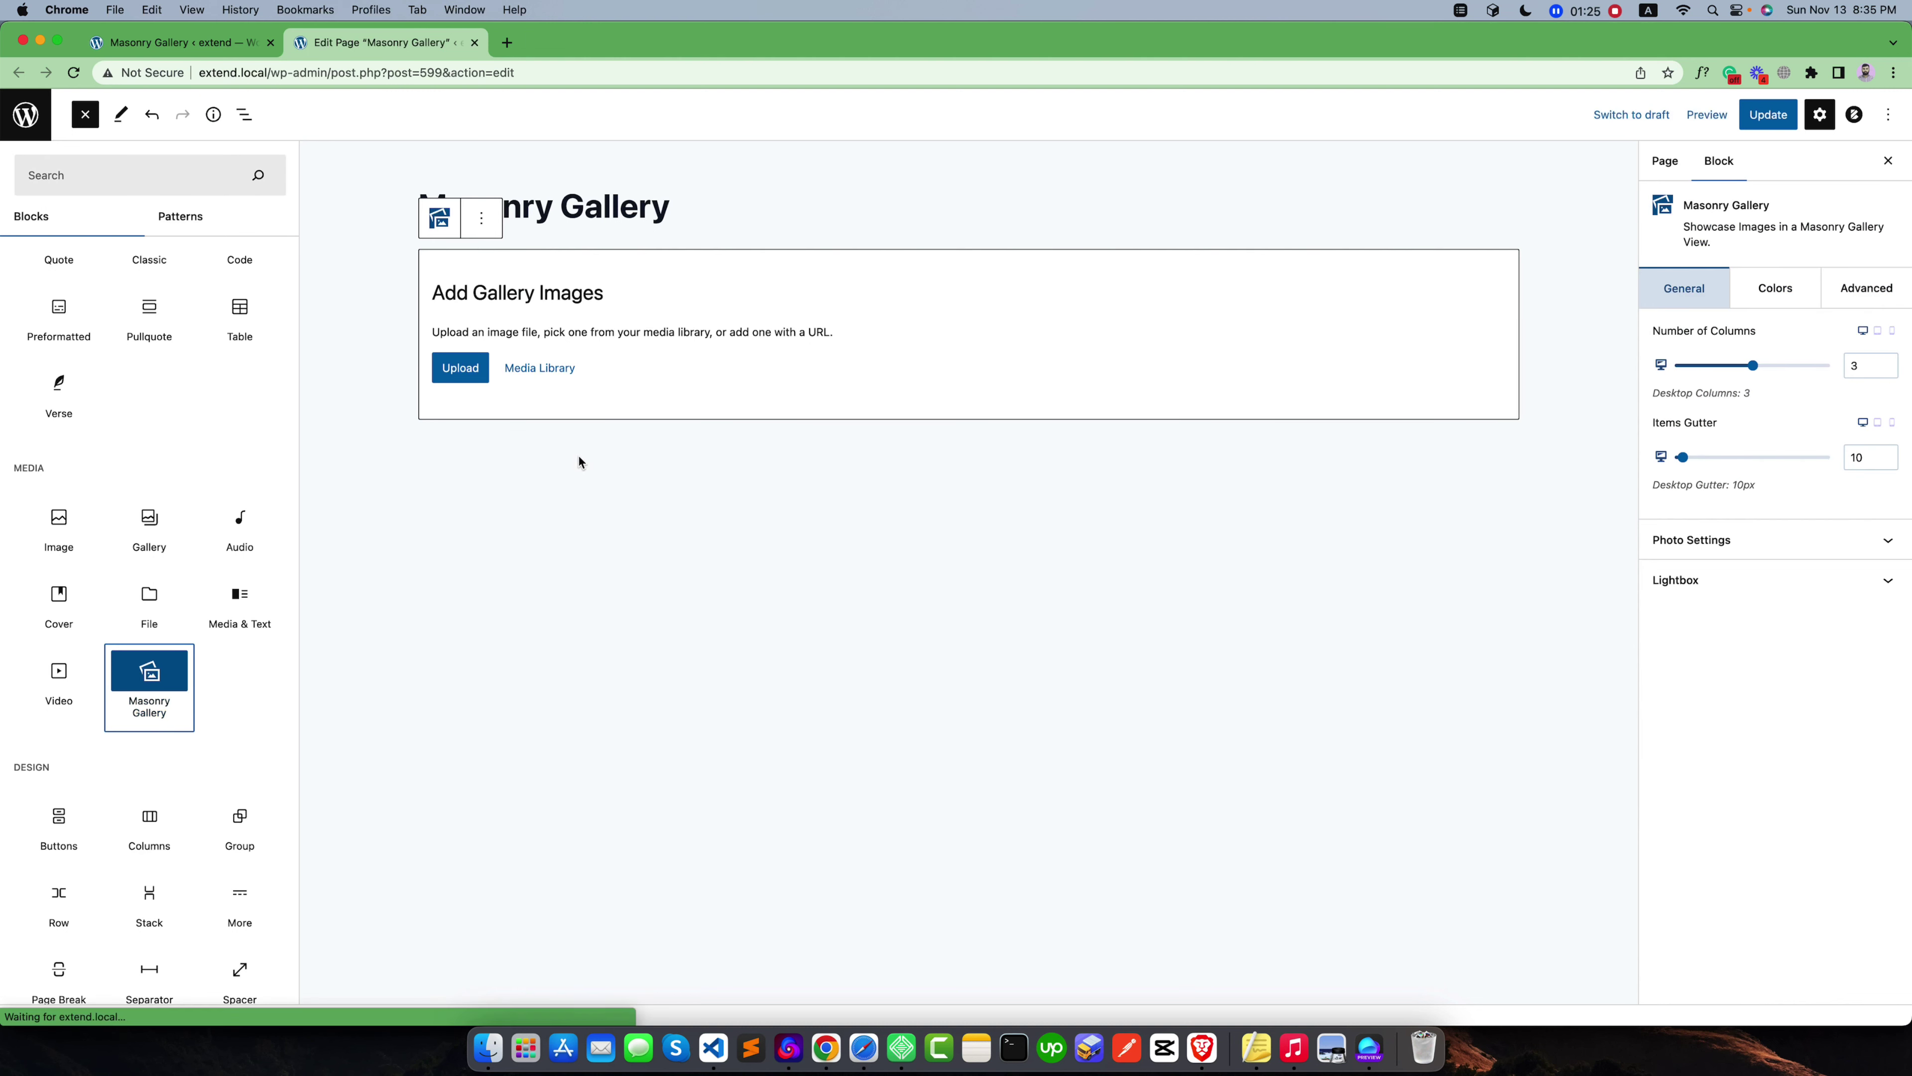
click(786, 254)
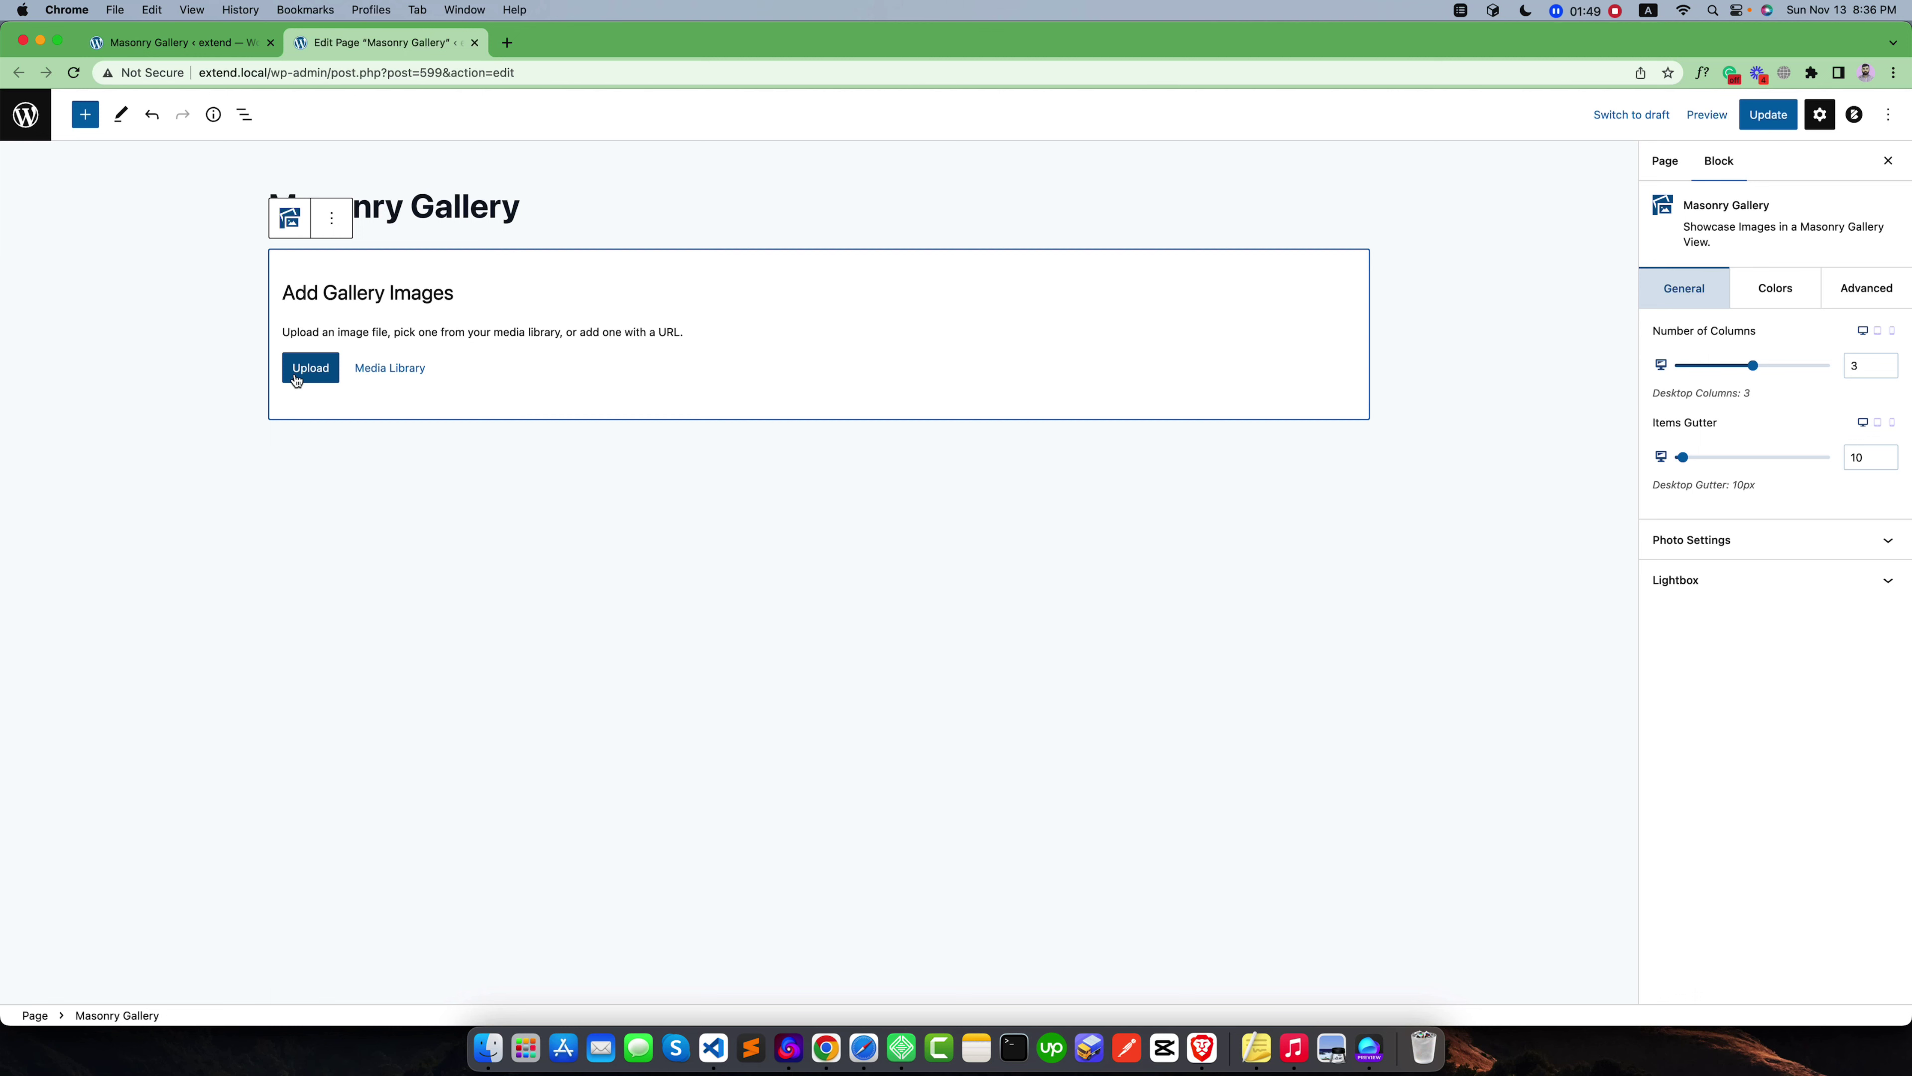
click(391, 371)
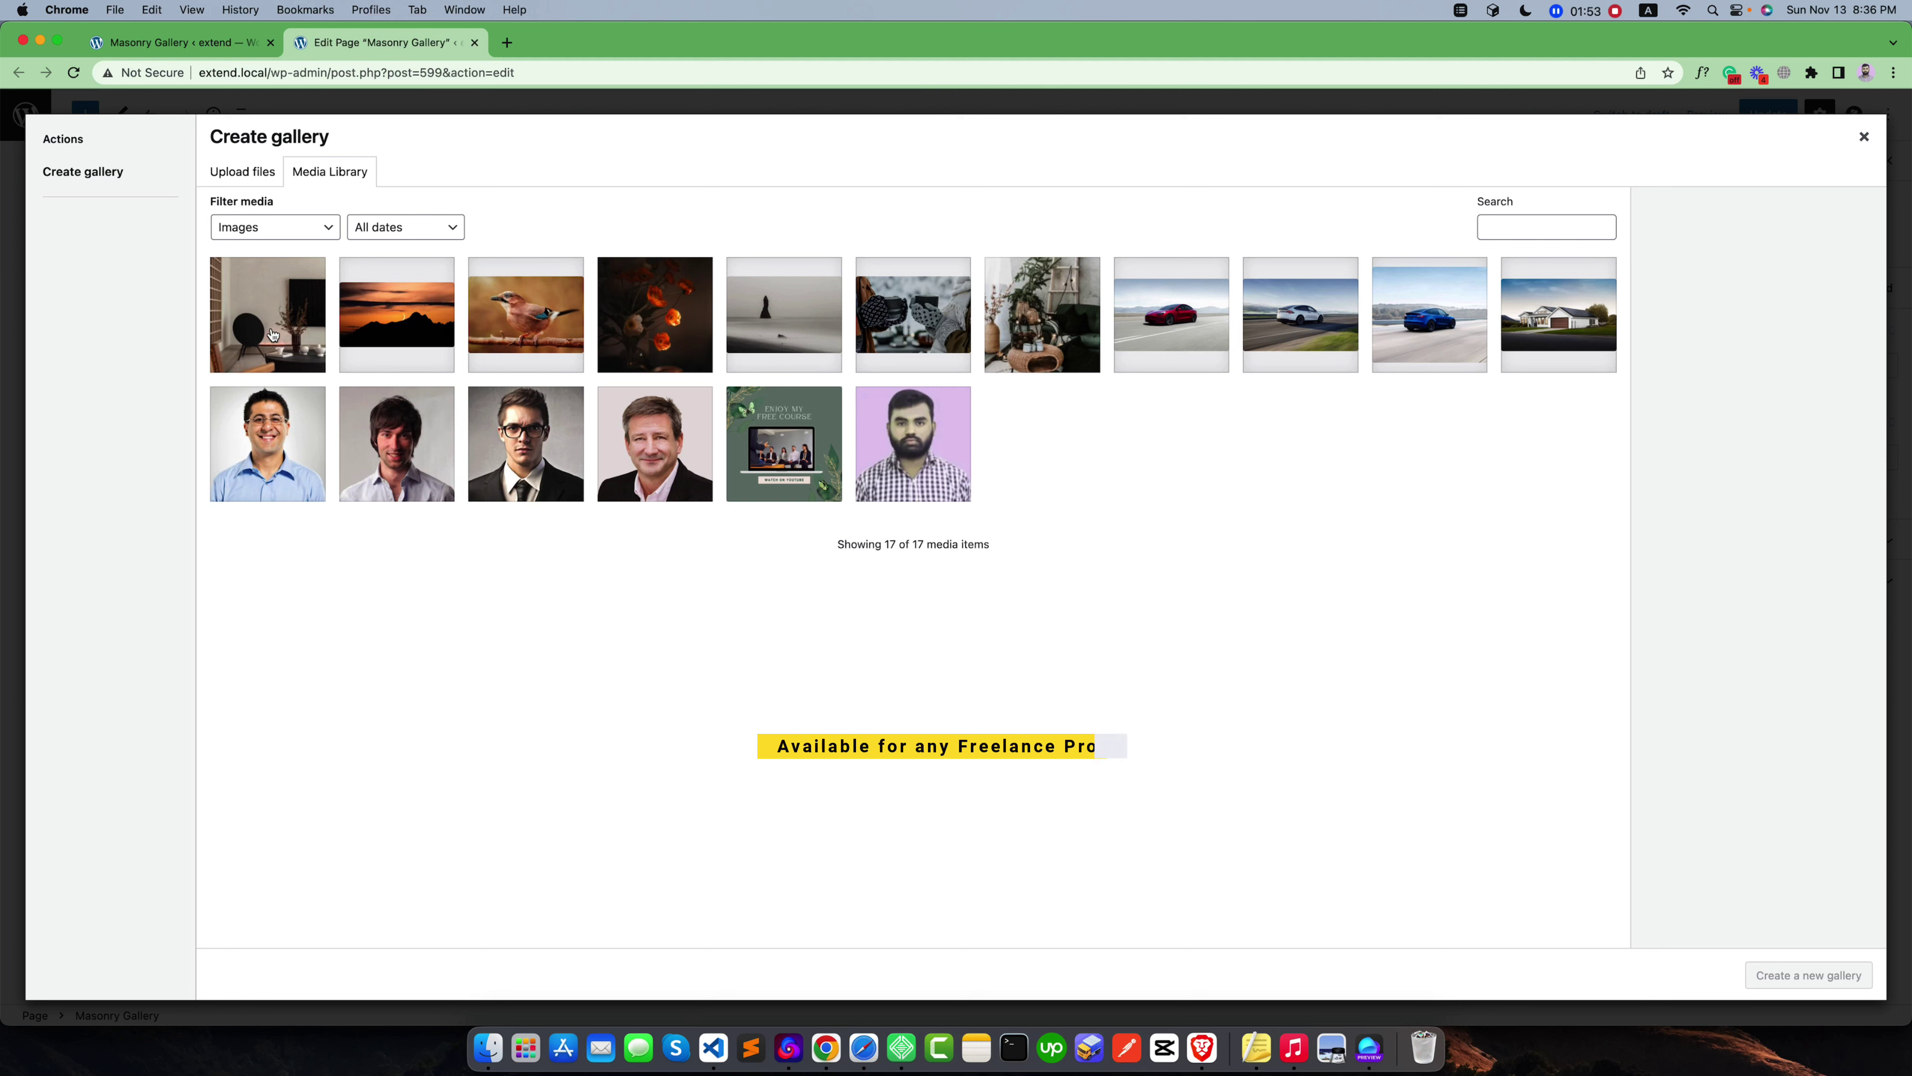
Select the seven photos from My Working Desk to Our Bed Room and create a new gallery
click(275, 315)
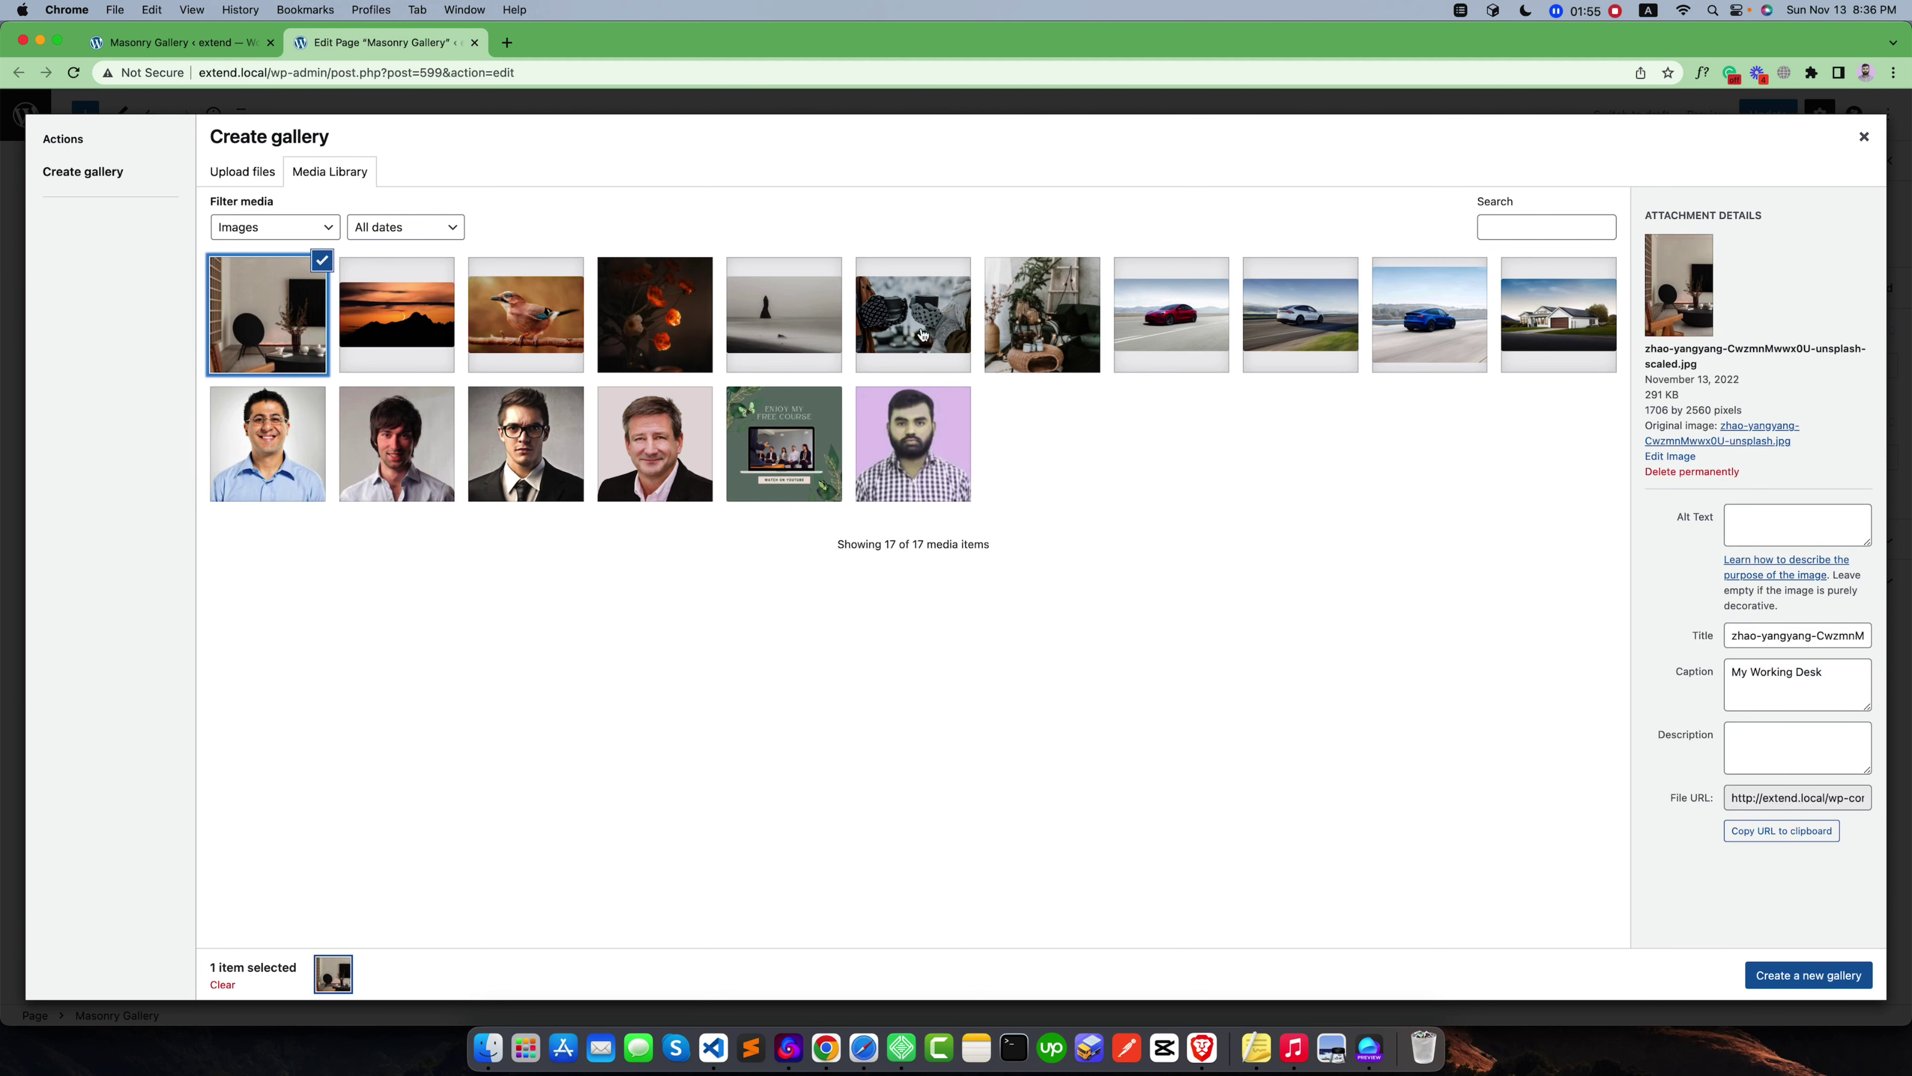
shift+click(1028, 335)
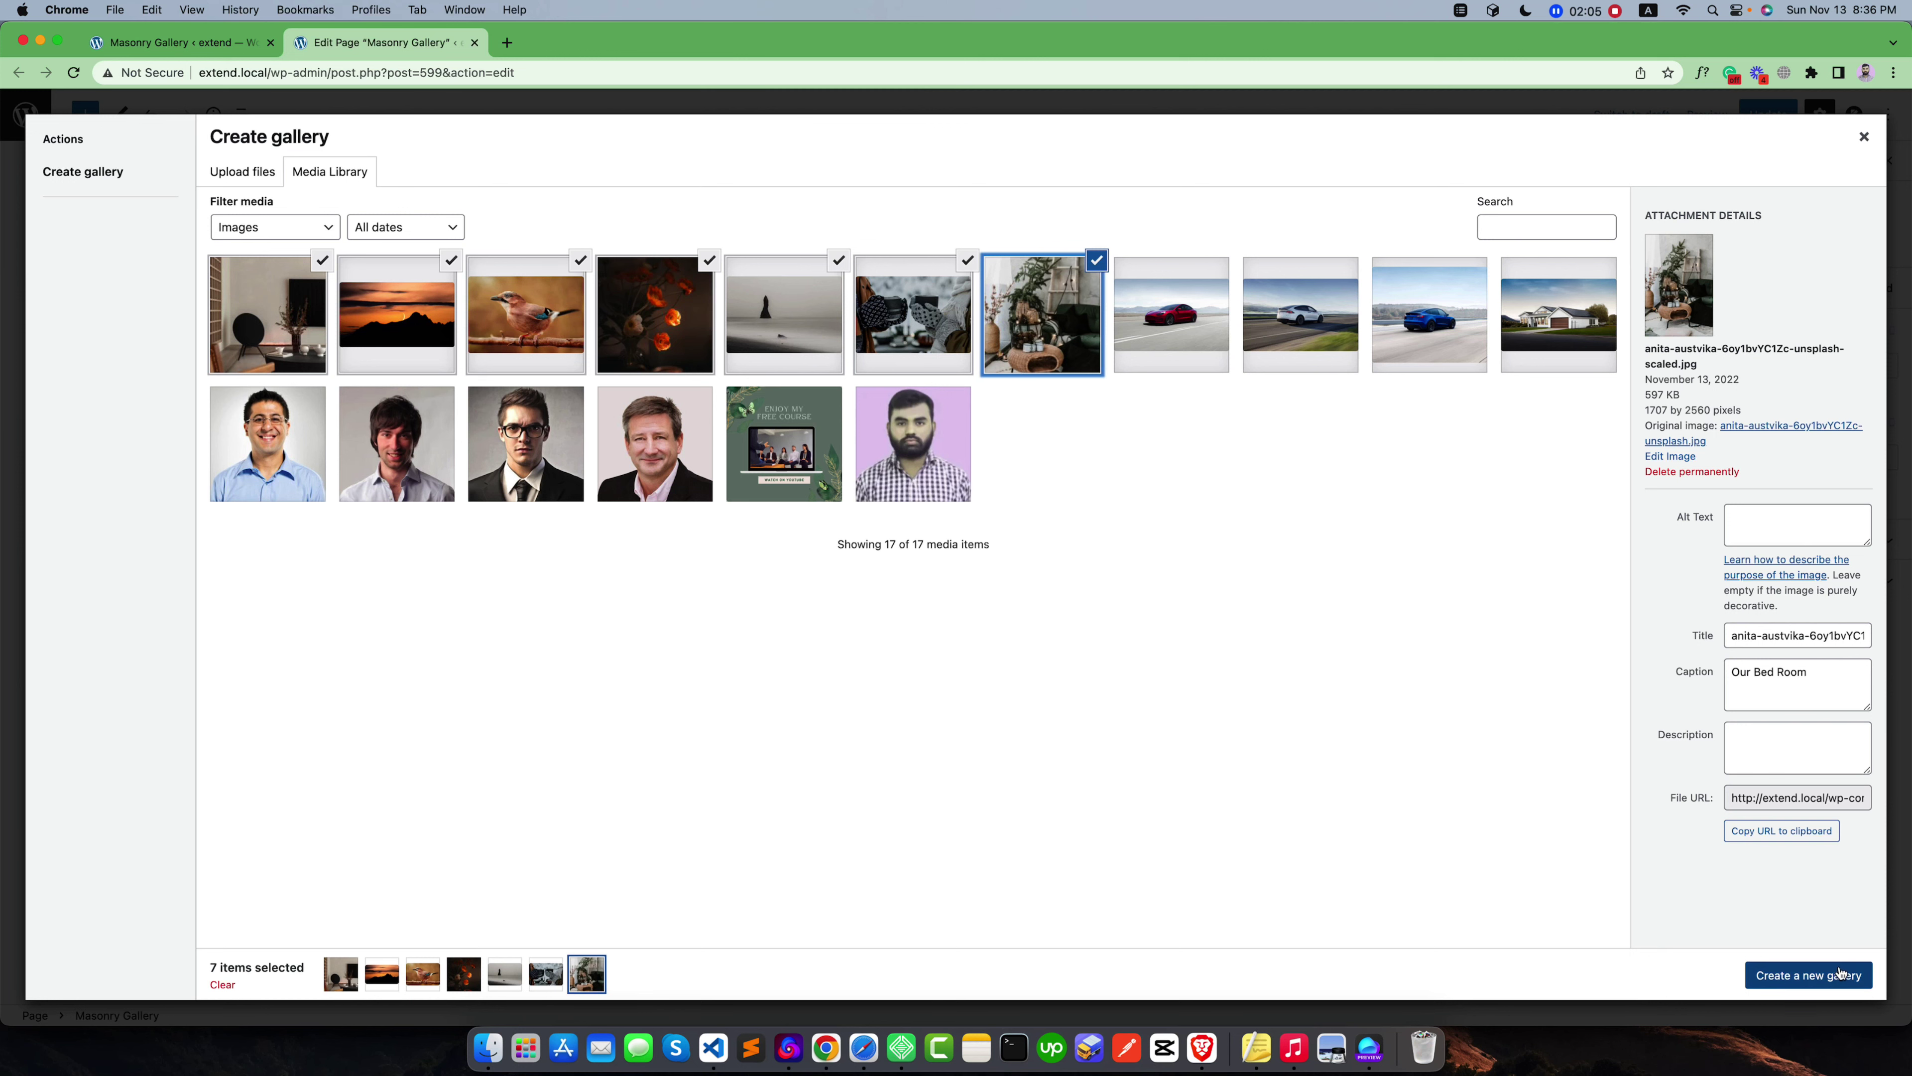
click(1790, 976)
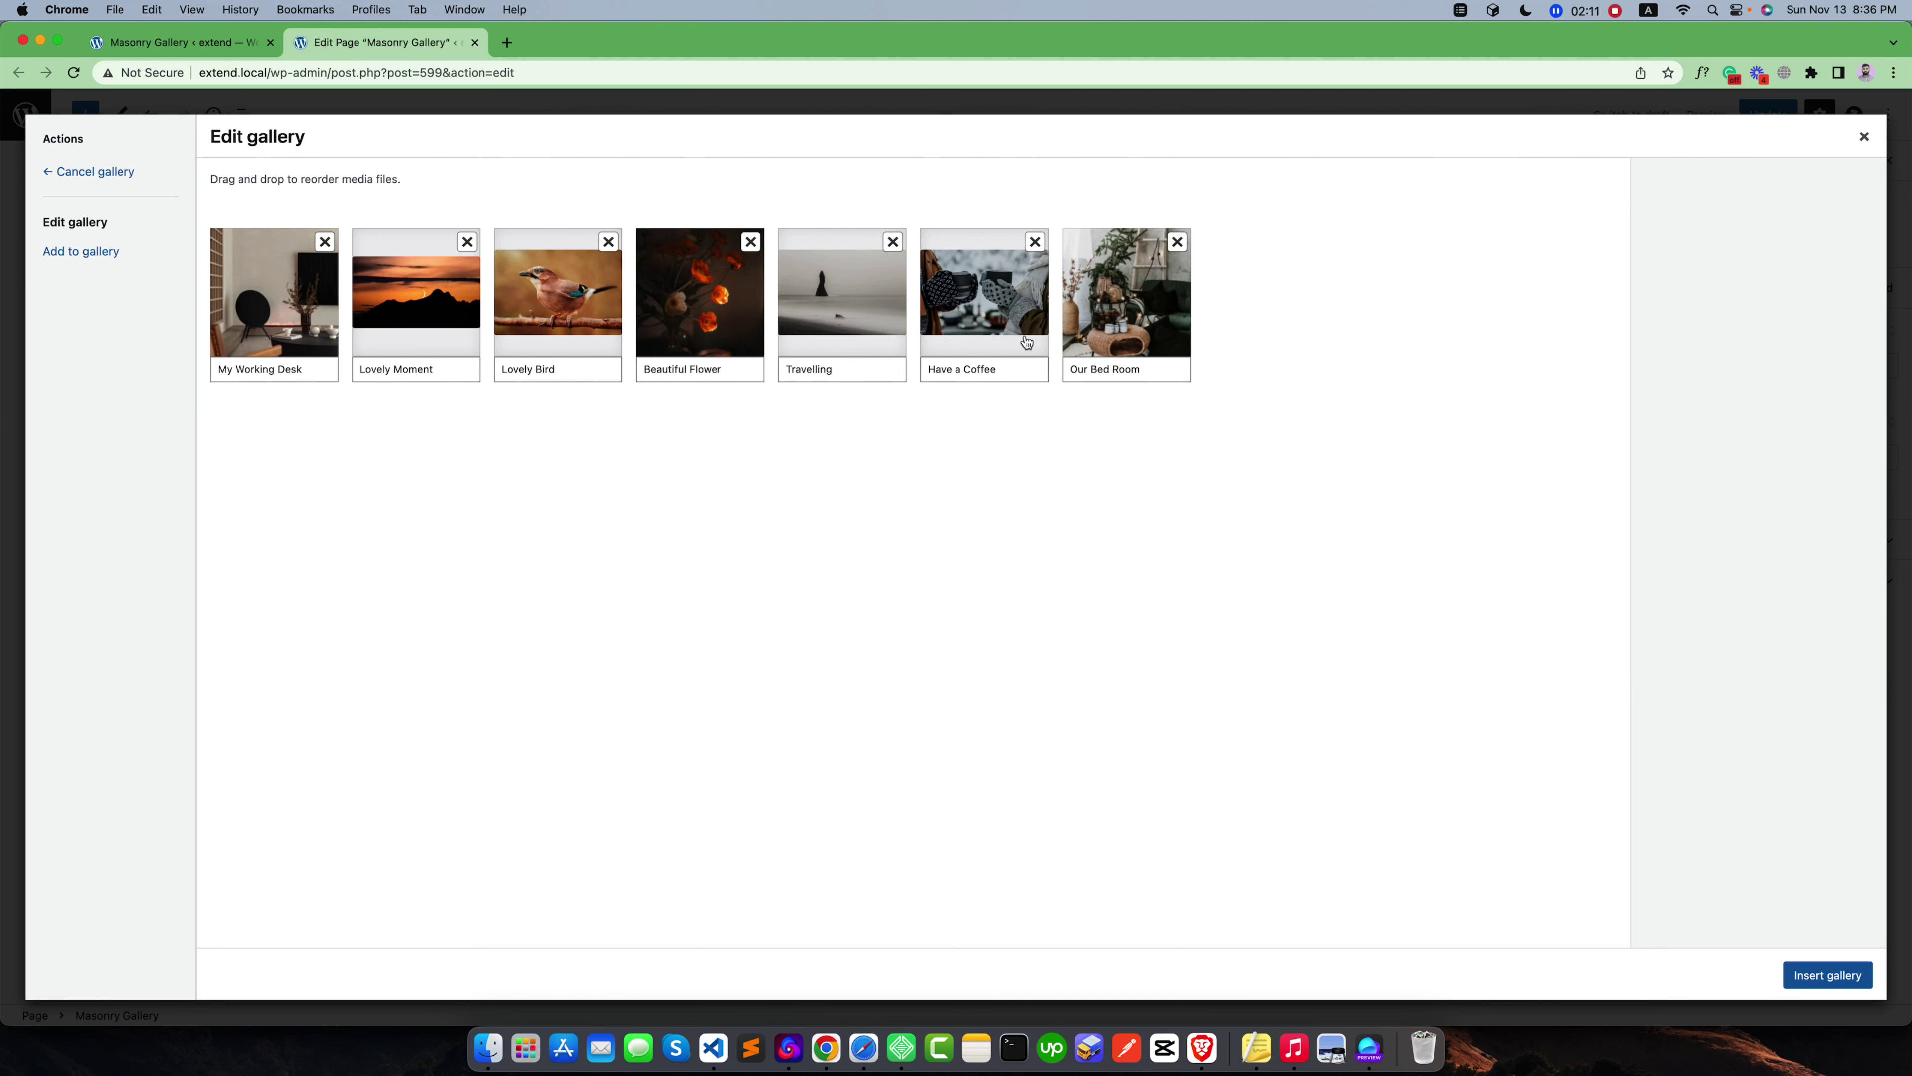
Move Our Bed Room to third place after Lovely Moment, then review the photo captions
drag(1077, 339, 324, 350)
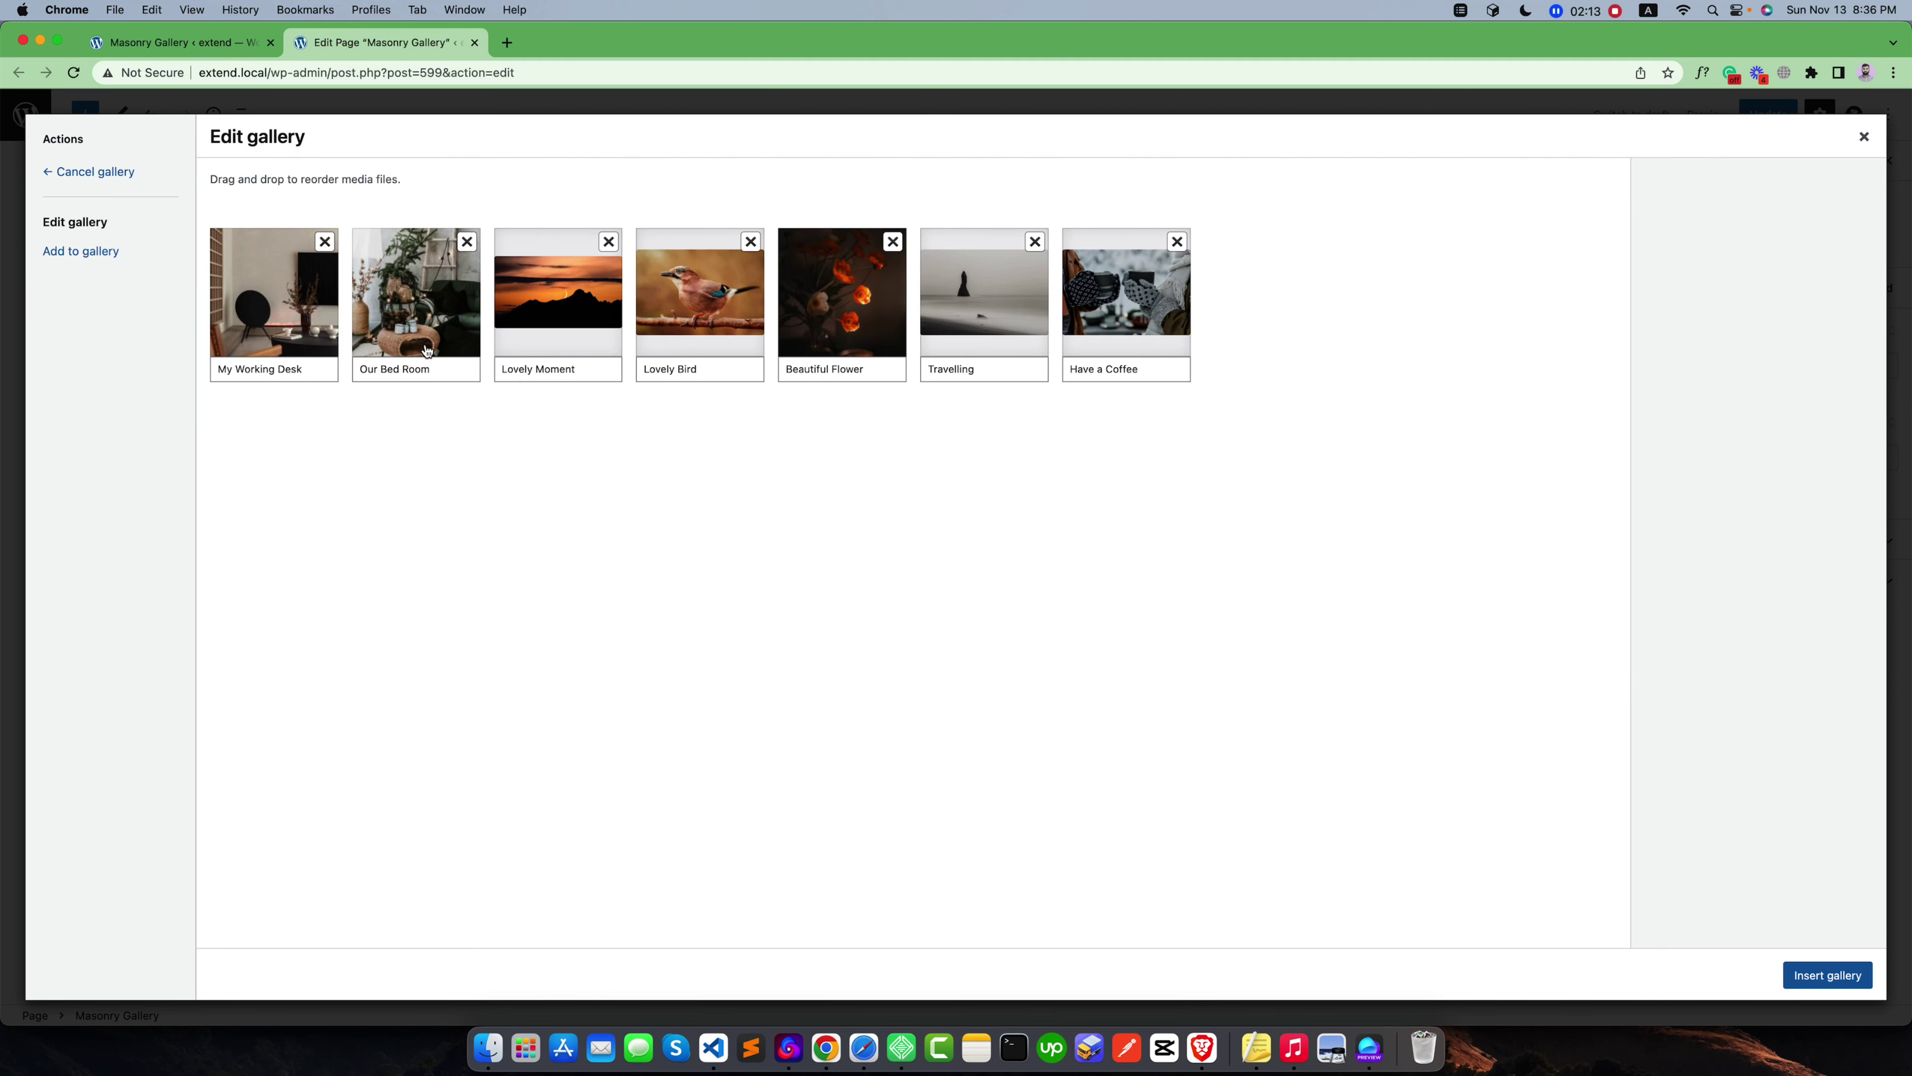
drag(497, 341, 414, 350)
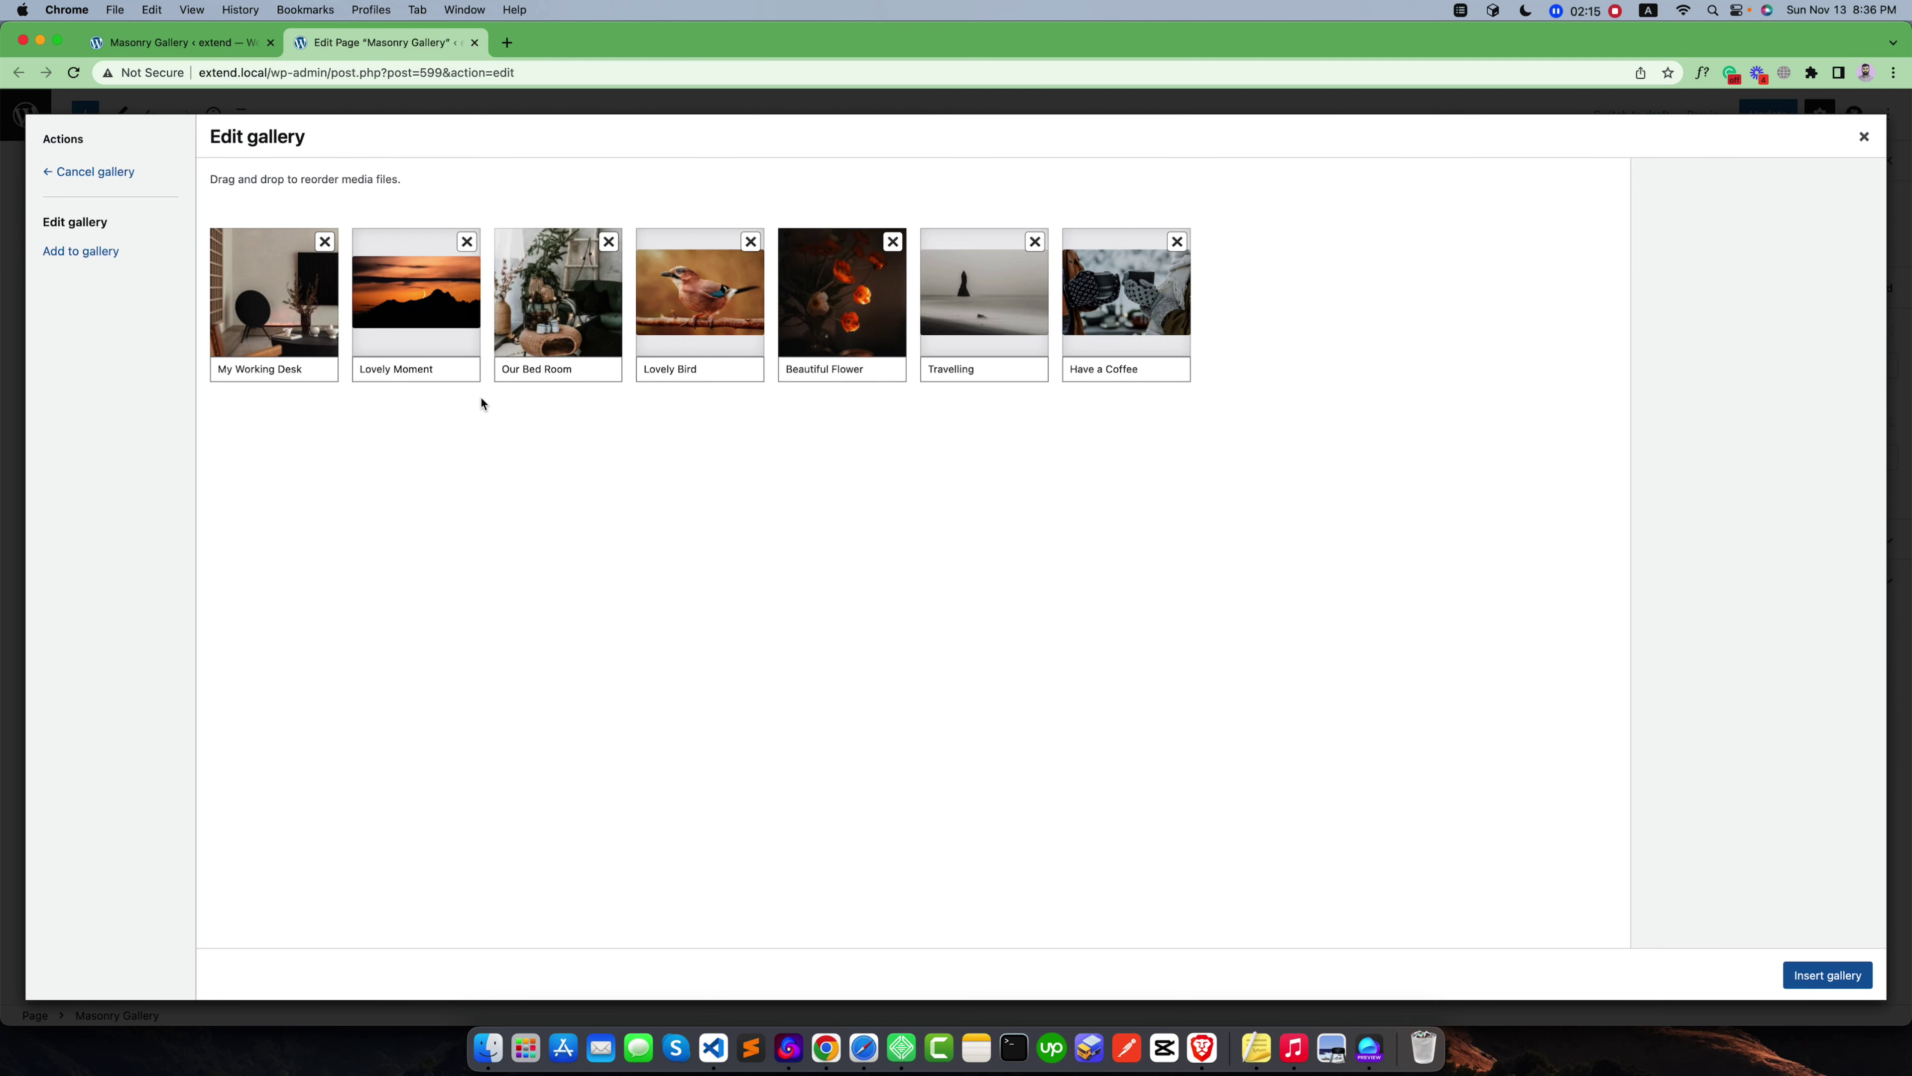
click(219, 375)
click(250, 351)
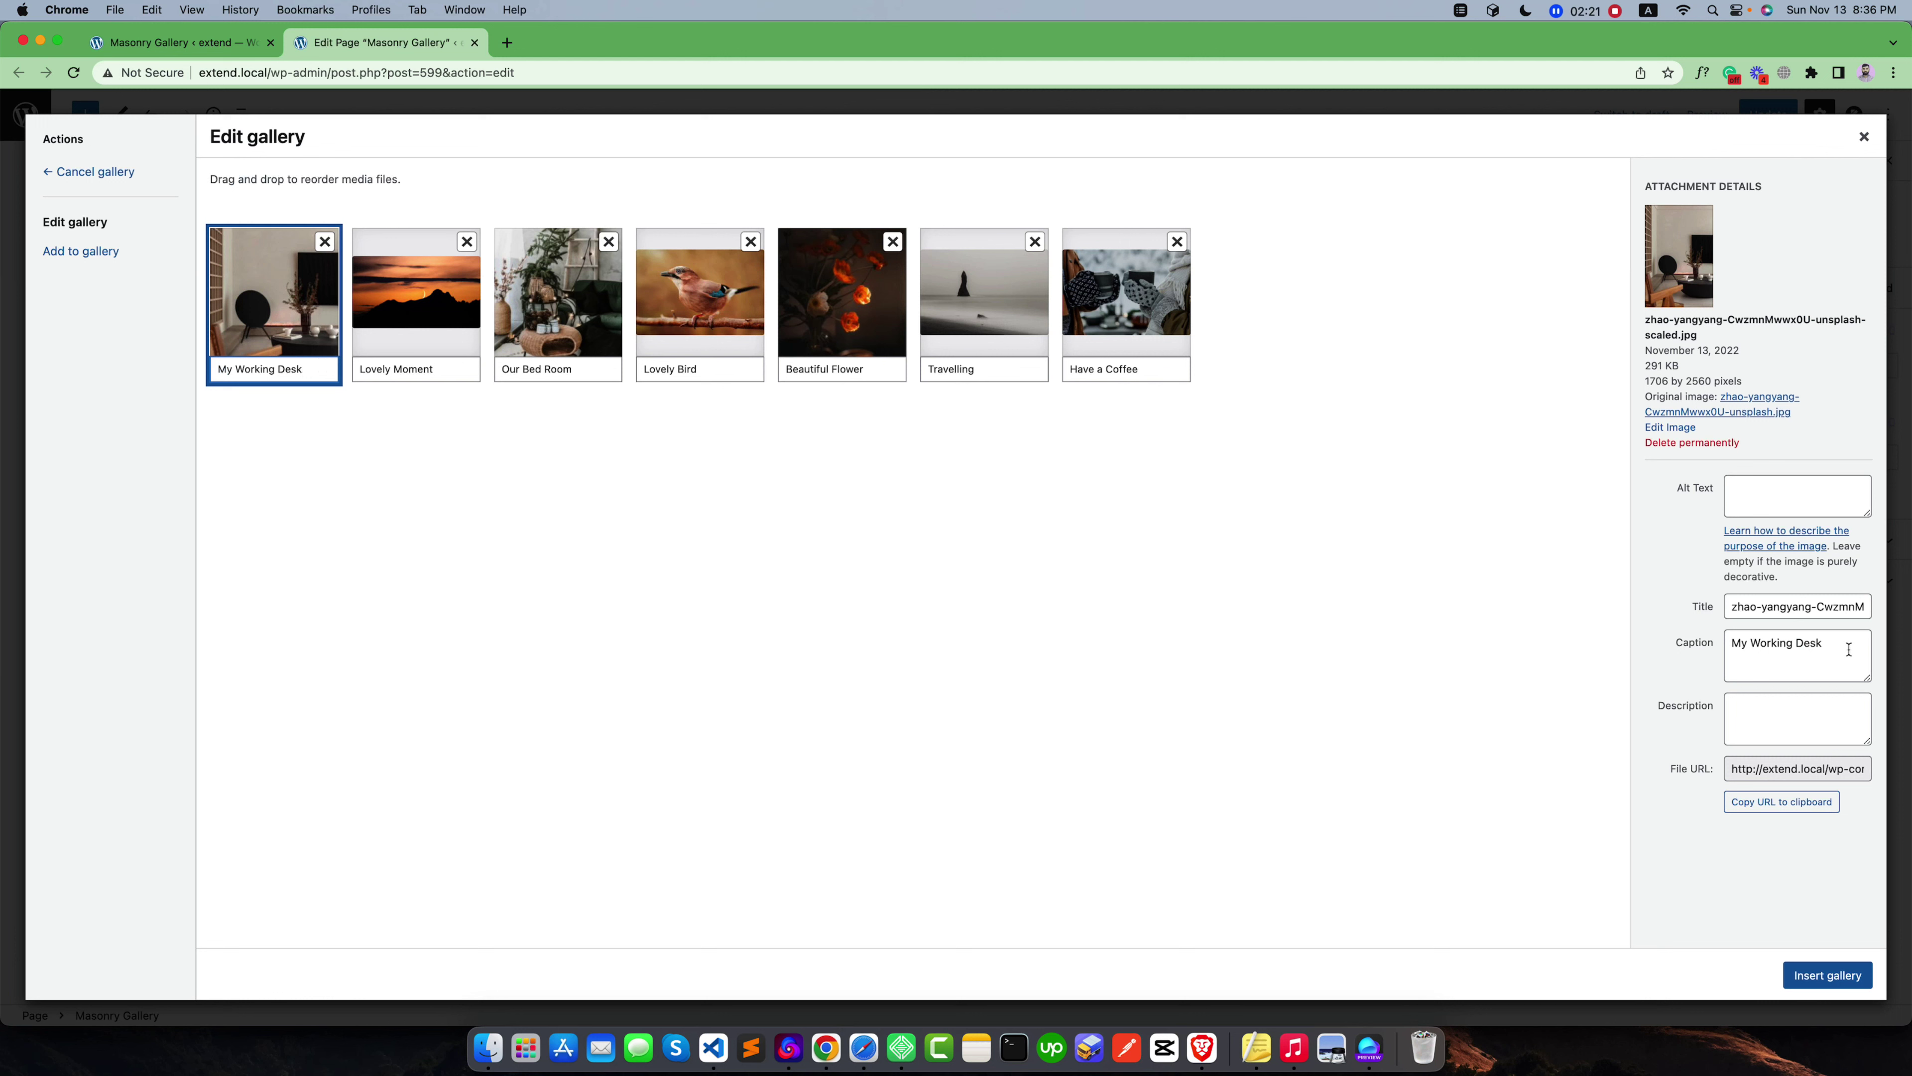
drag(1849, 650, 1679, 649)
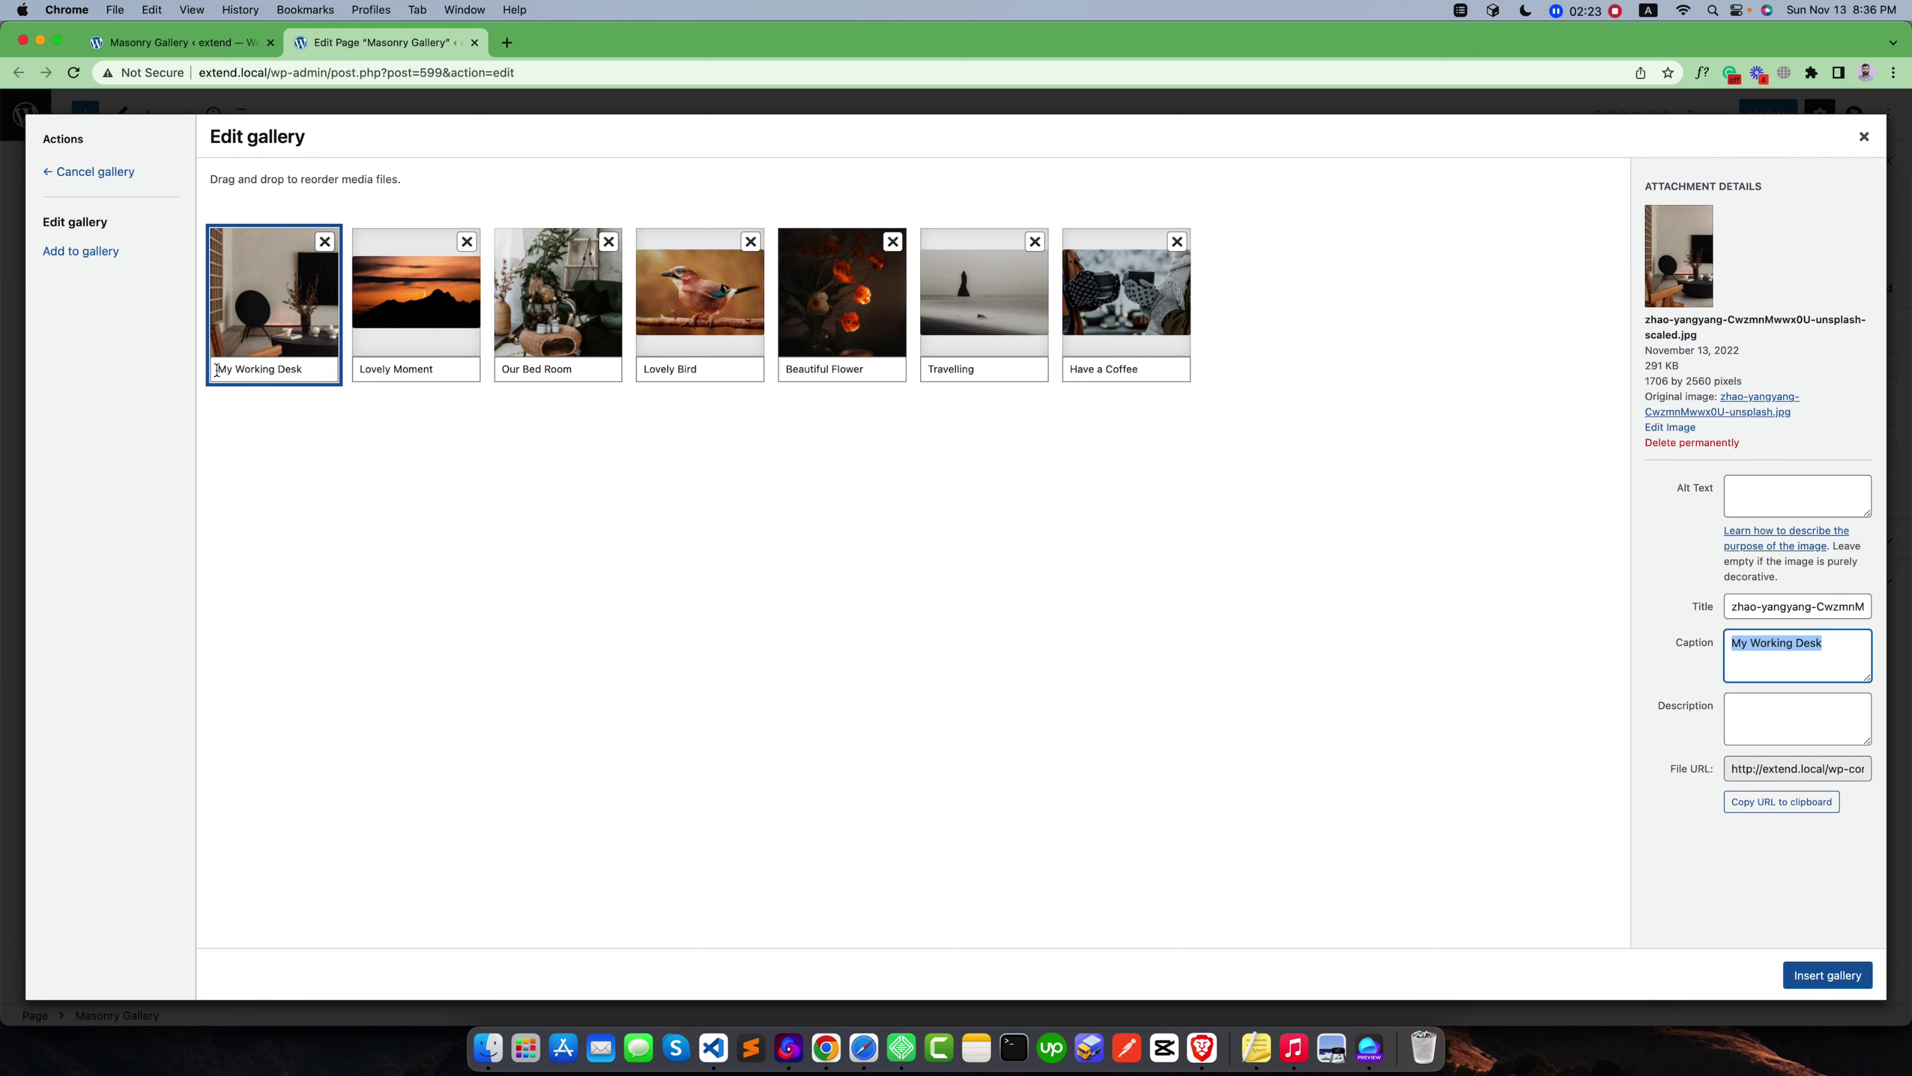
drag(216, 370, 303, 369)
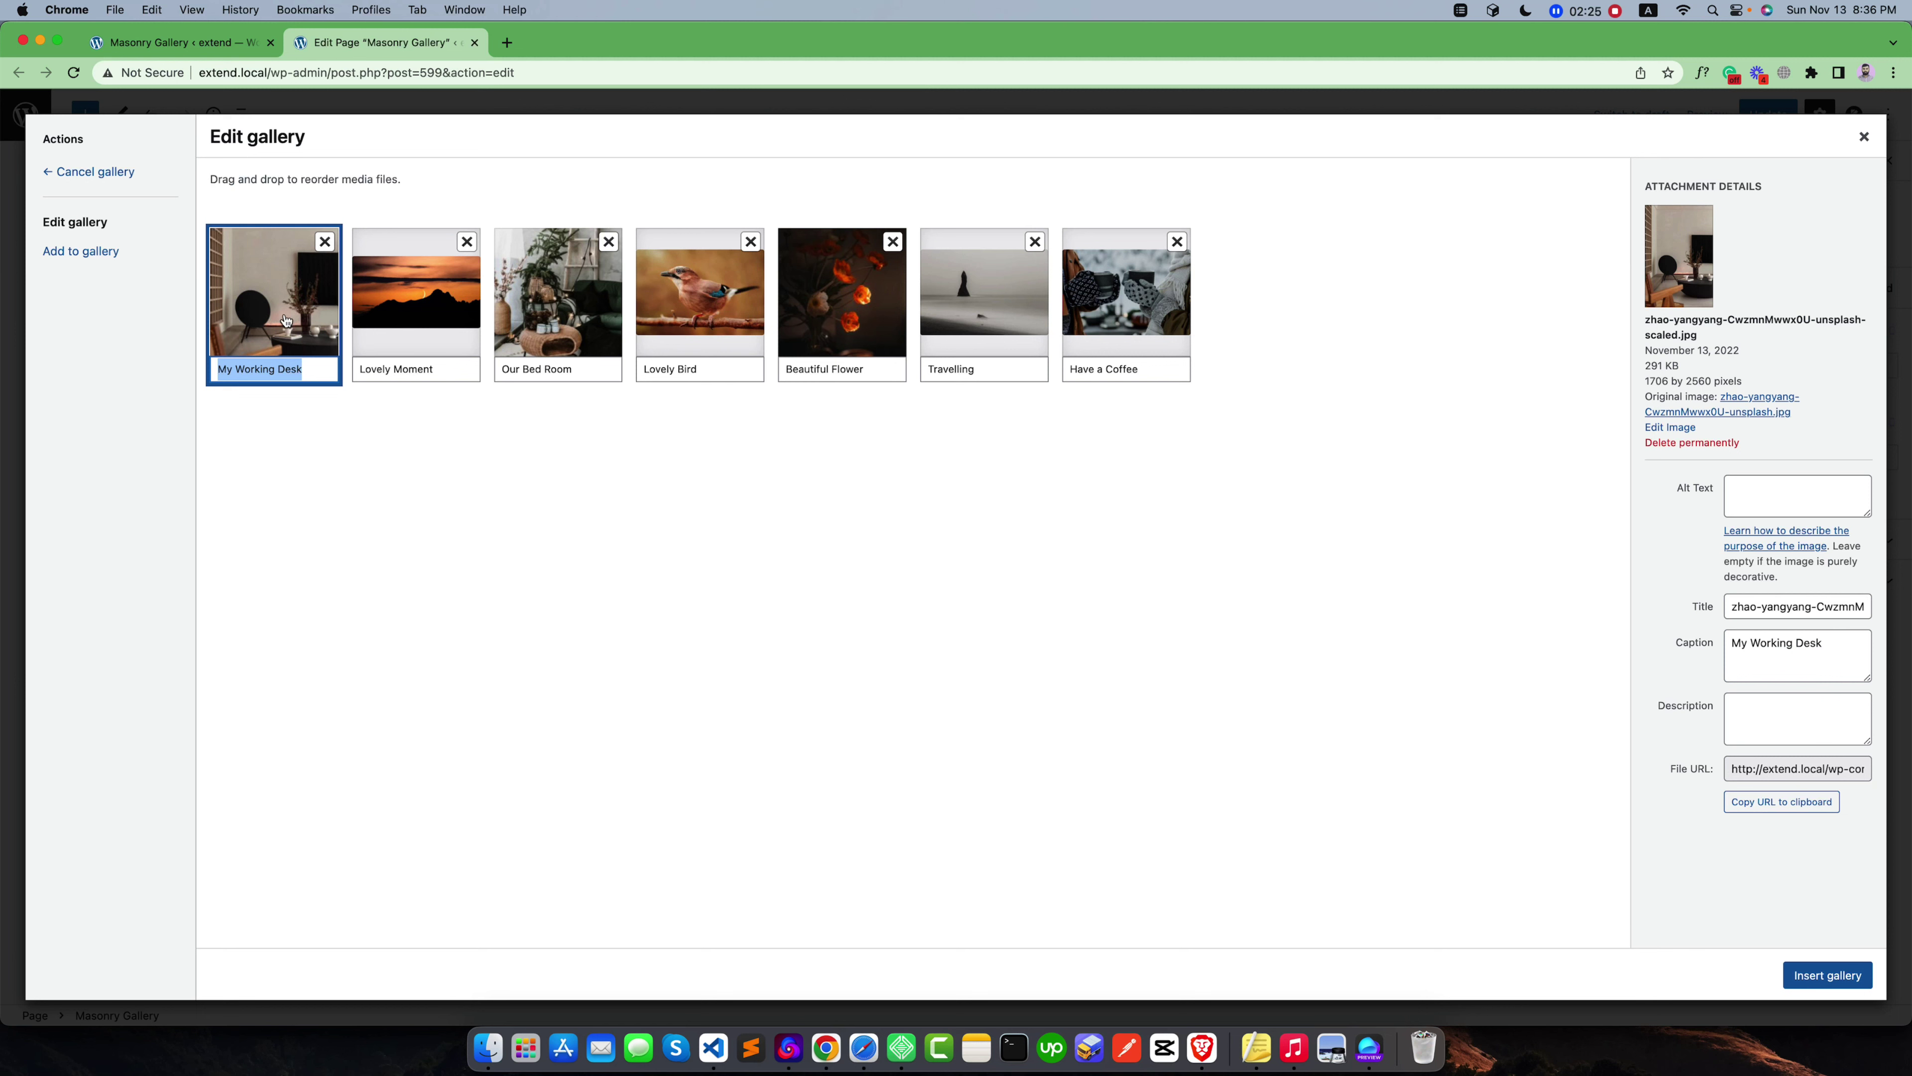
click(420, 322)
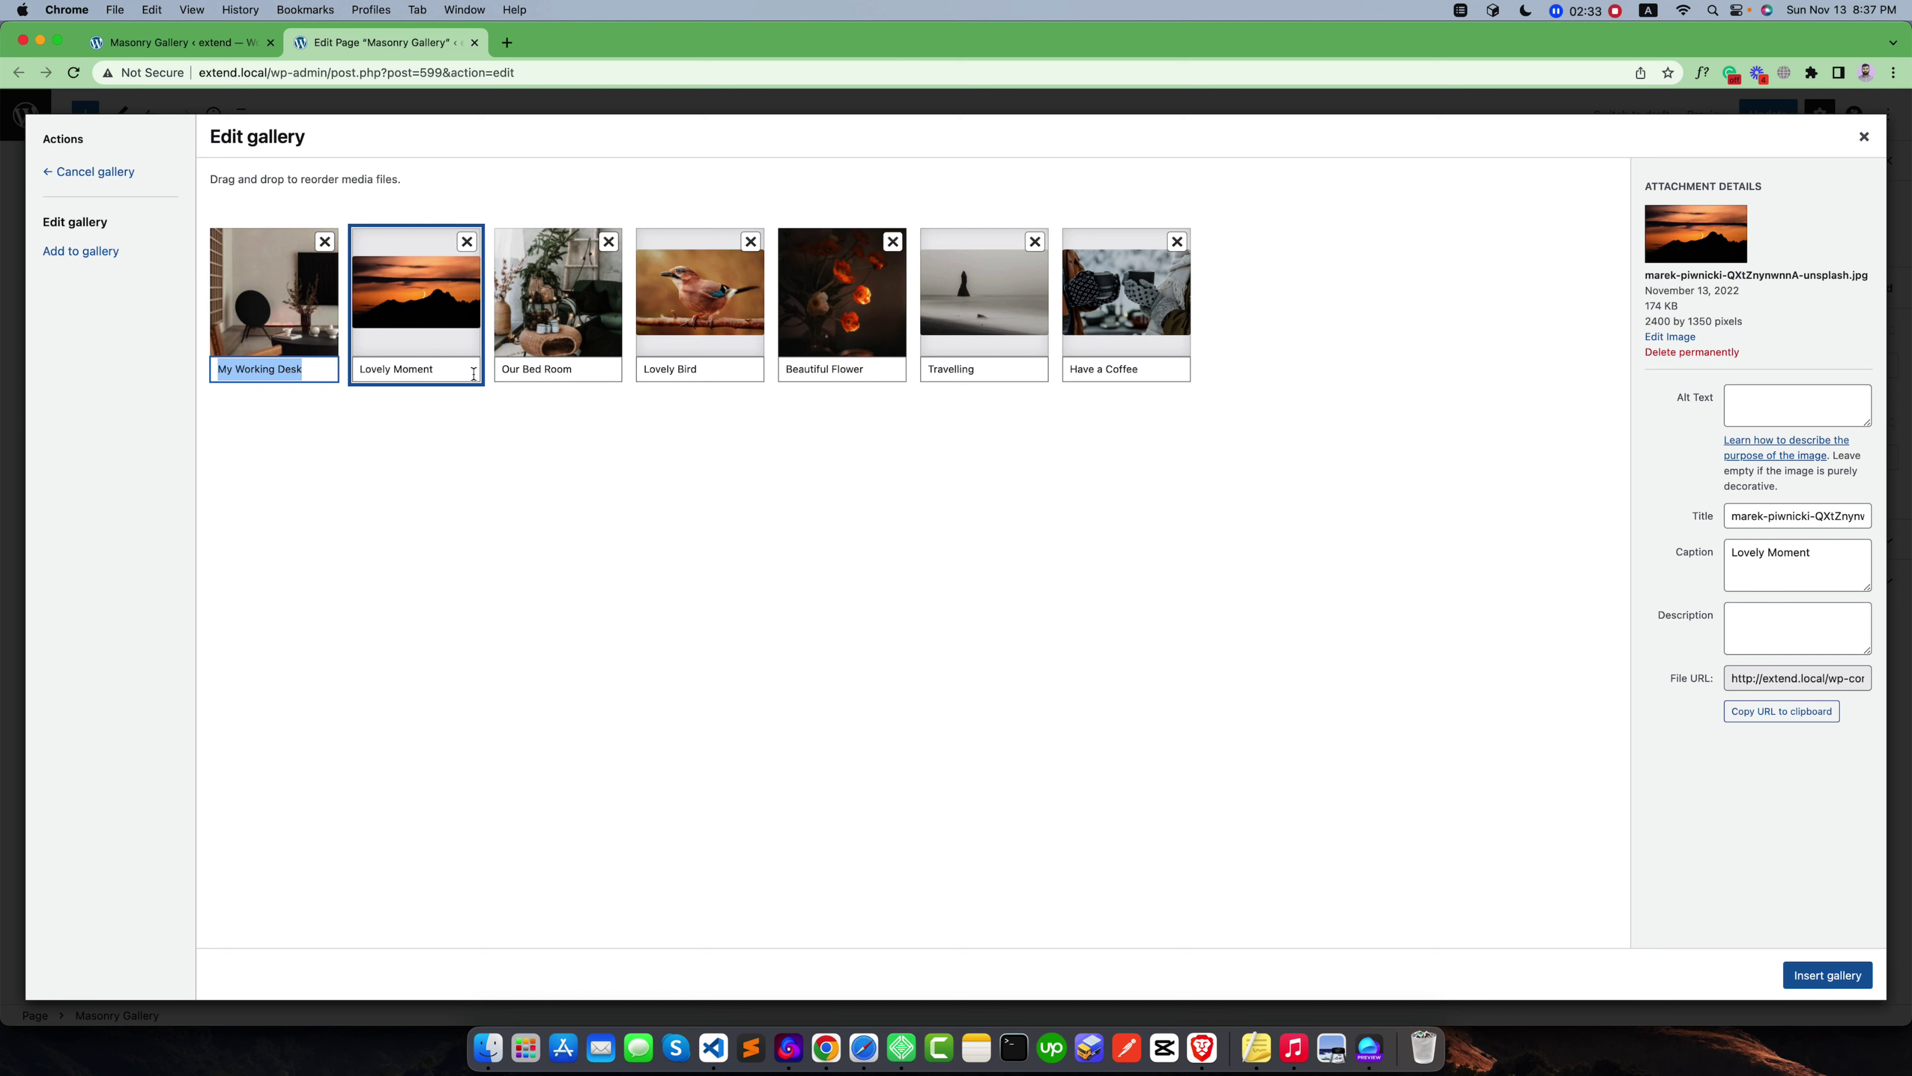
click(610, 324)
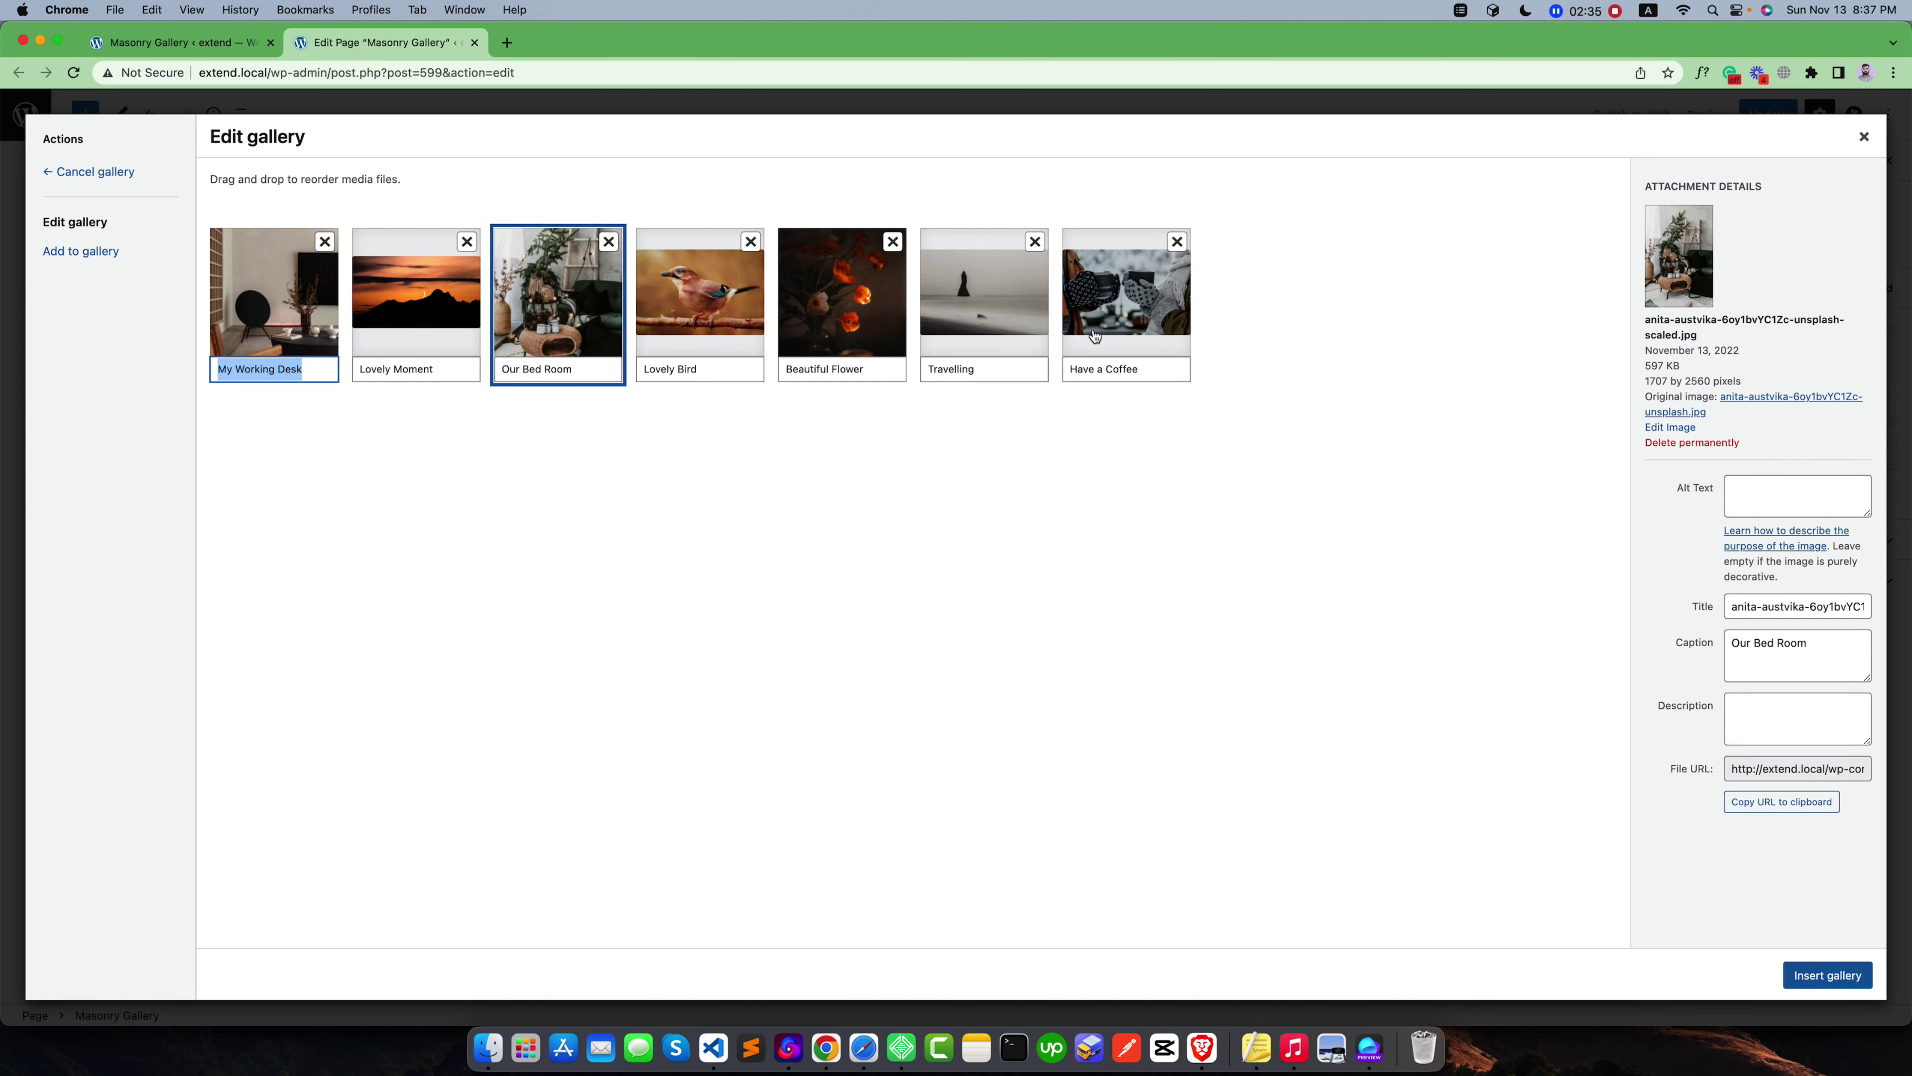
click(1011, 429)
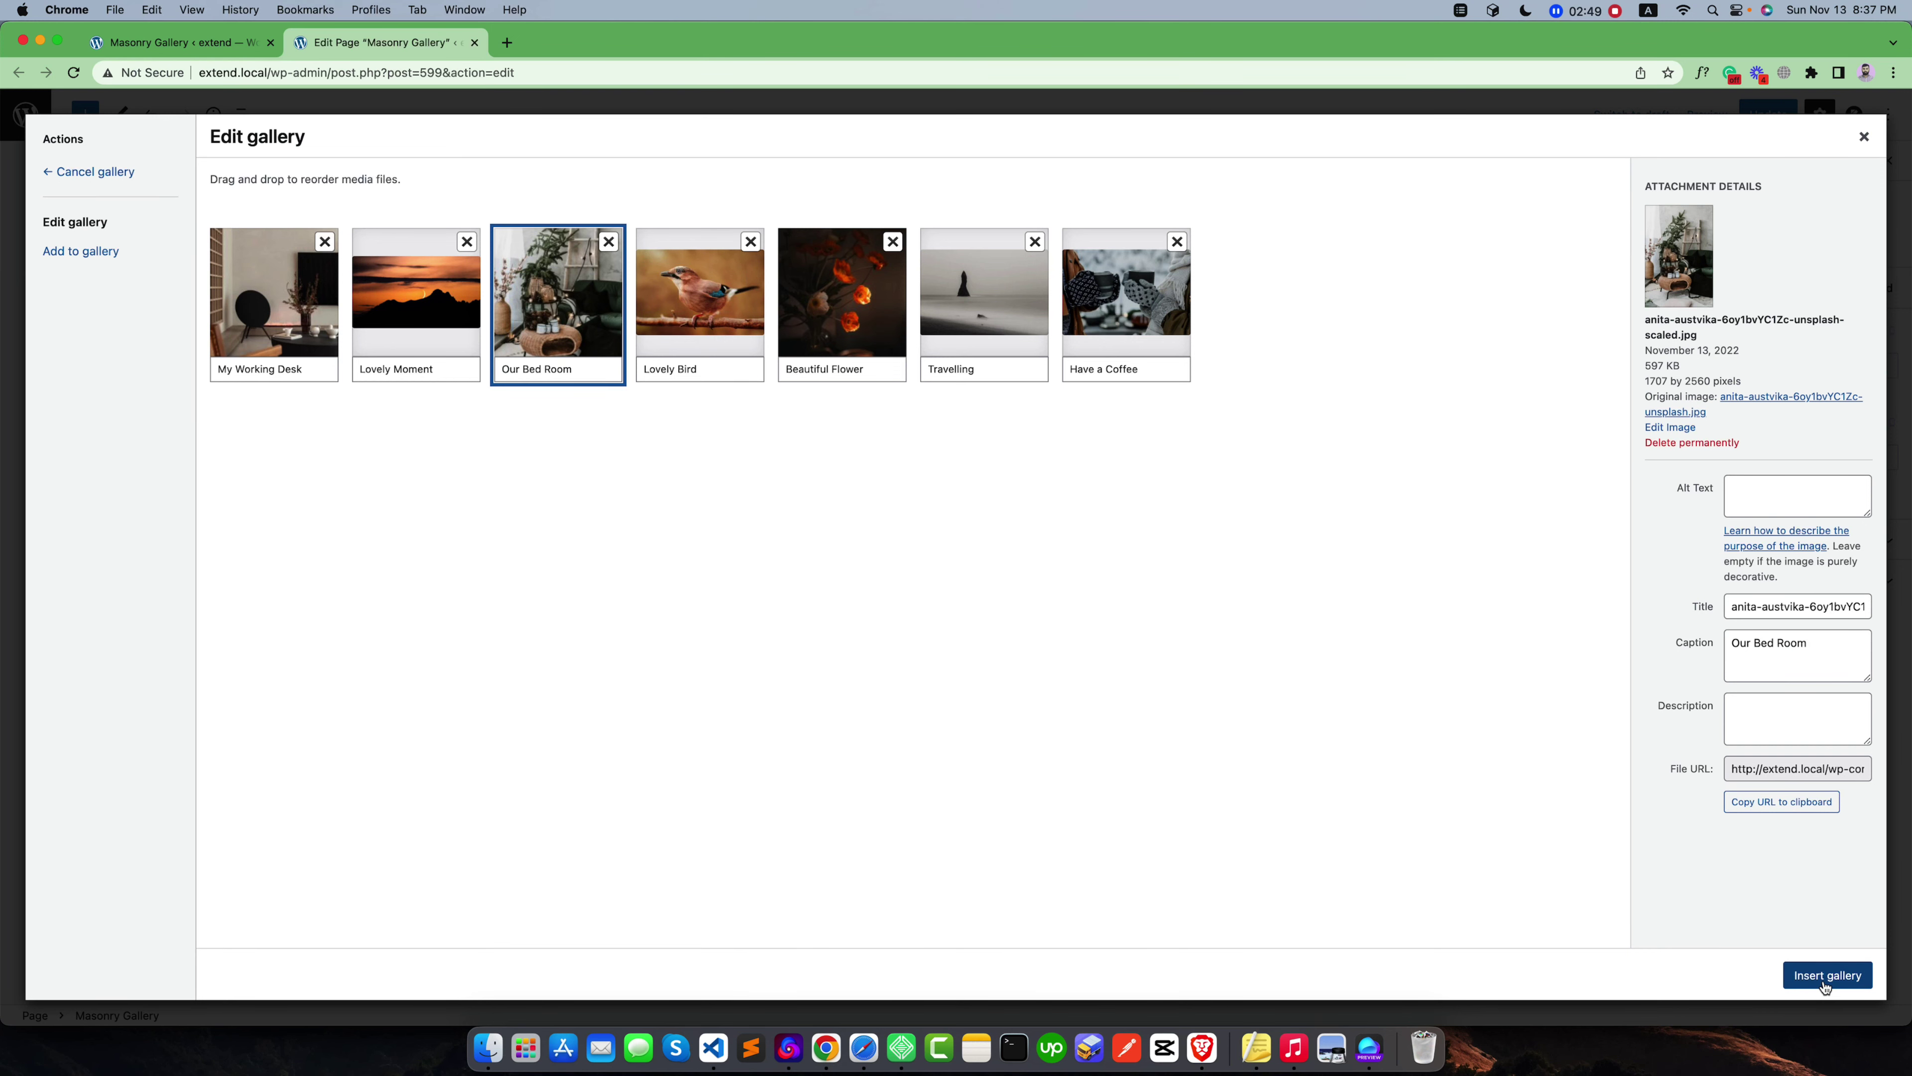
click(1827, 974)
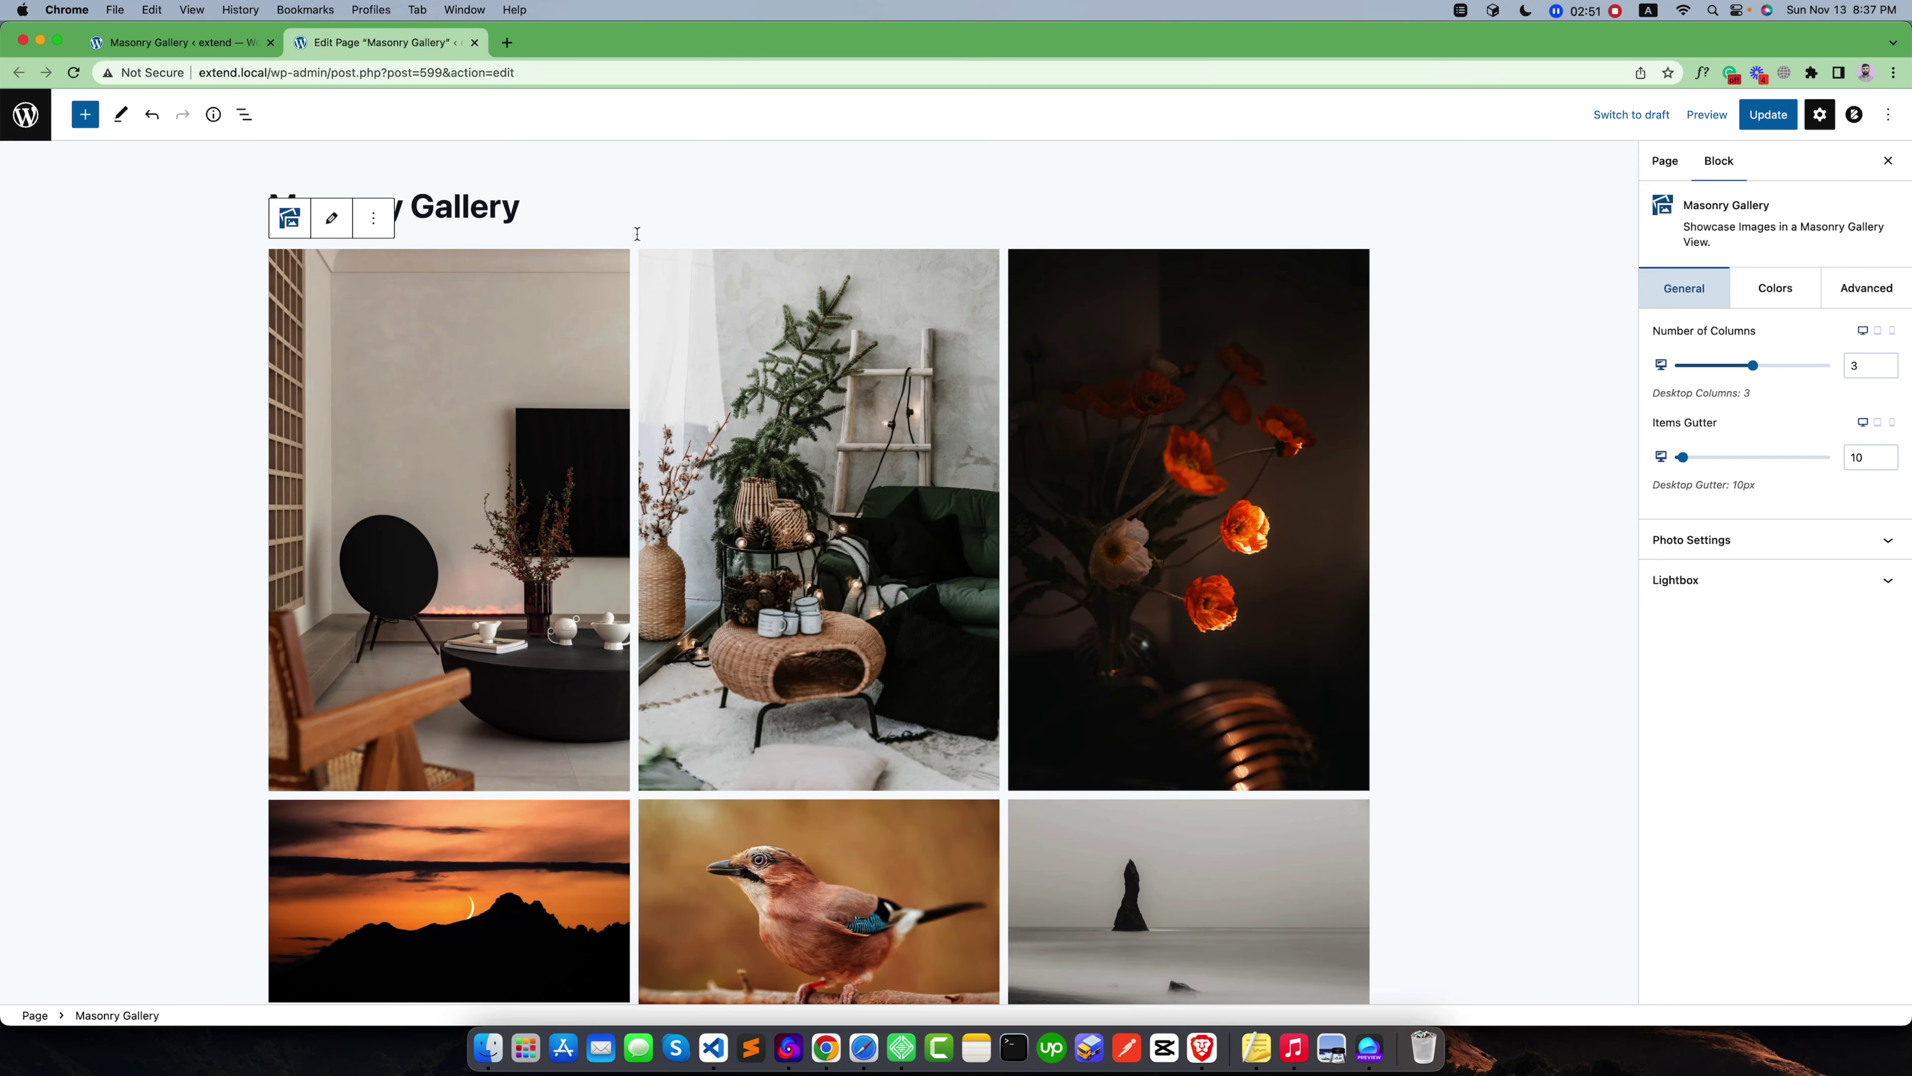
scroll(605, 339, down, 3)
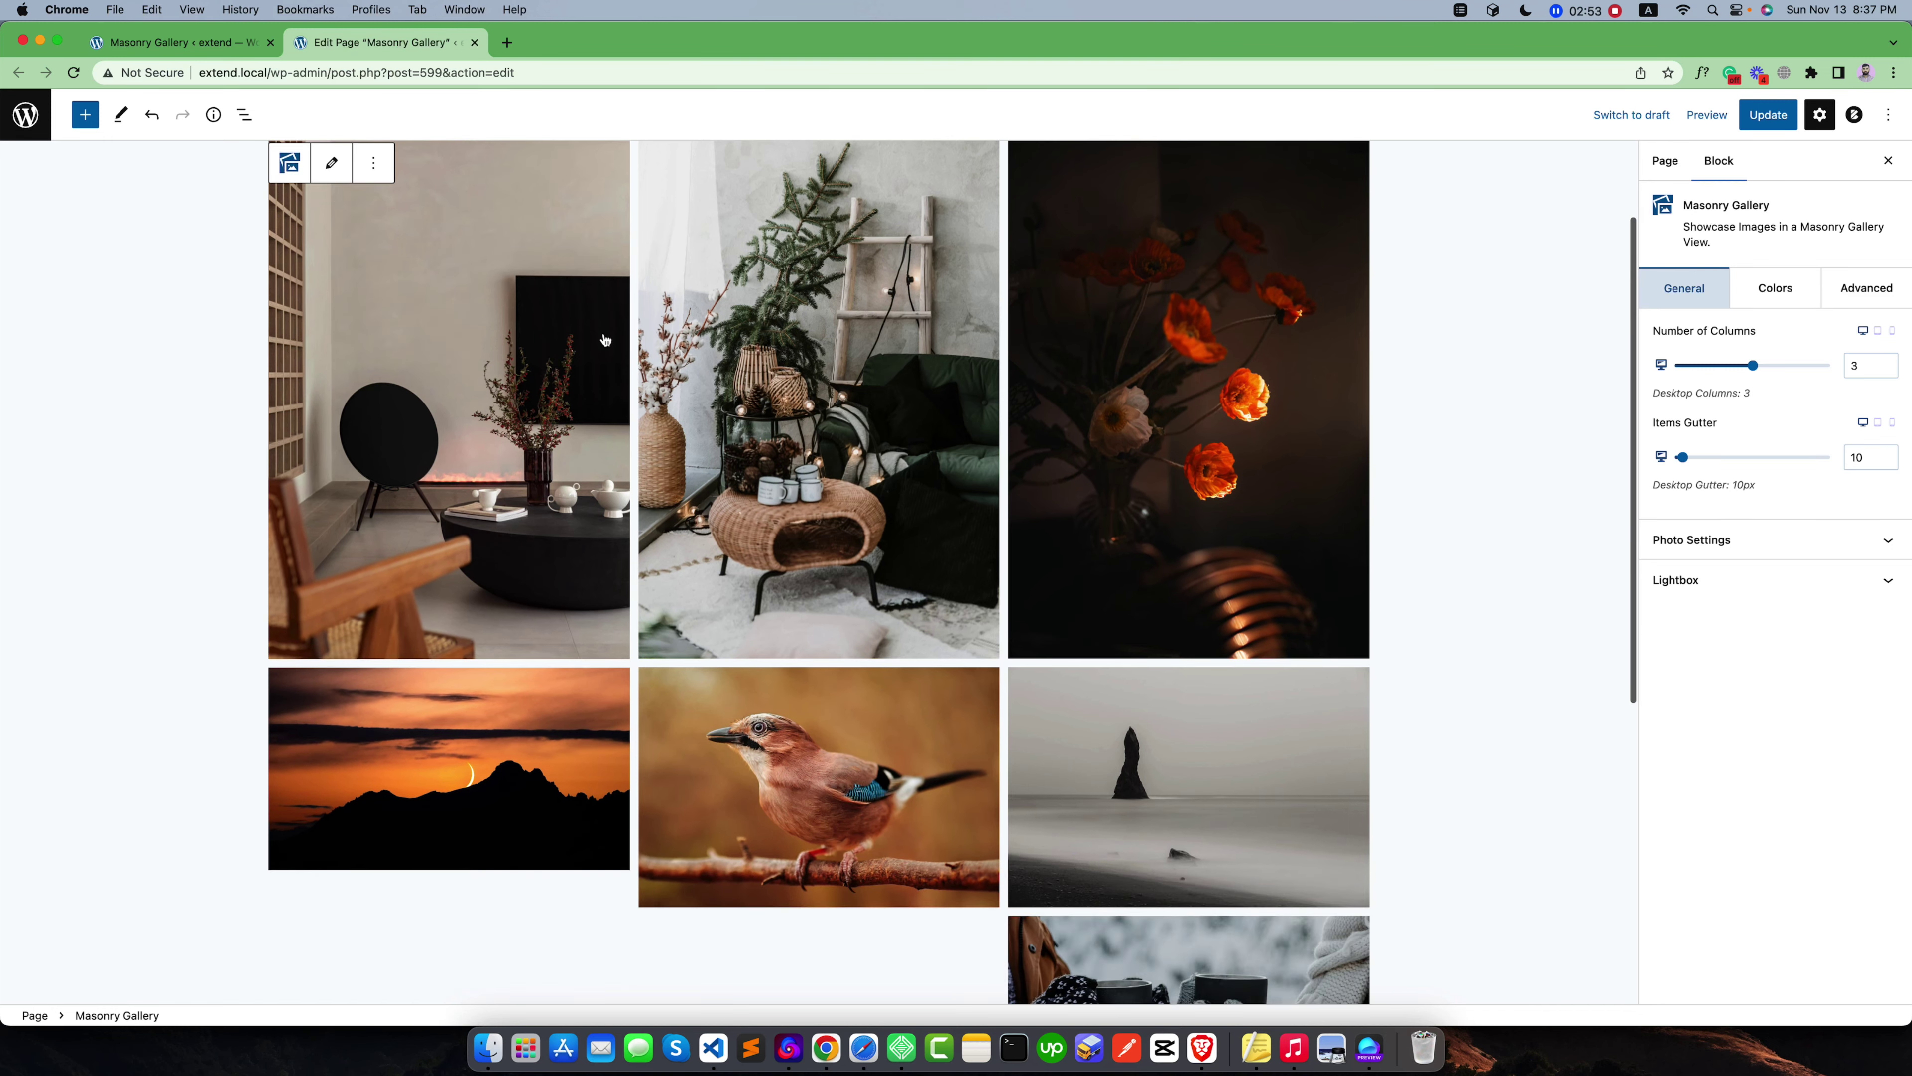
scroll(605, 340, up, 2)
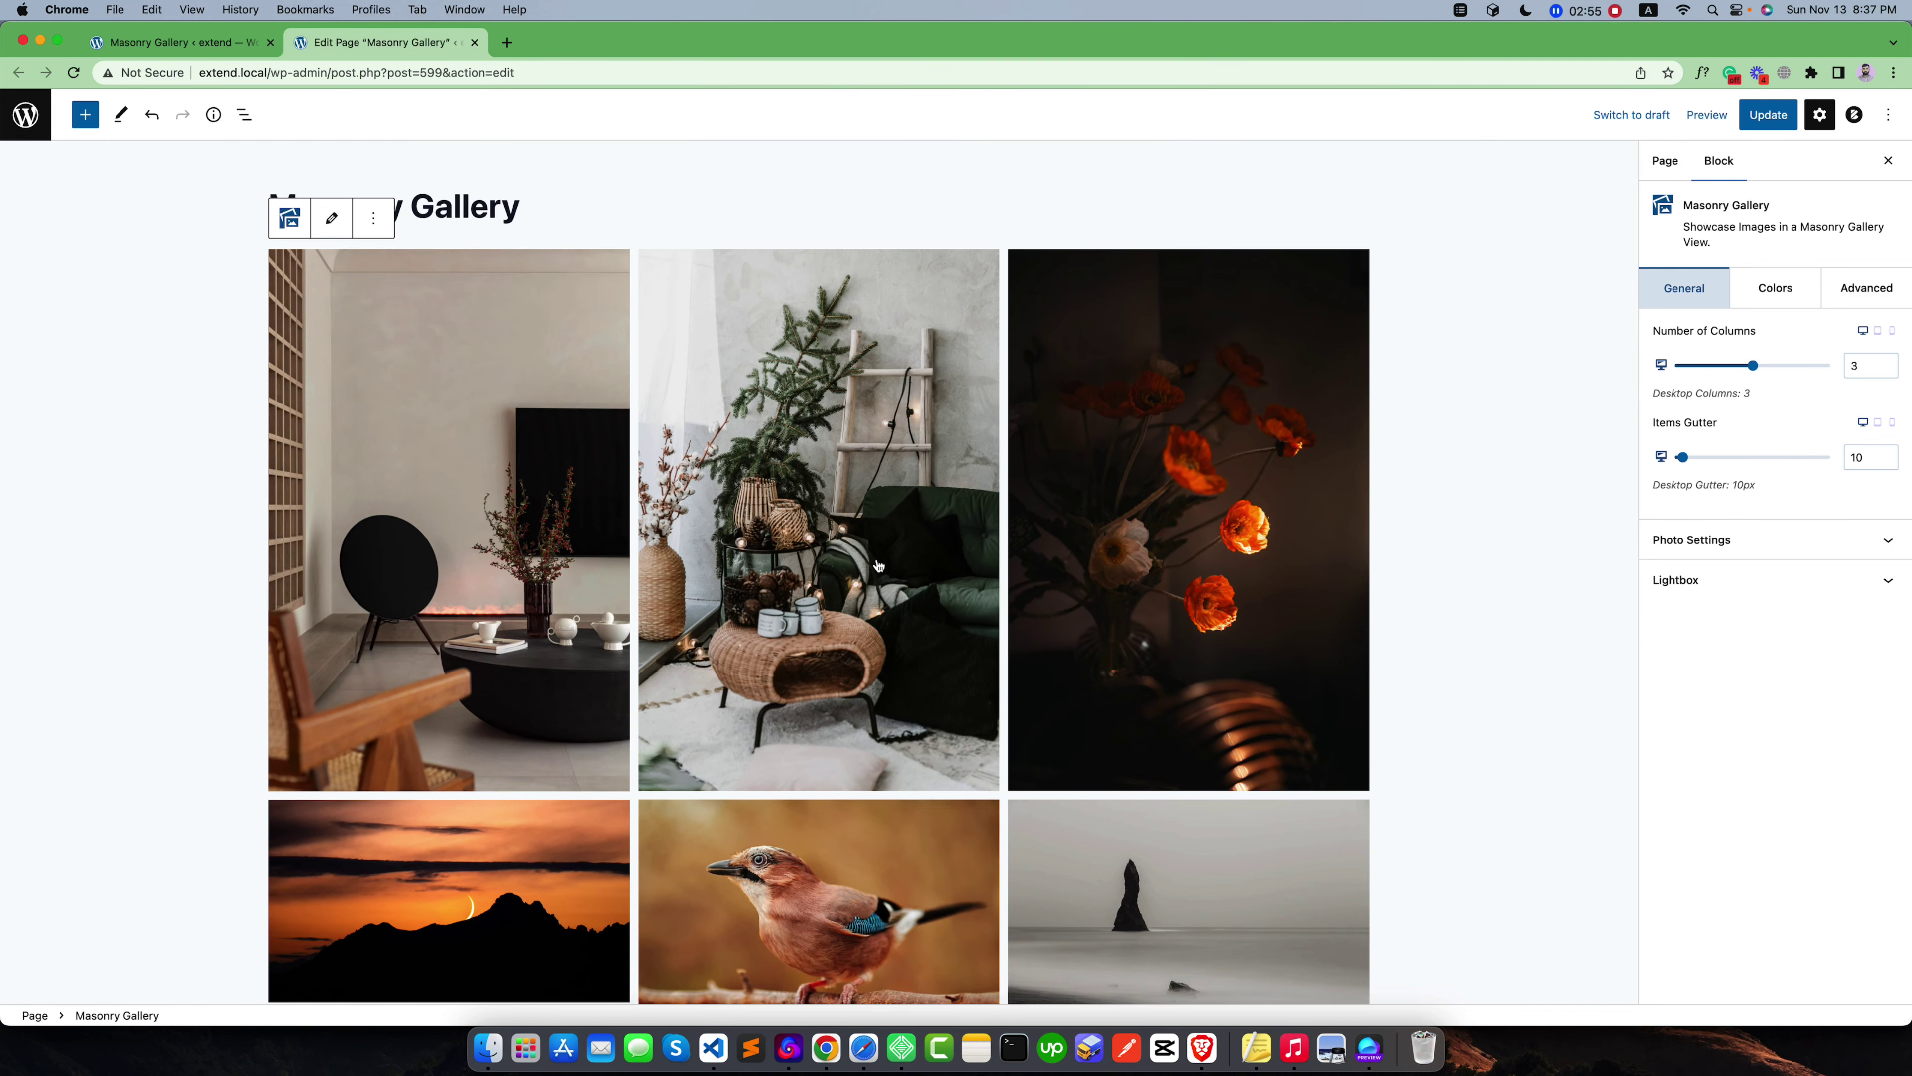
scroll(878, 565, down, 3)
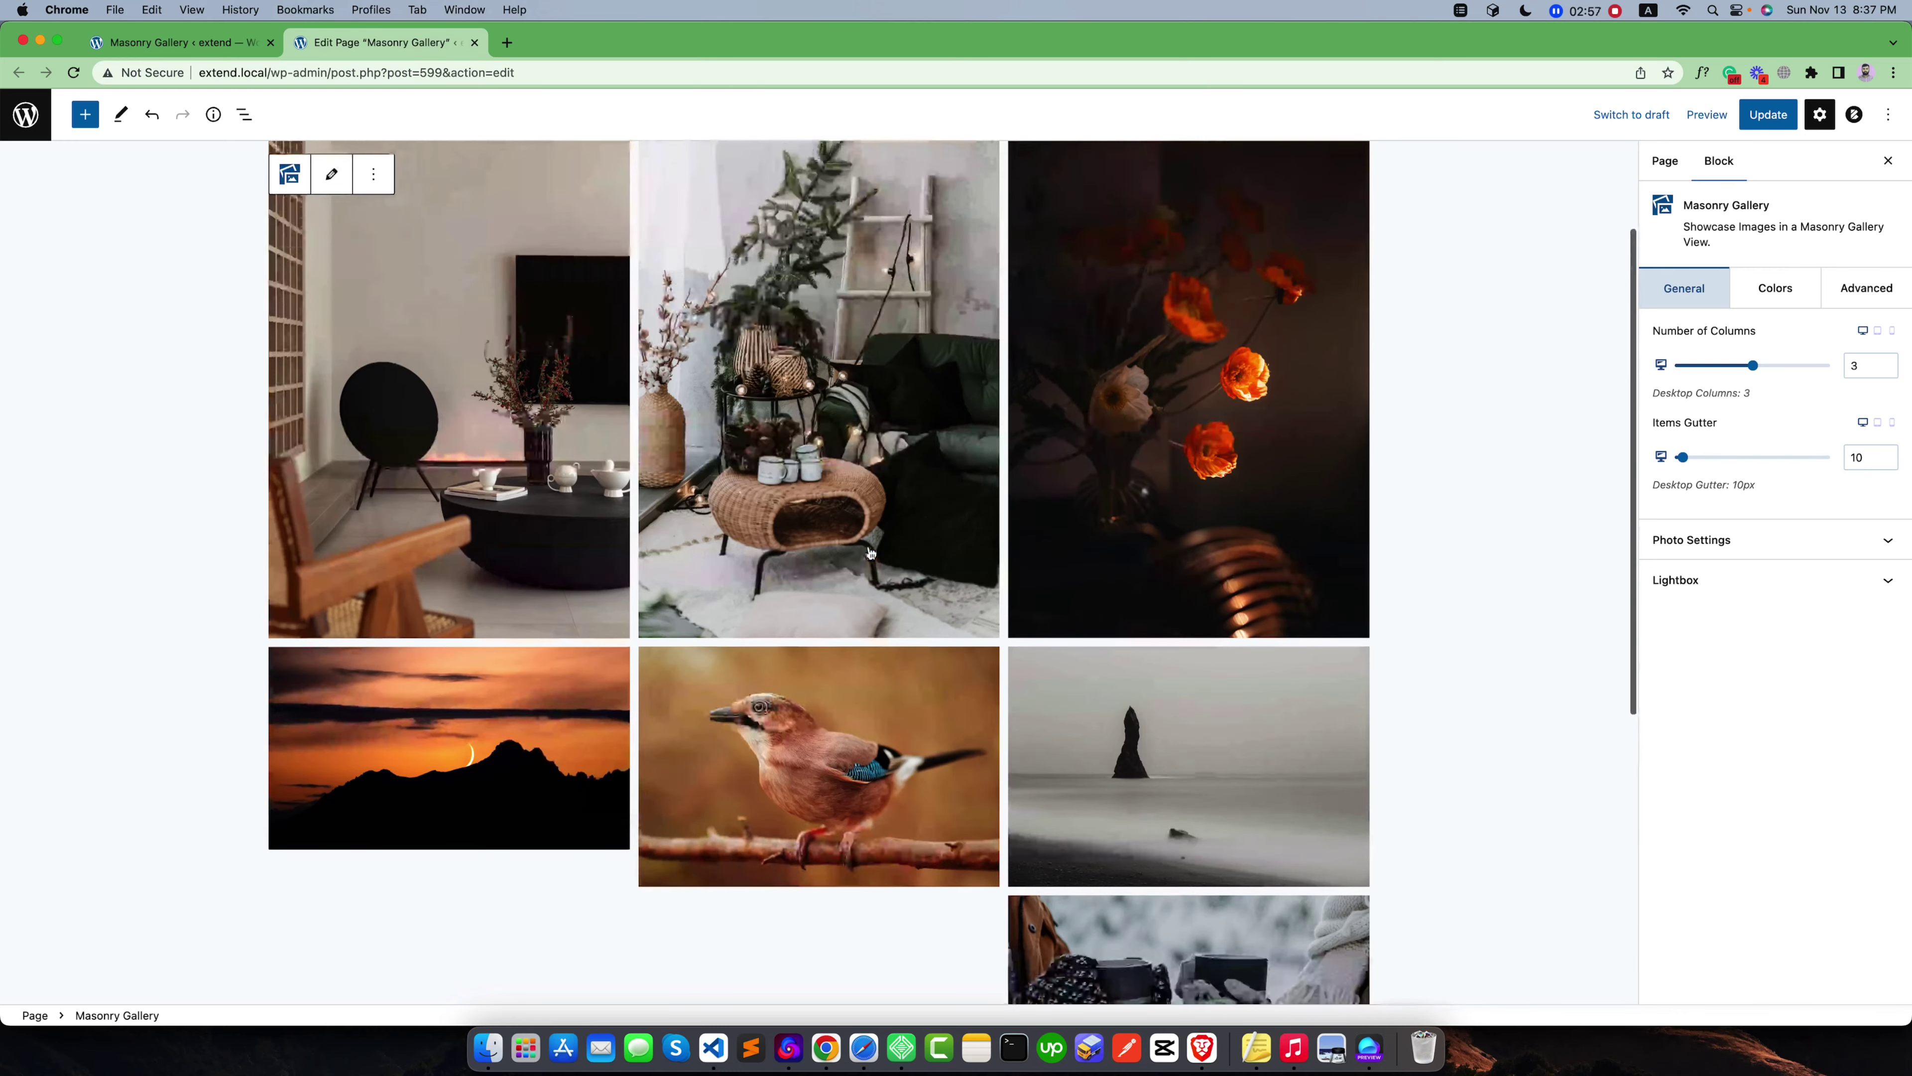
scroll(870, 554, up, 2)
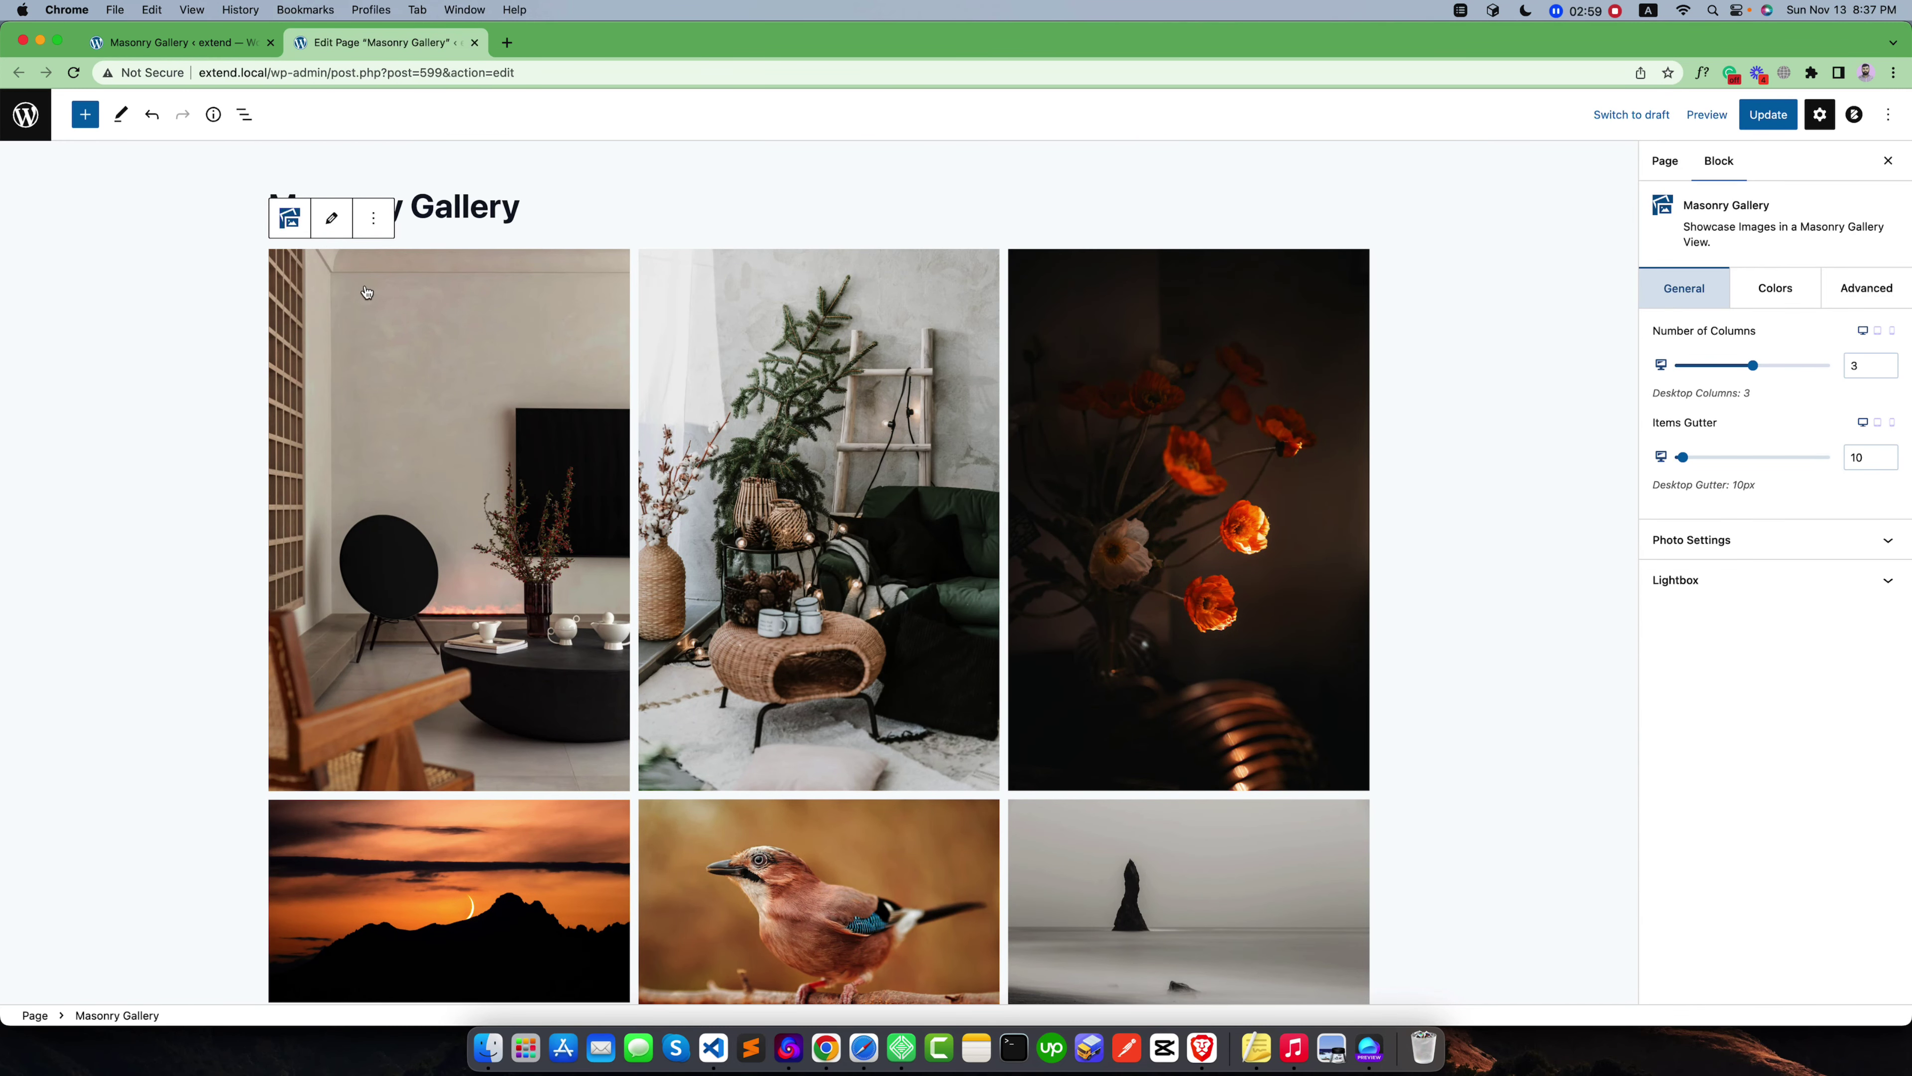
Reopen the gallery's seven photos and drag Lovely Bird into second place
click(330, 224)
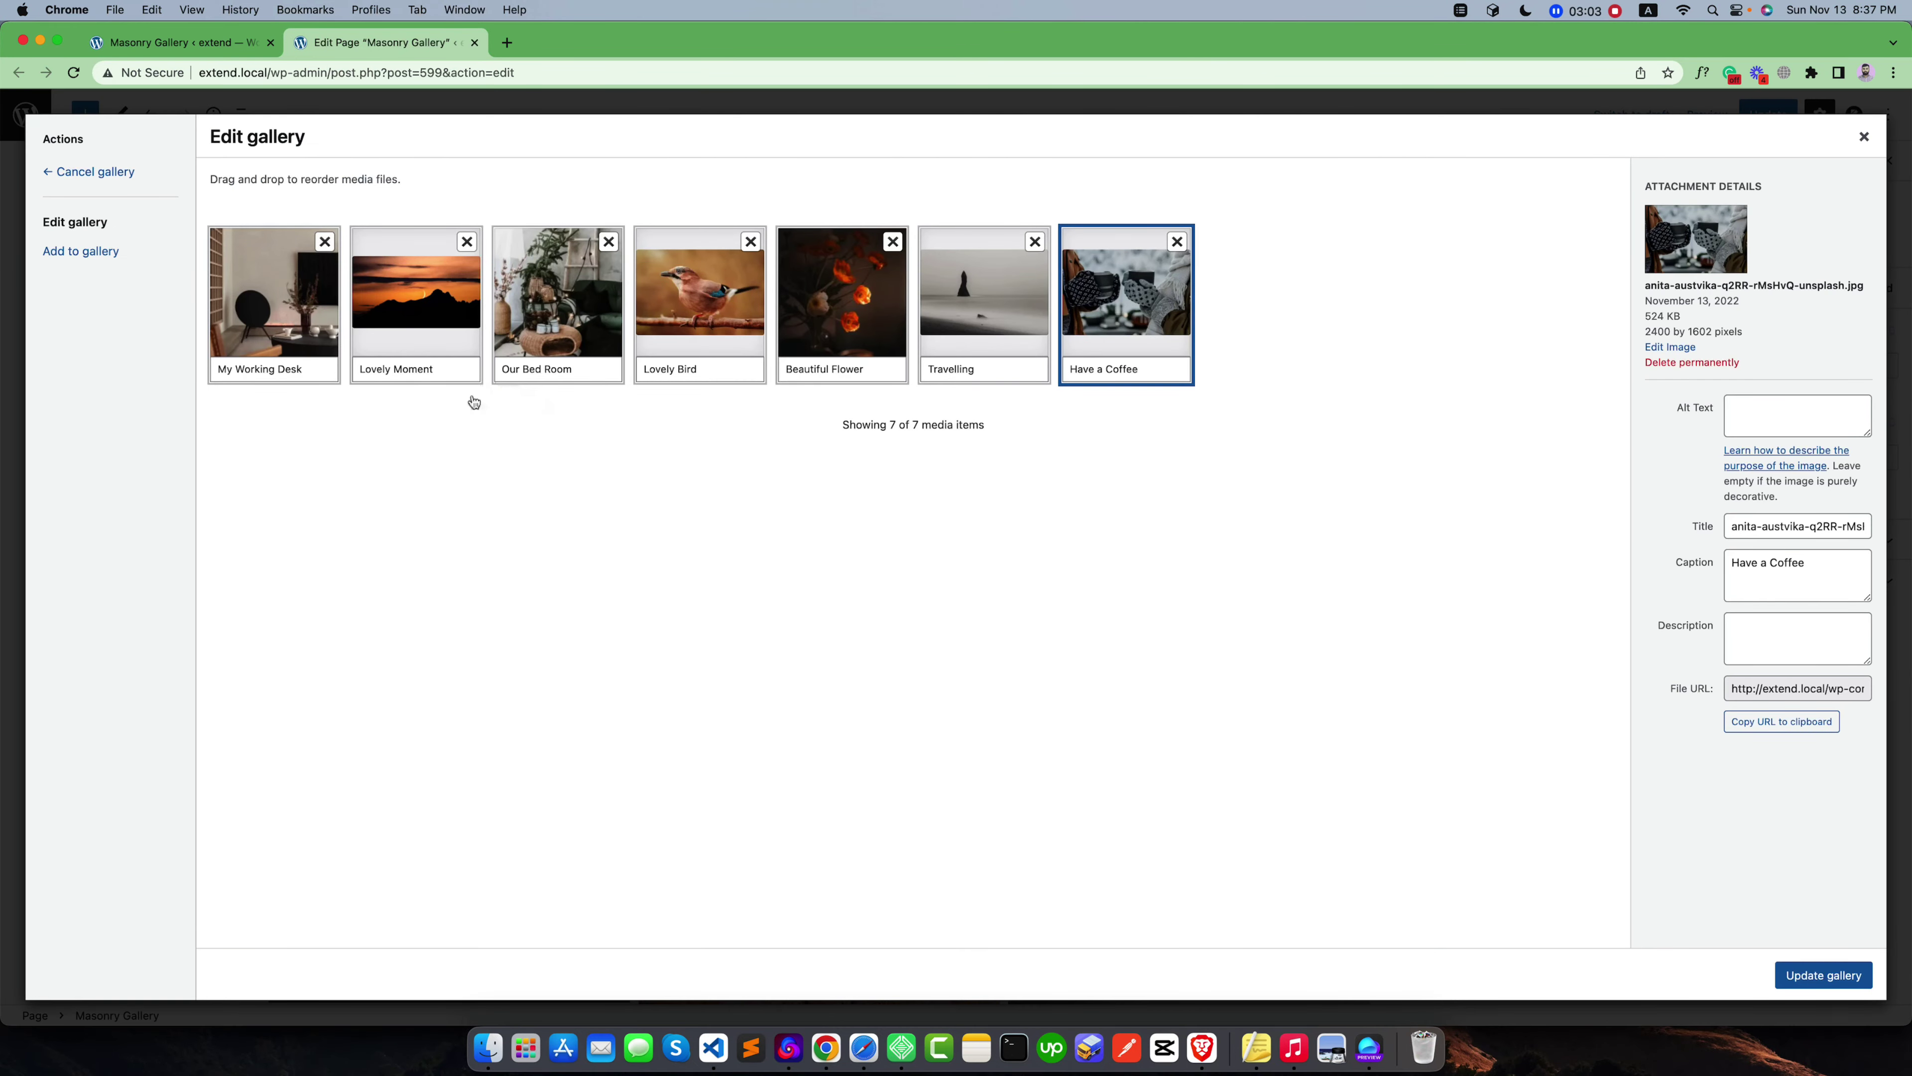
click(88, 253)
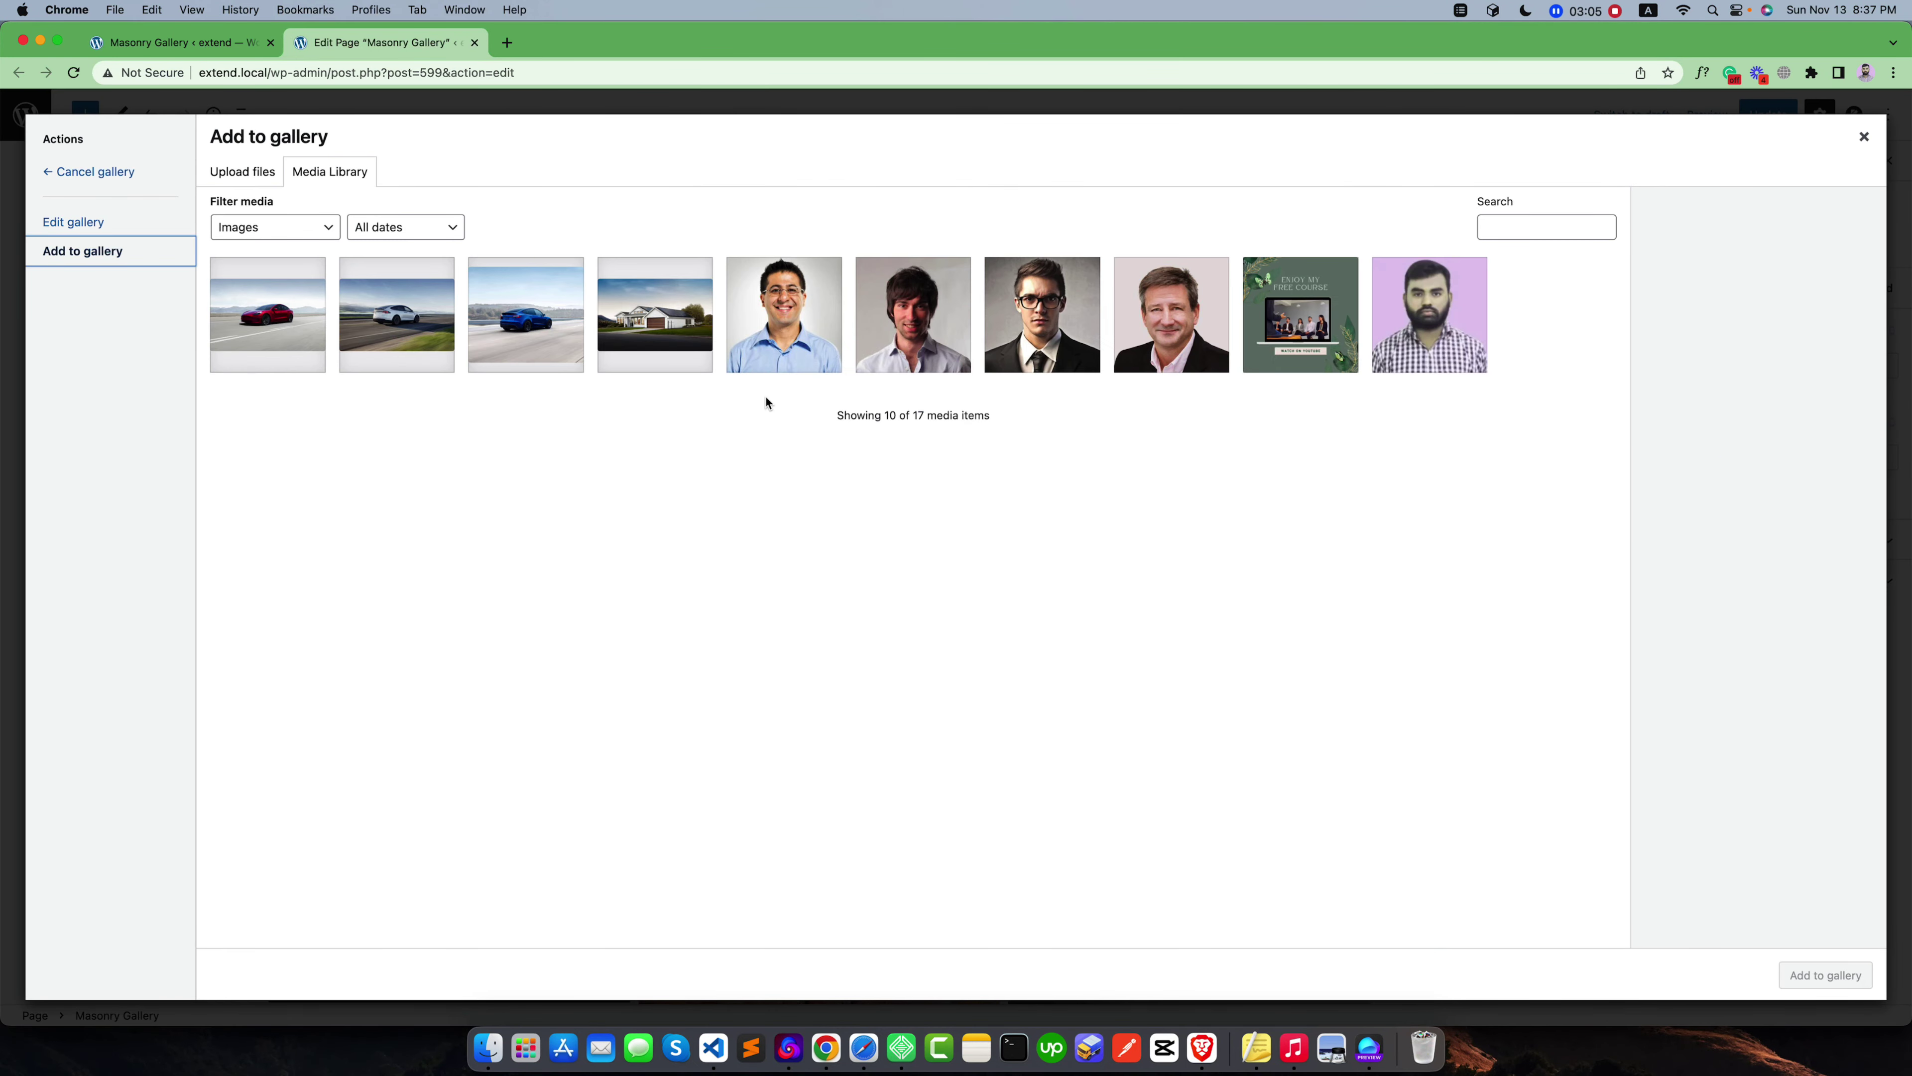
click(131, 227)
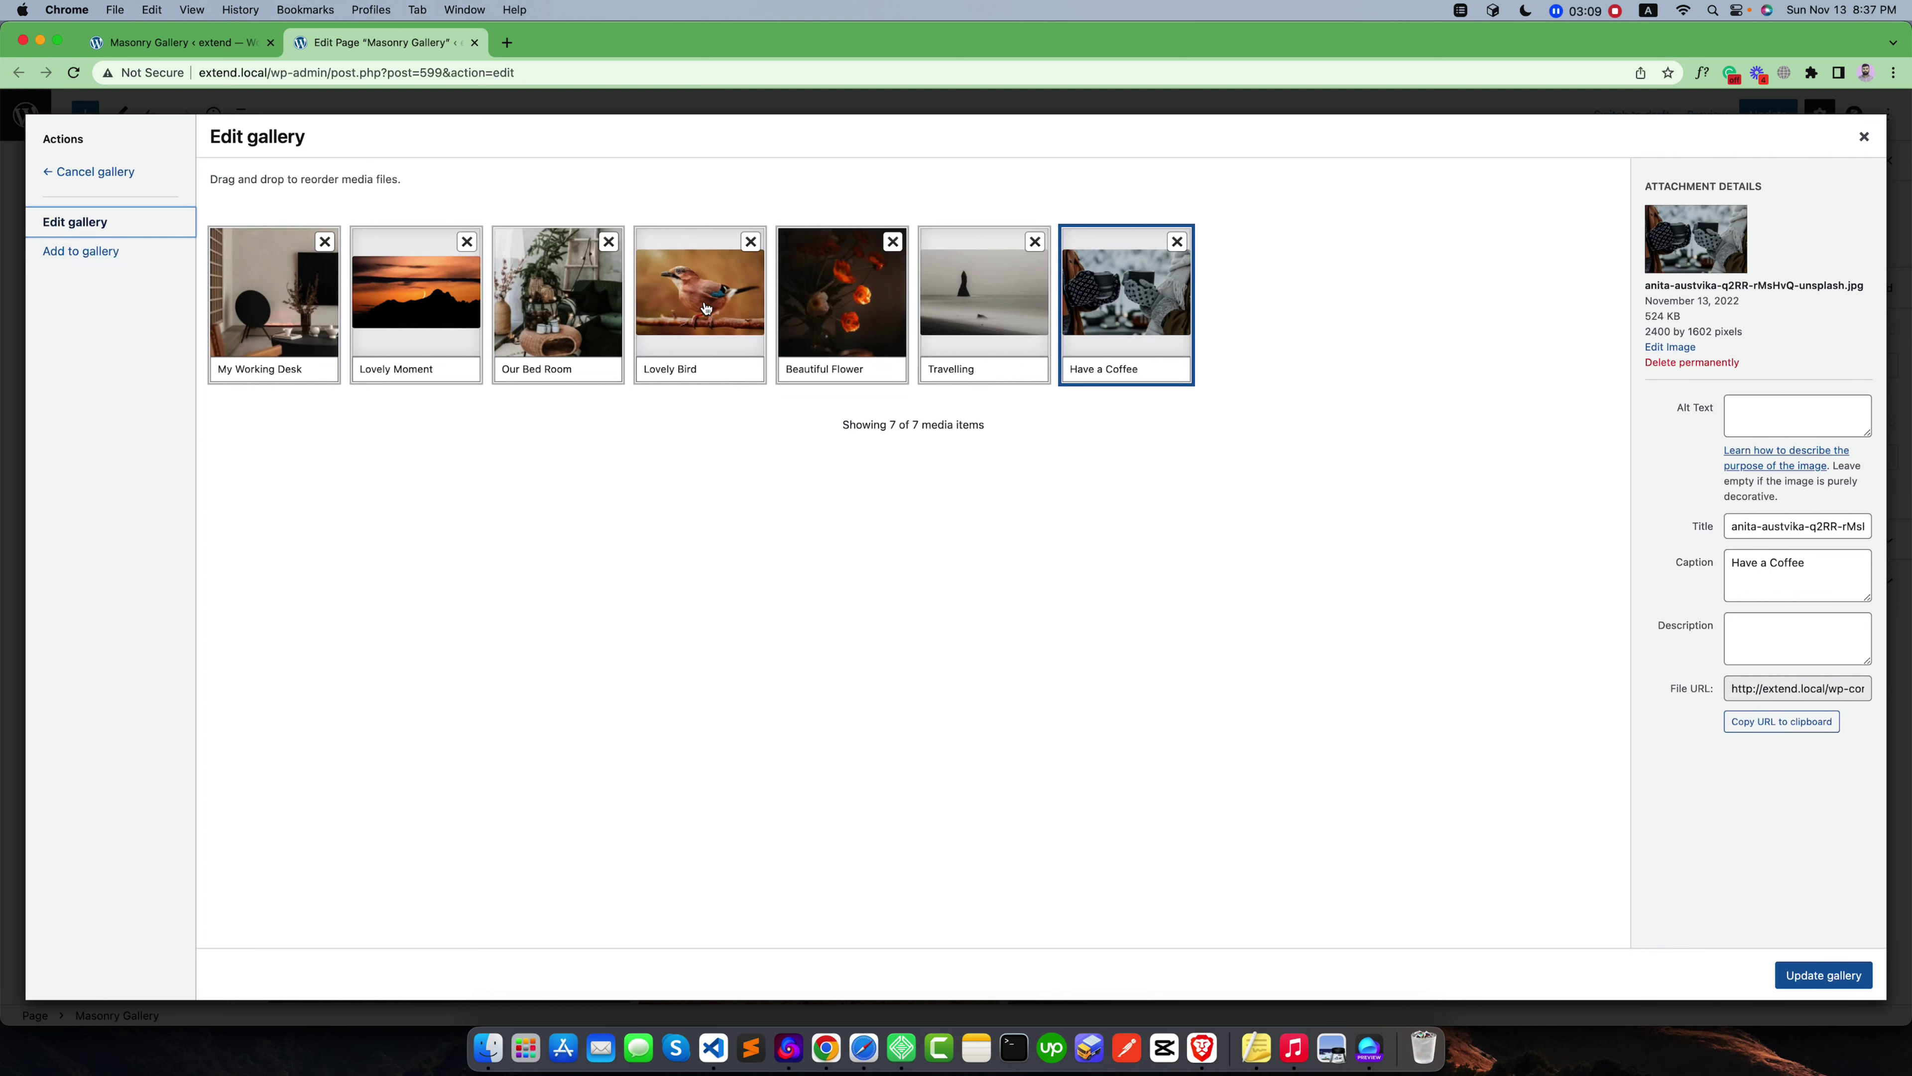
drag(708, 309, 994, 315)
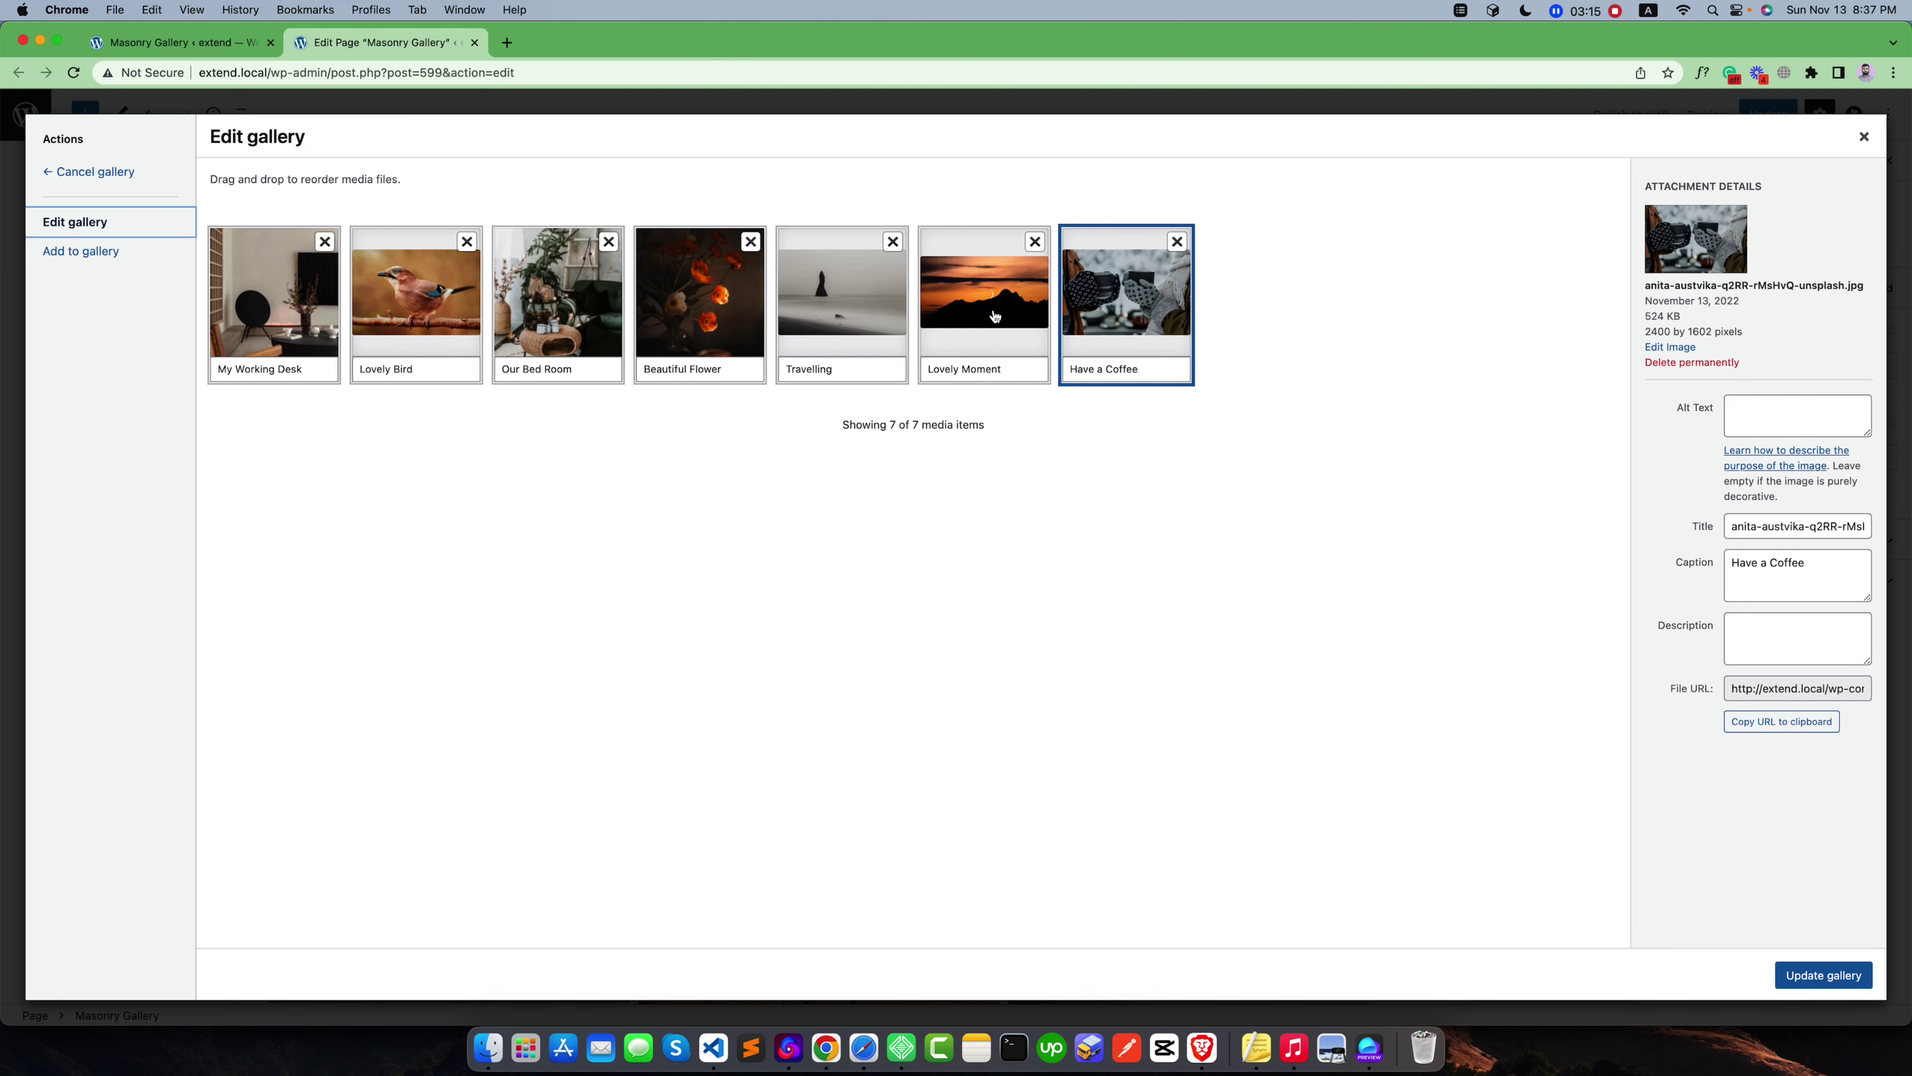
Update the gallery so the page shows the reordered photos
click(1831, 973)
scroll(930, 587, down, 2)
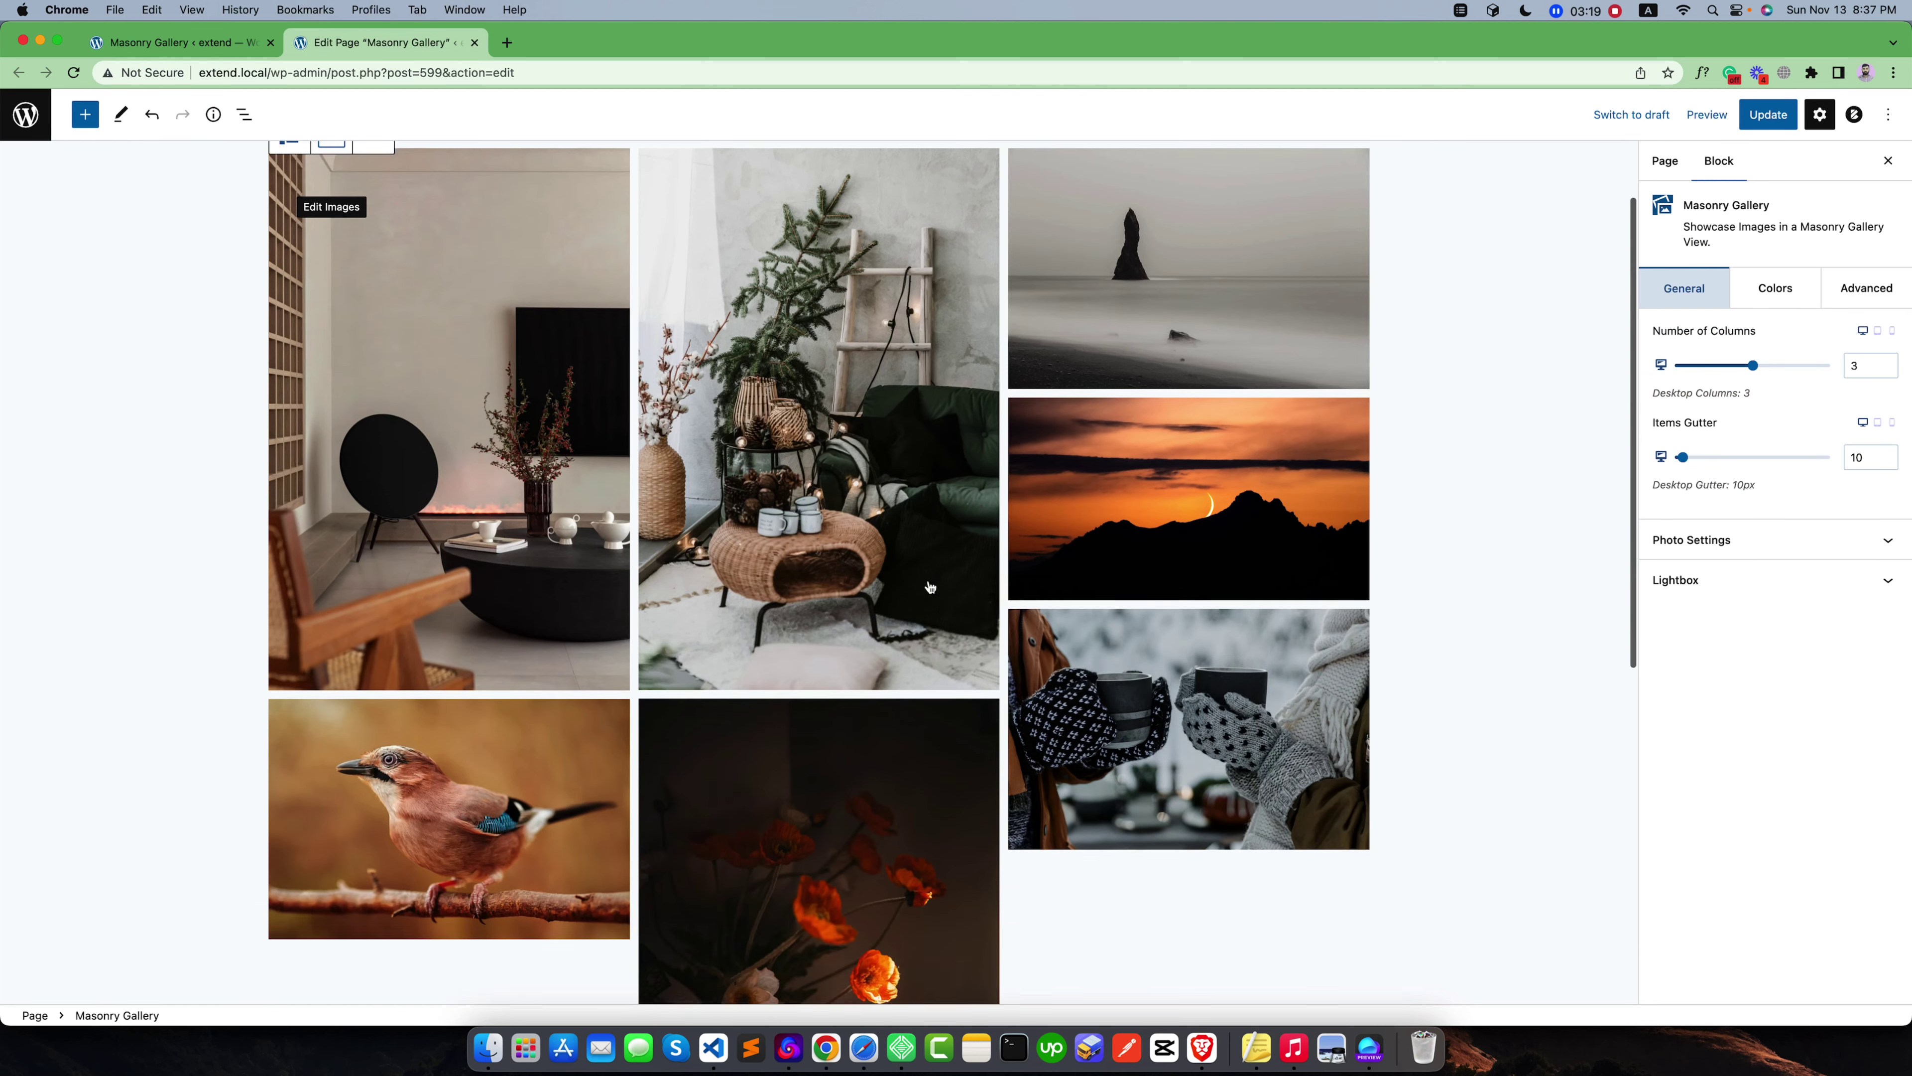
scroll(931, 587, down, 2)
scroll(918, 580, up, 4)
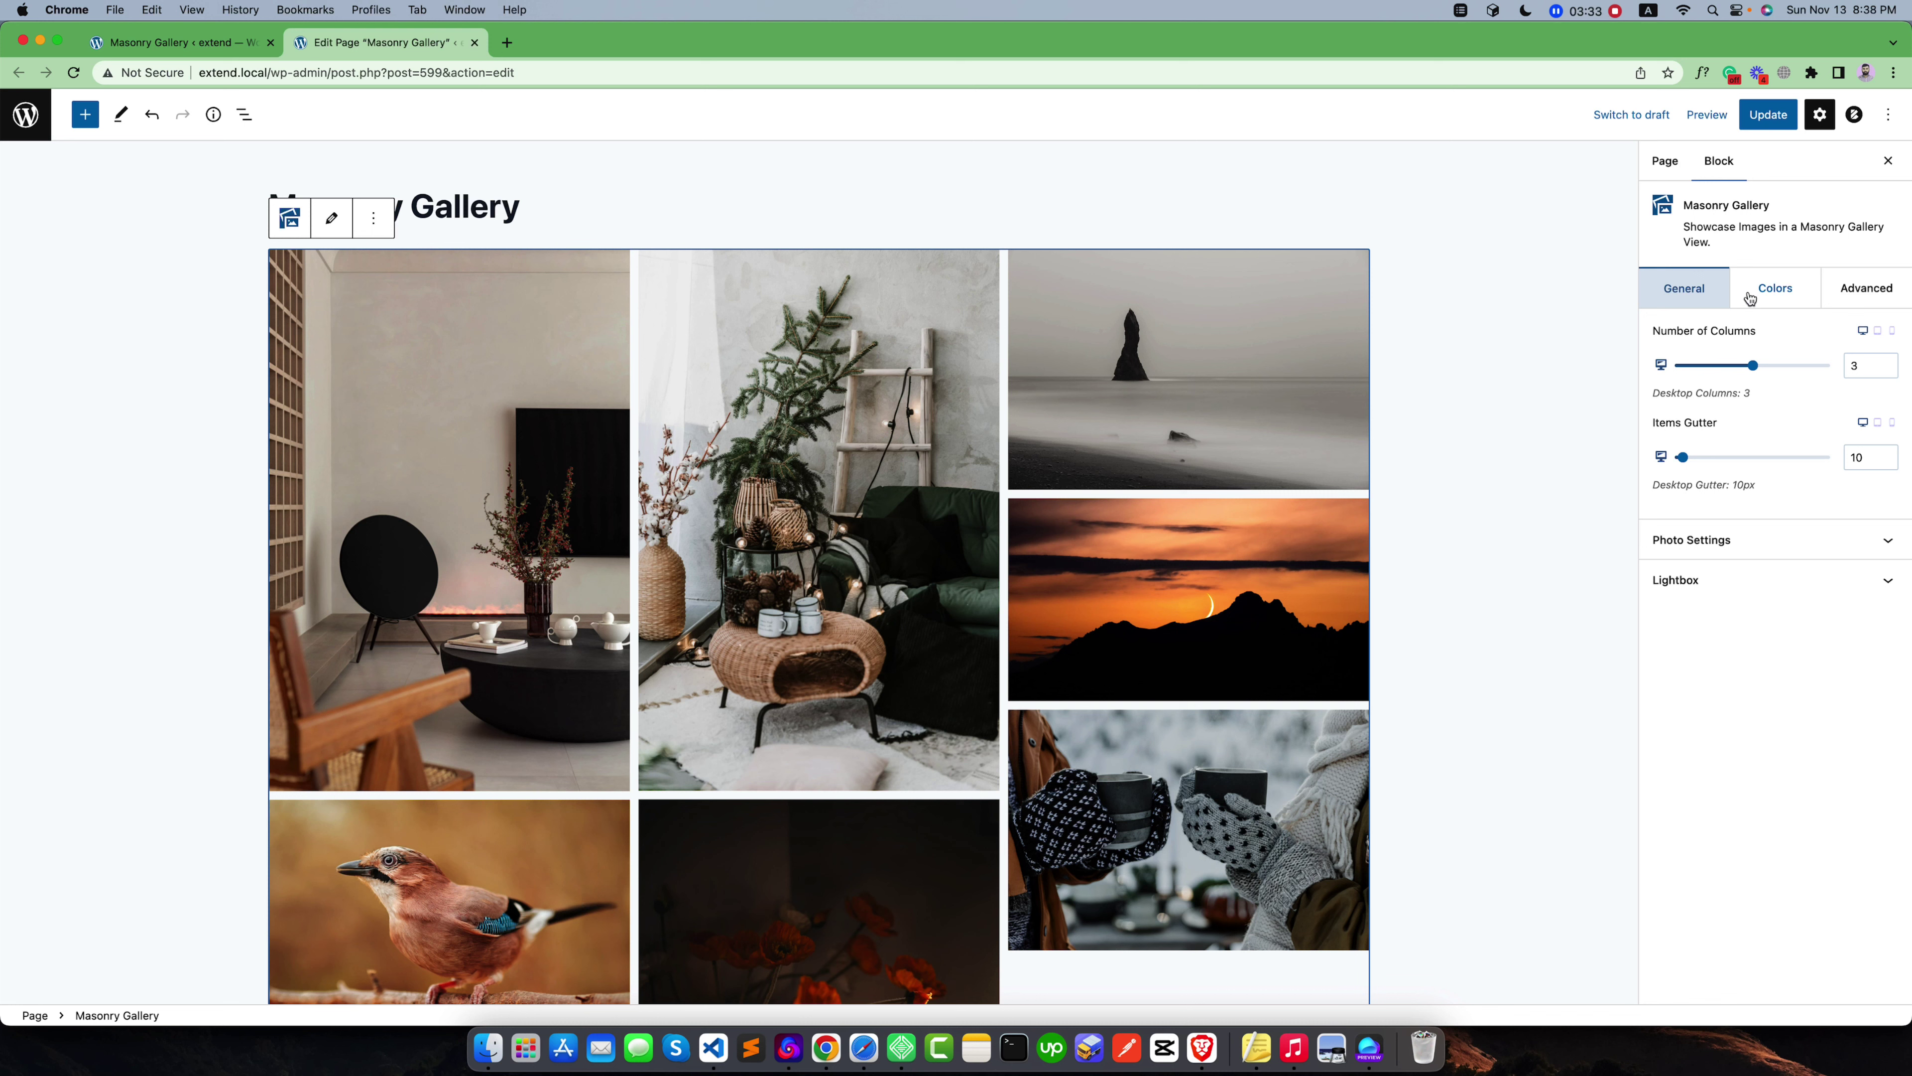
Expand and collapse the Photo Settings and Lightbox sections in the General tab
click(1680, 538)
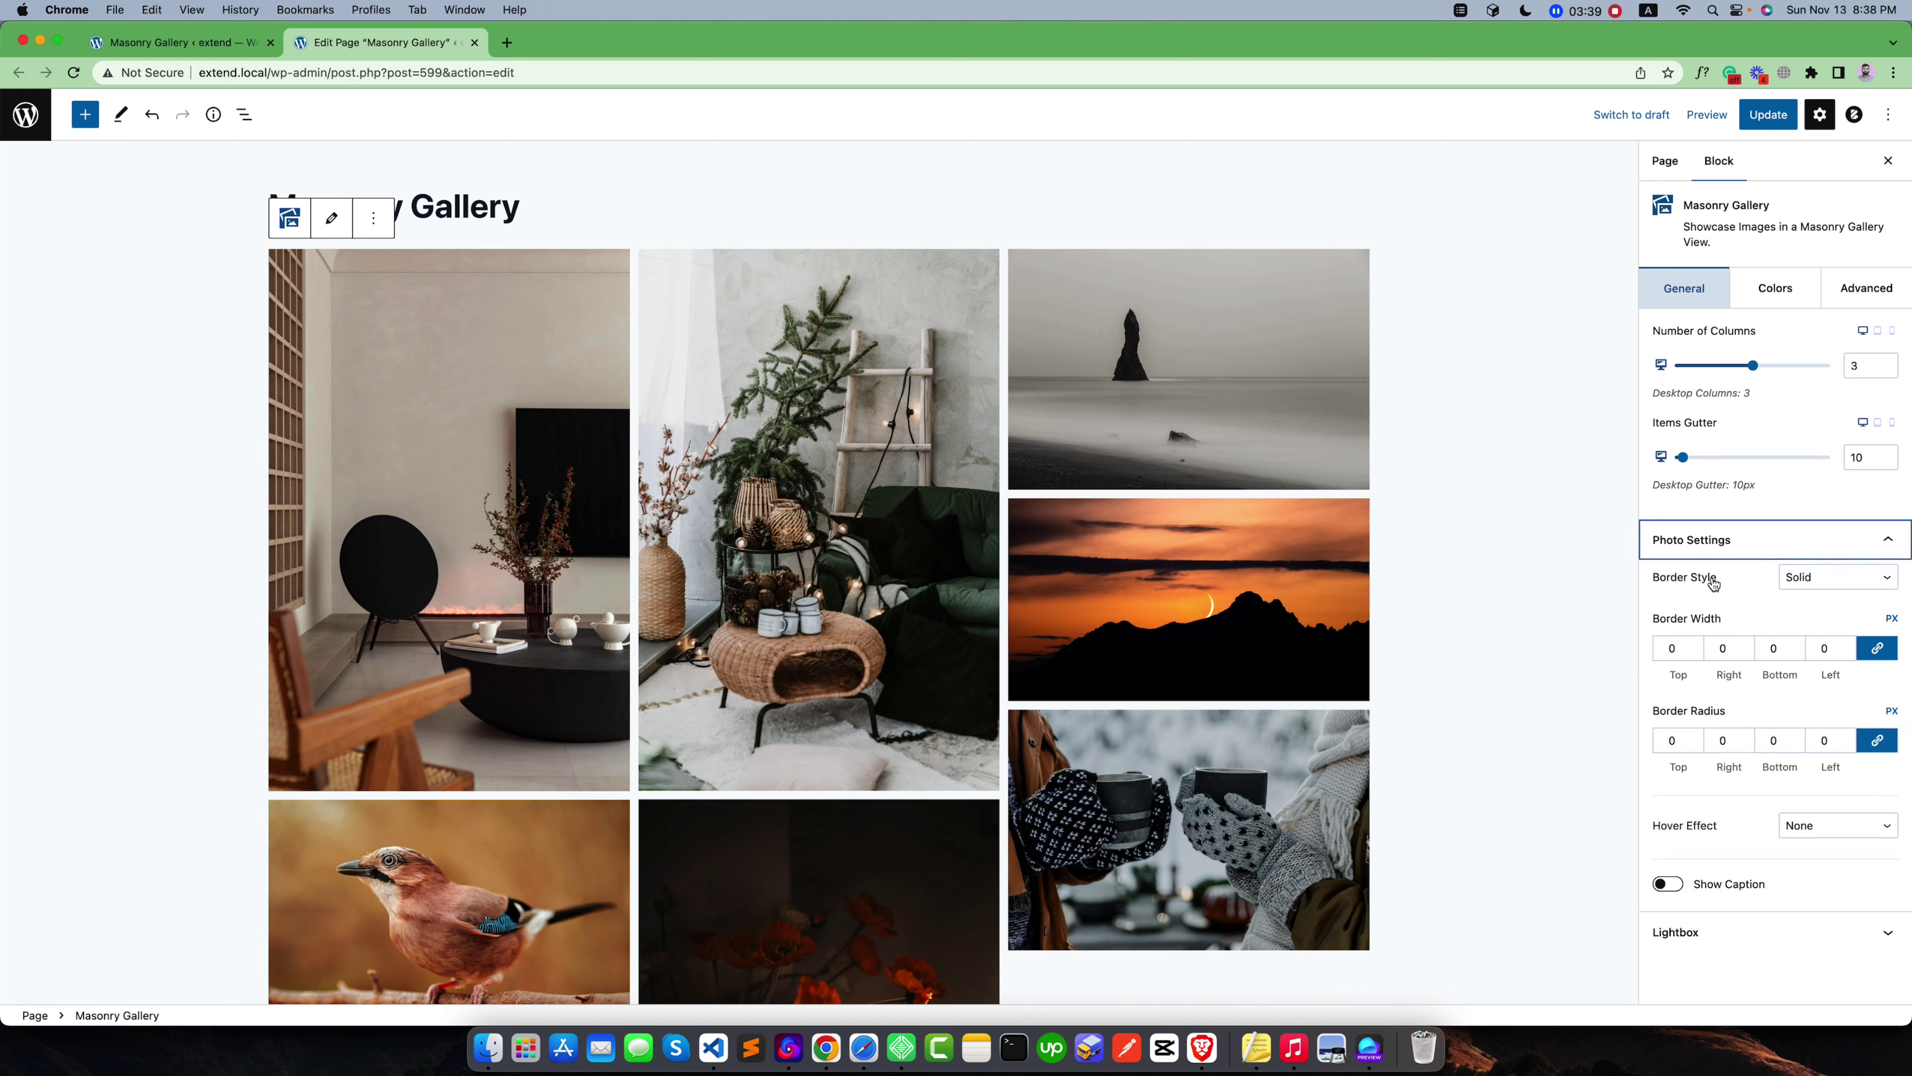
click(1735, 549)
click(1714, 579)
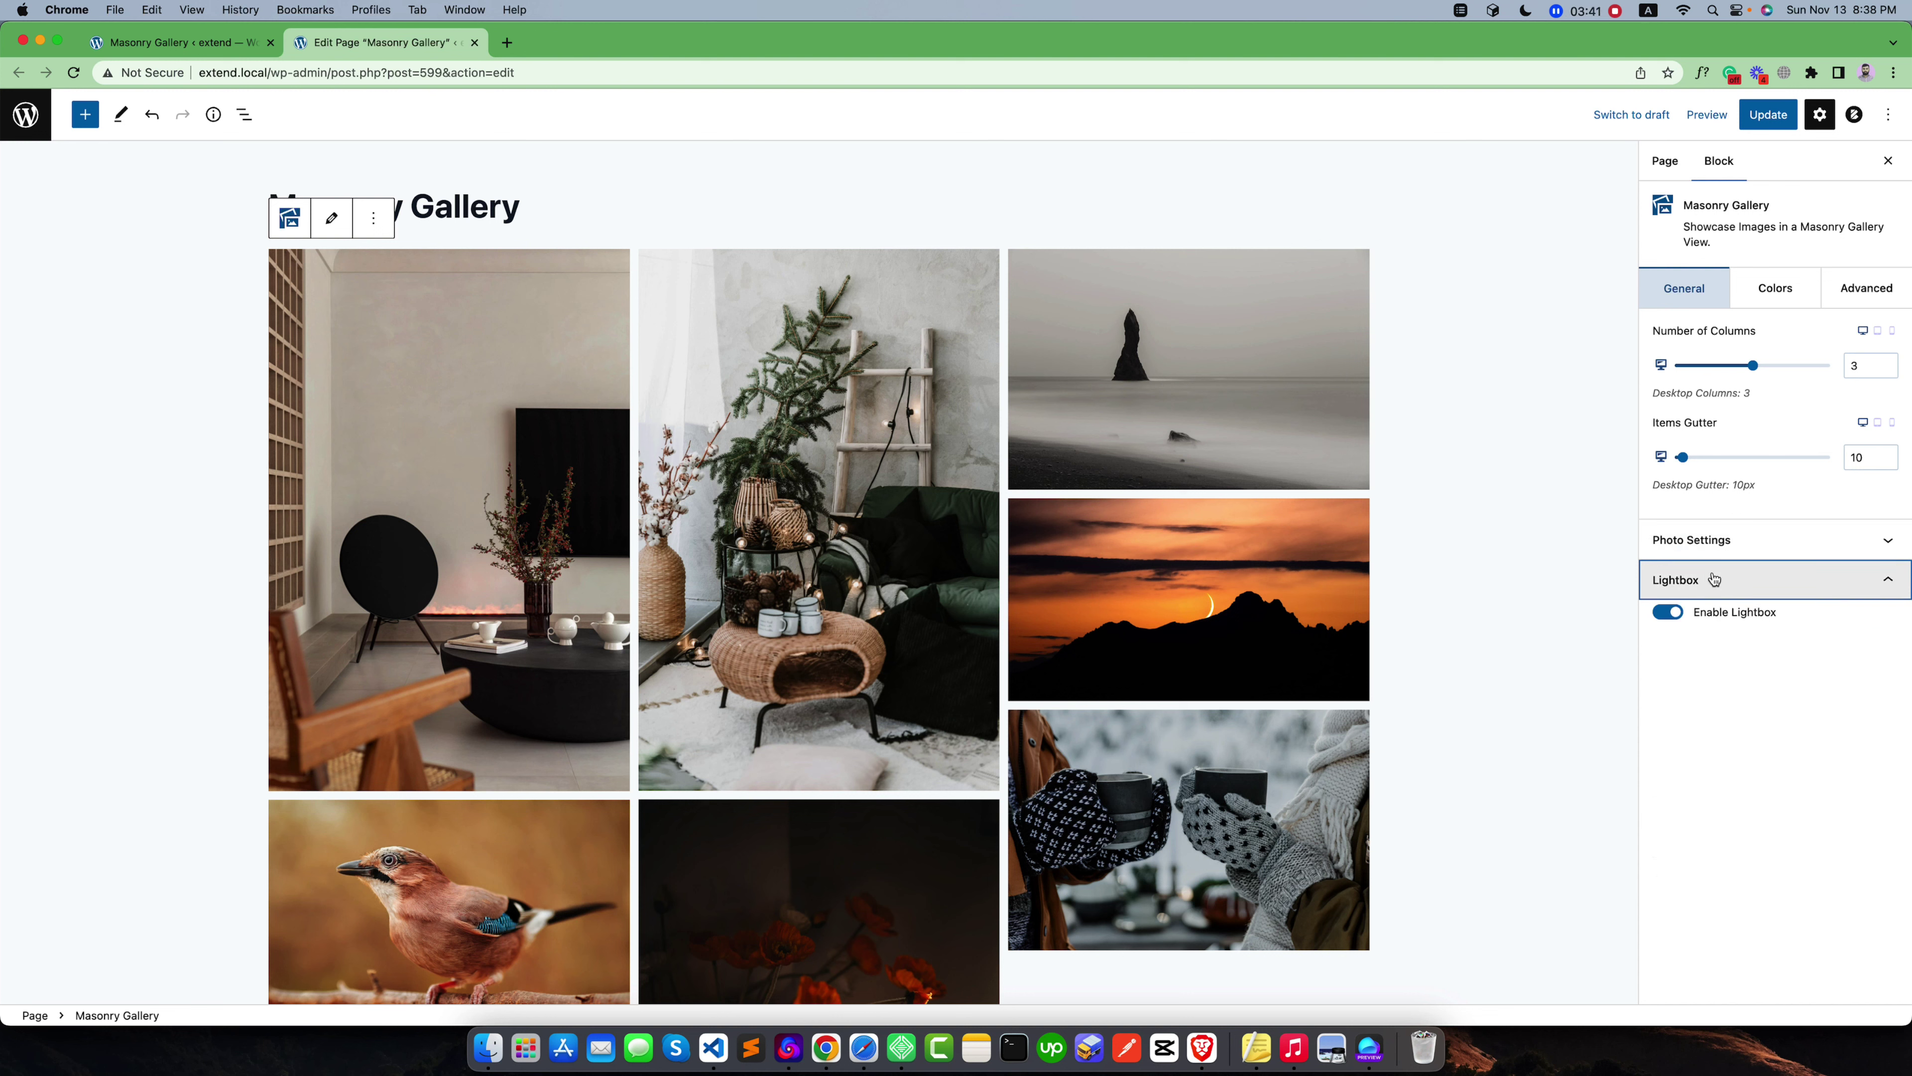
click(1715, 579)
Look over the Colors tab's border and caption colours and the Advanced tab's CSS class option
click(1767, 295)
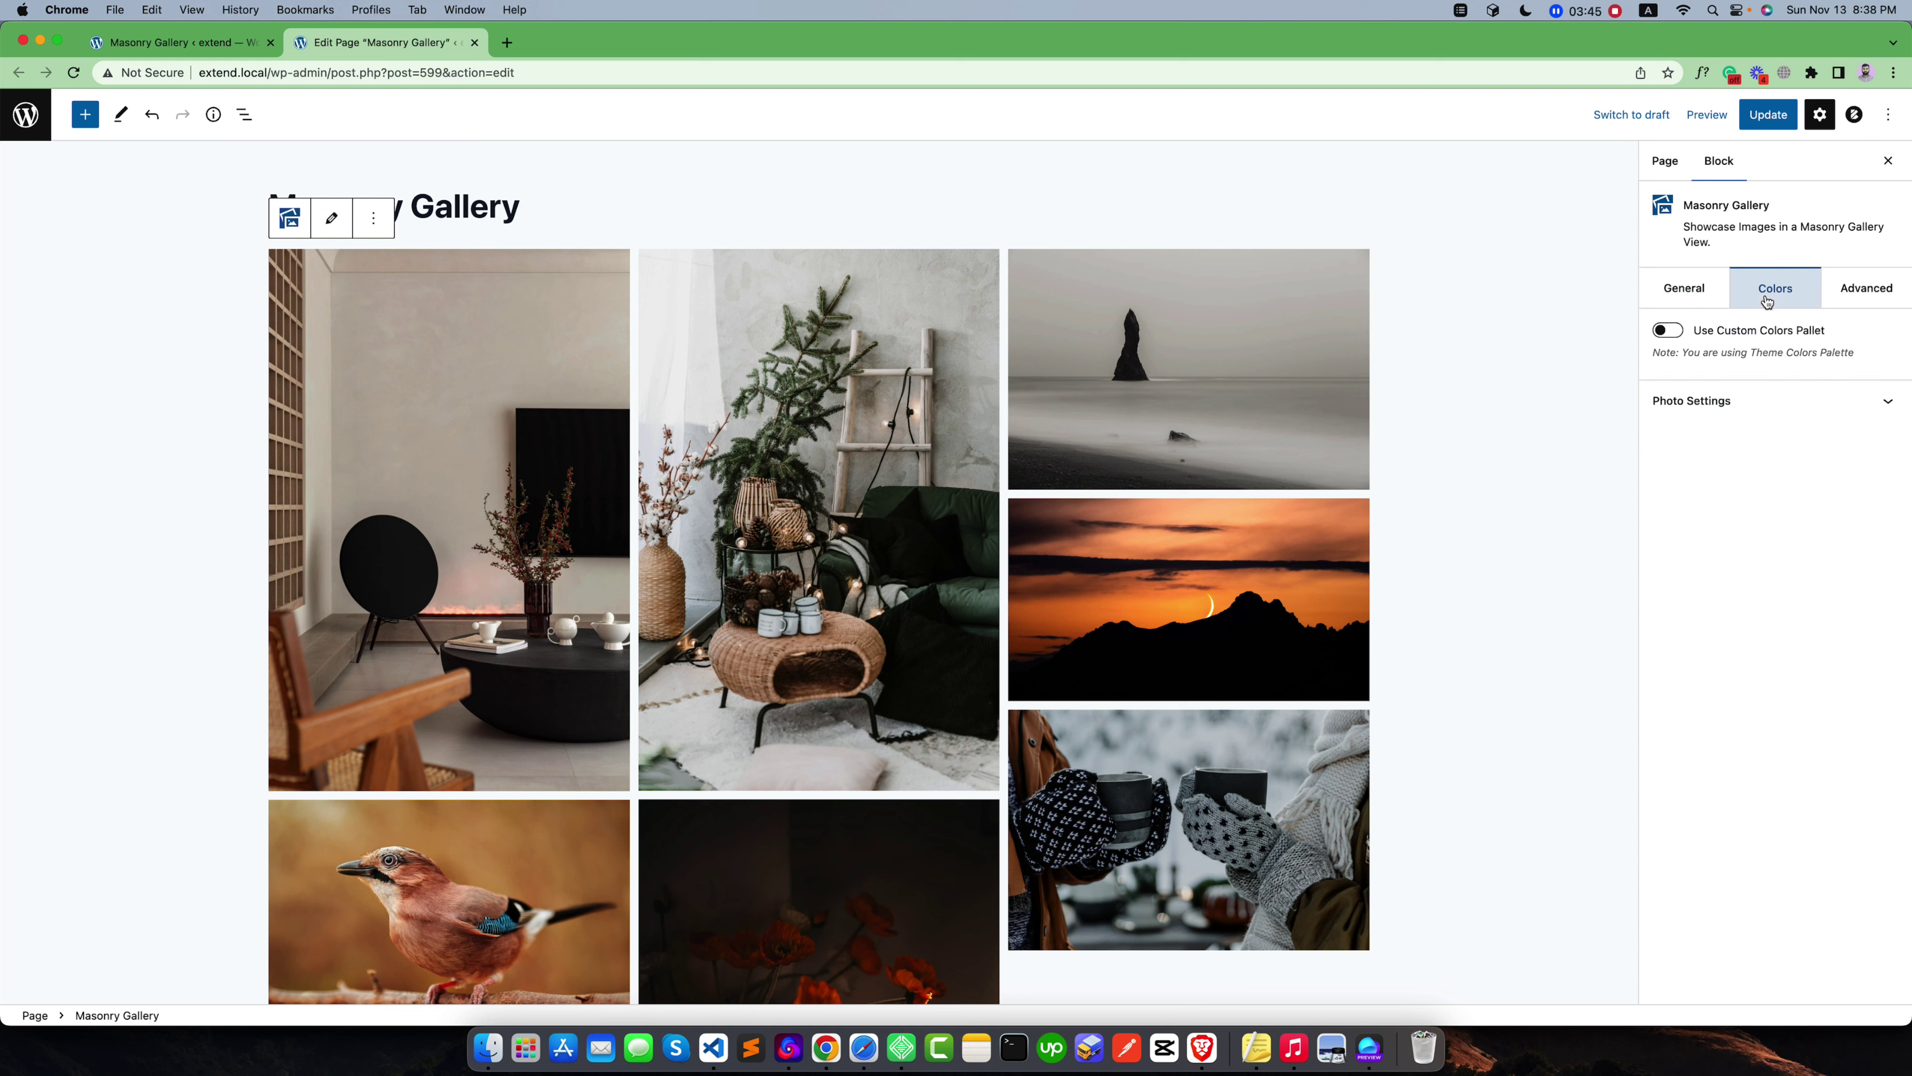
click(1706, 396)
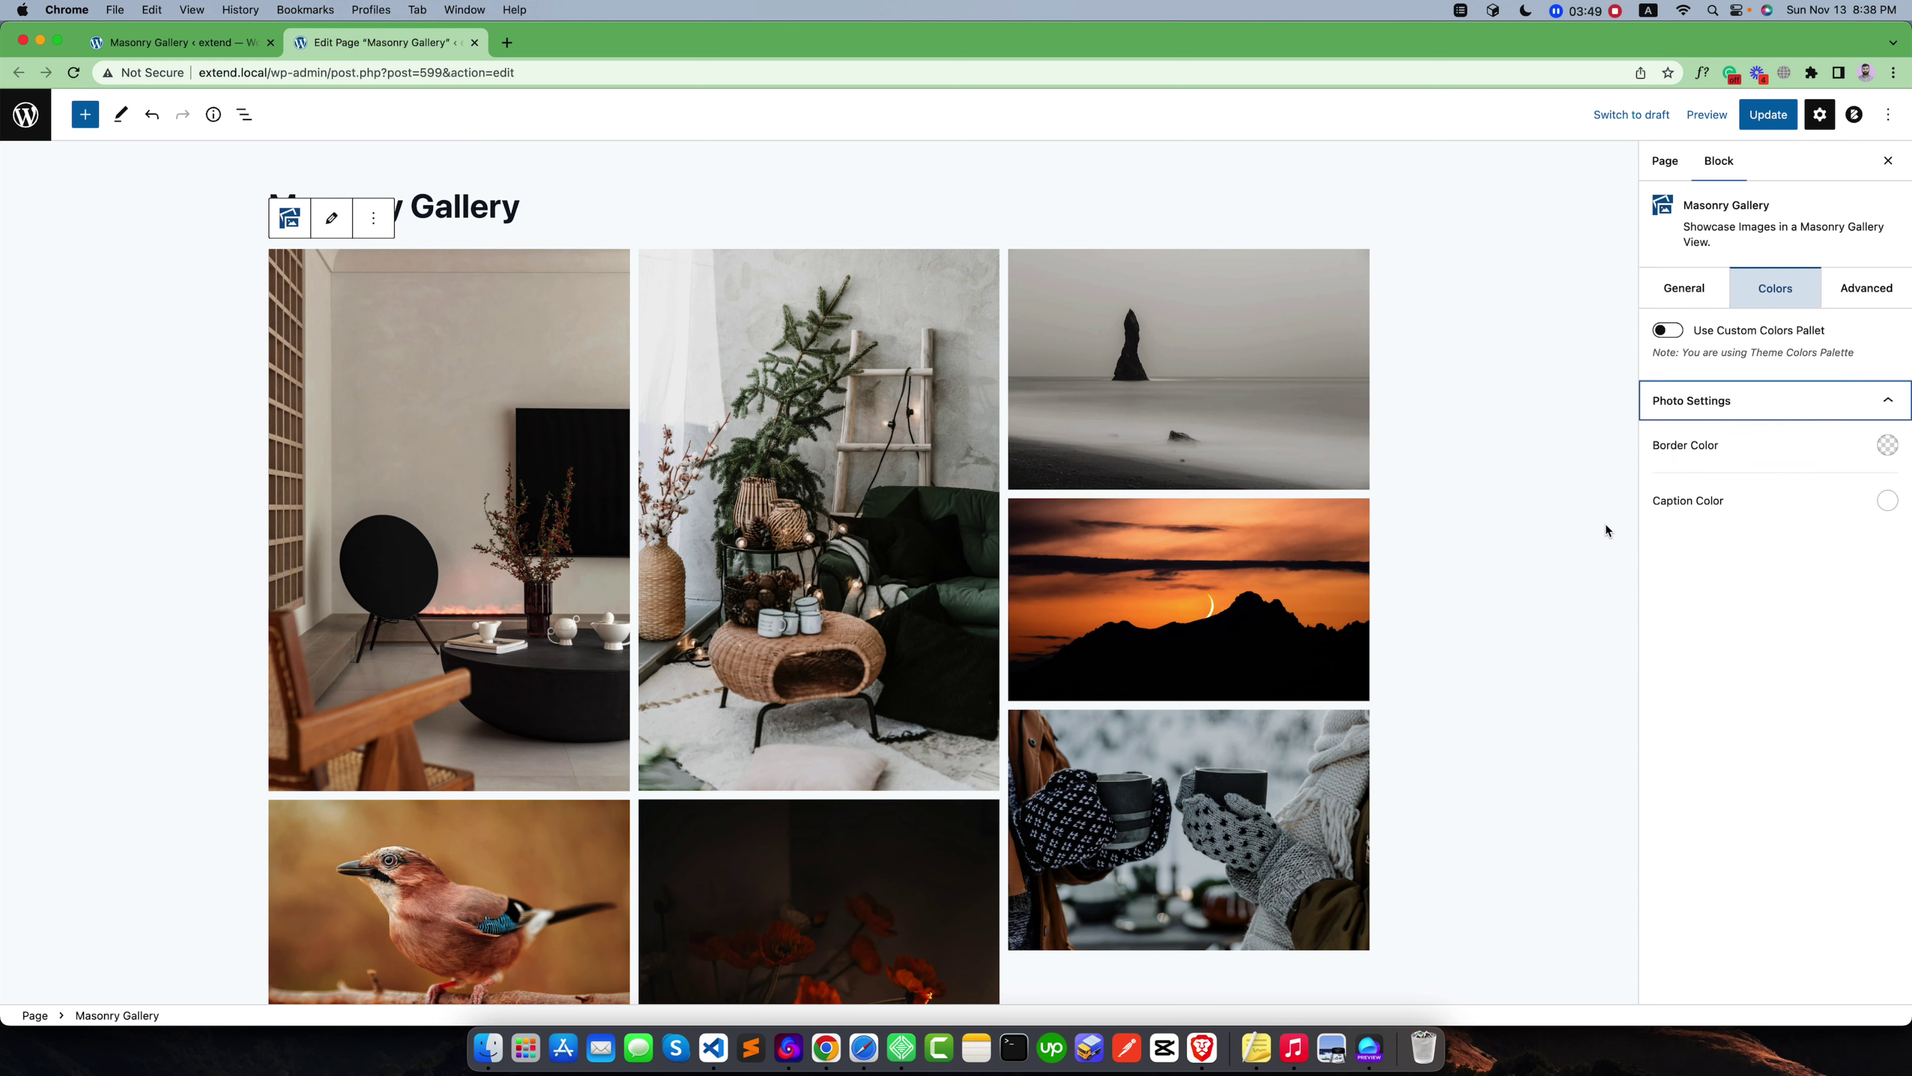
click(1829, 297)
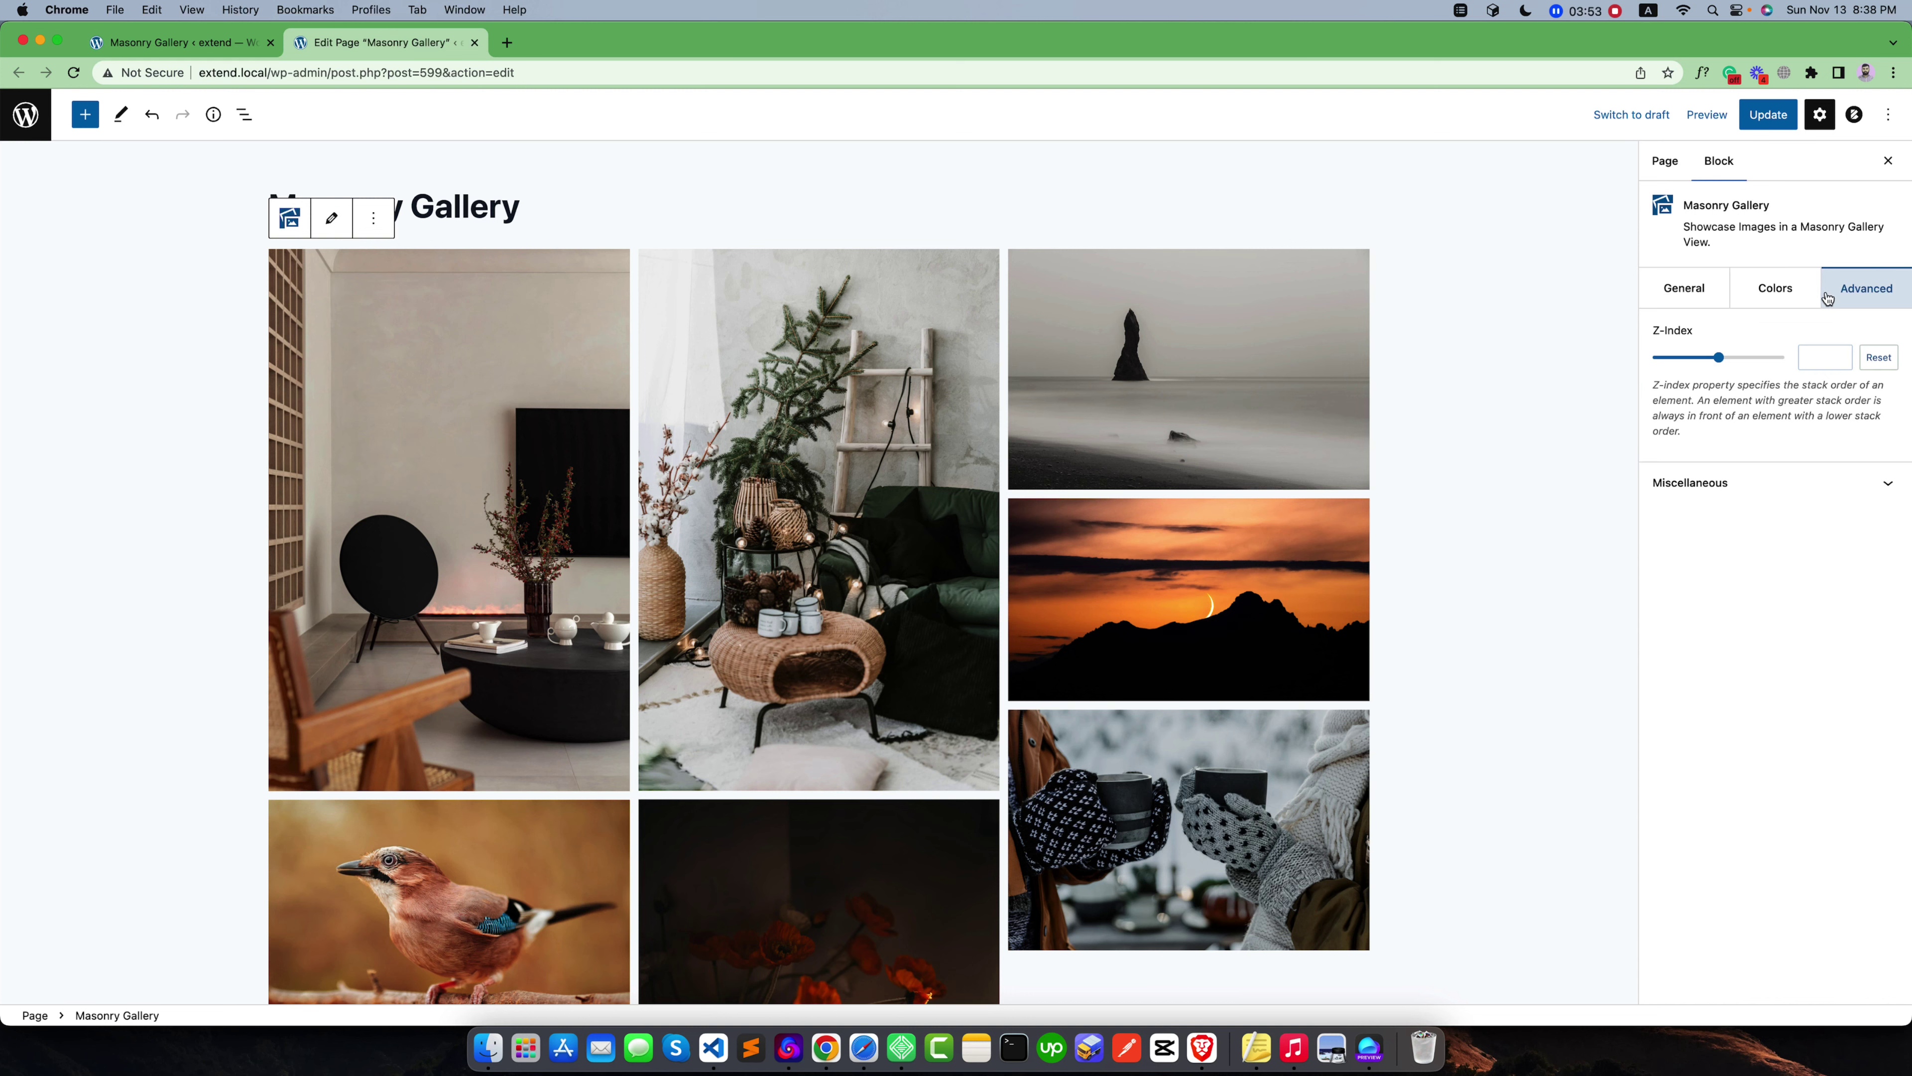
click(1680, 487)
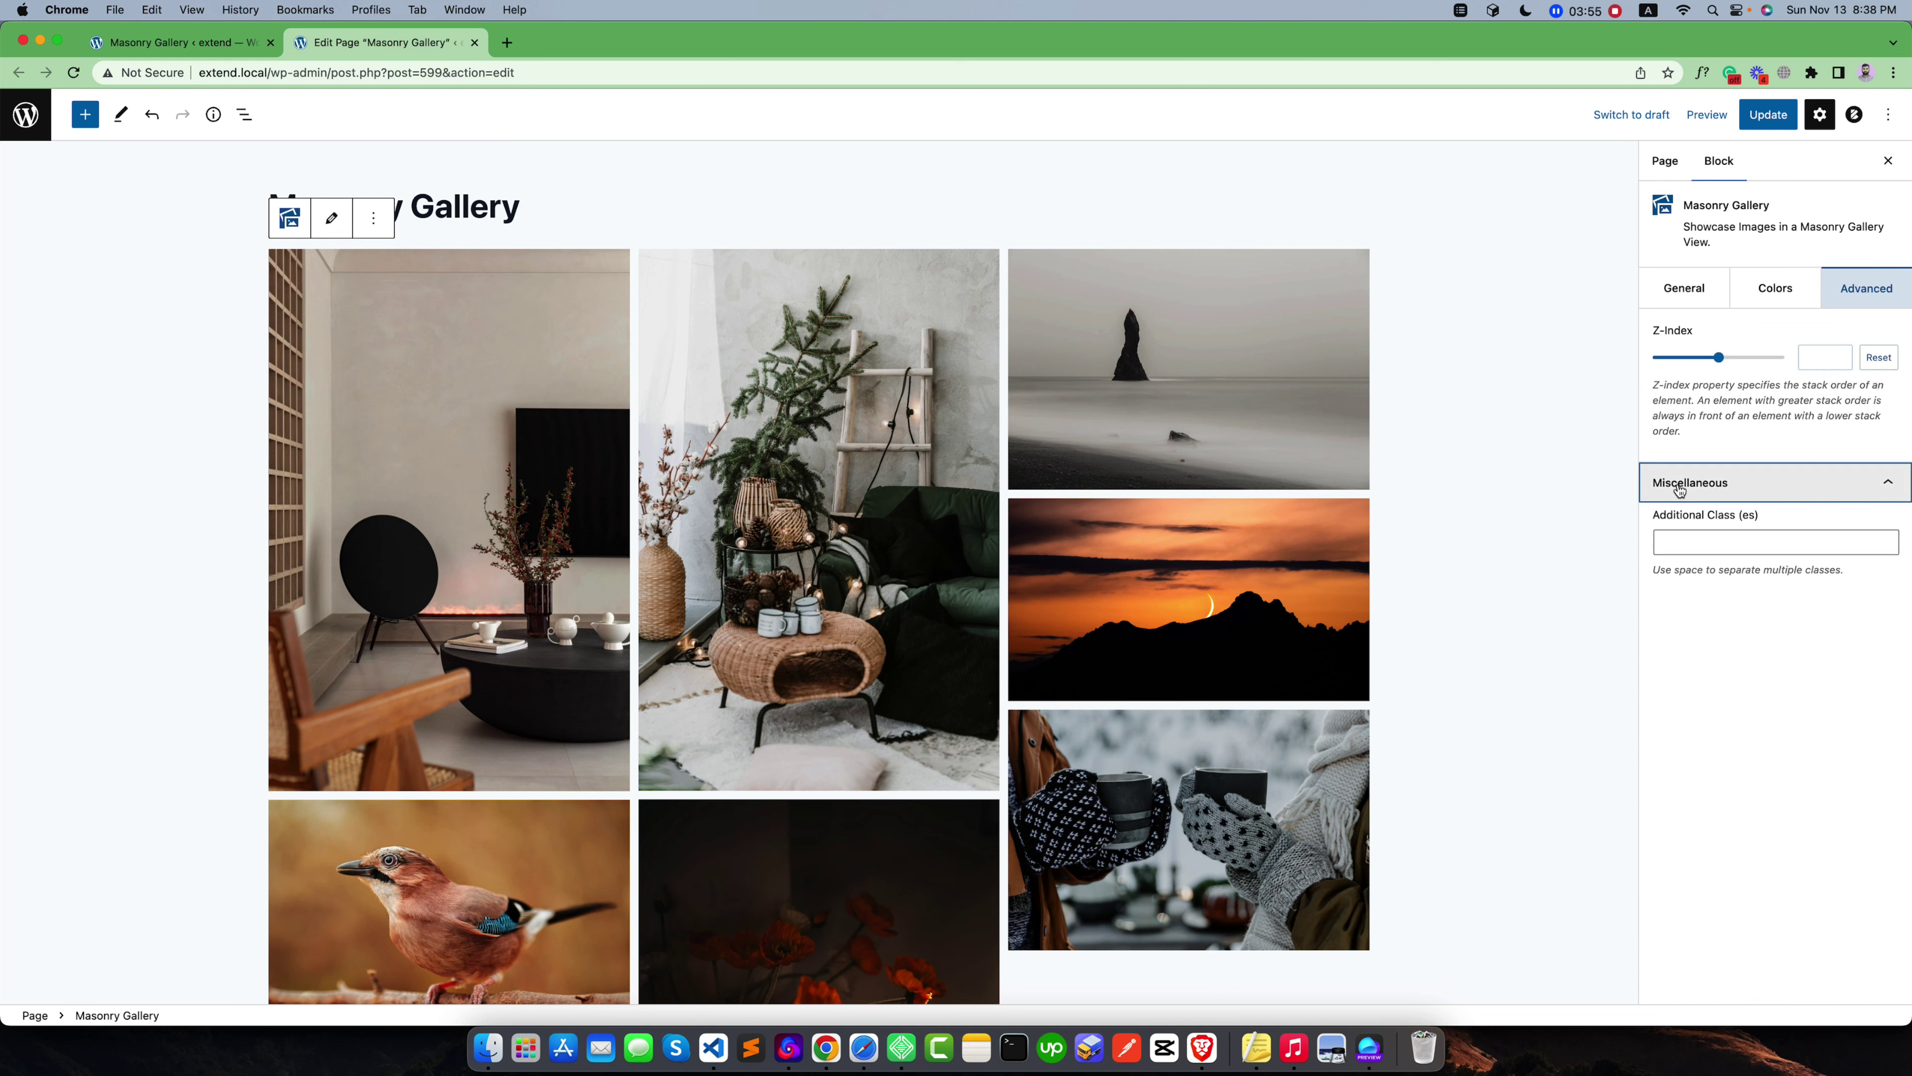
click(1685, 302)
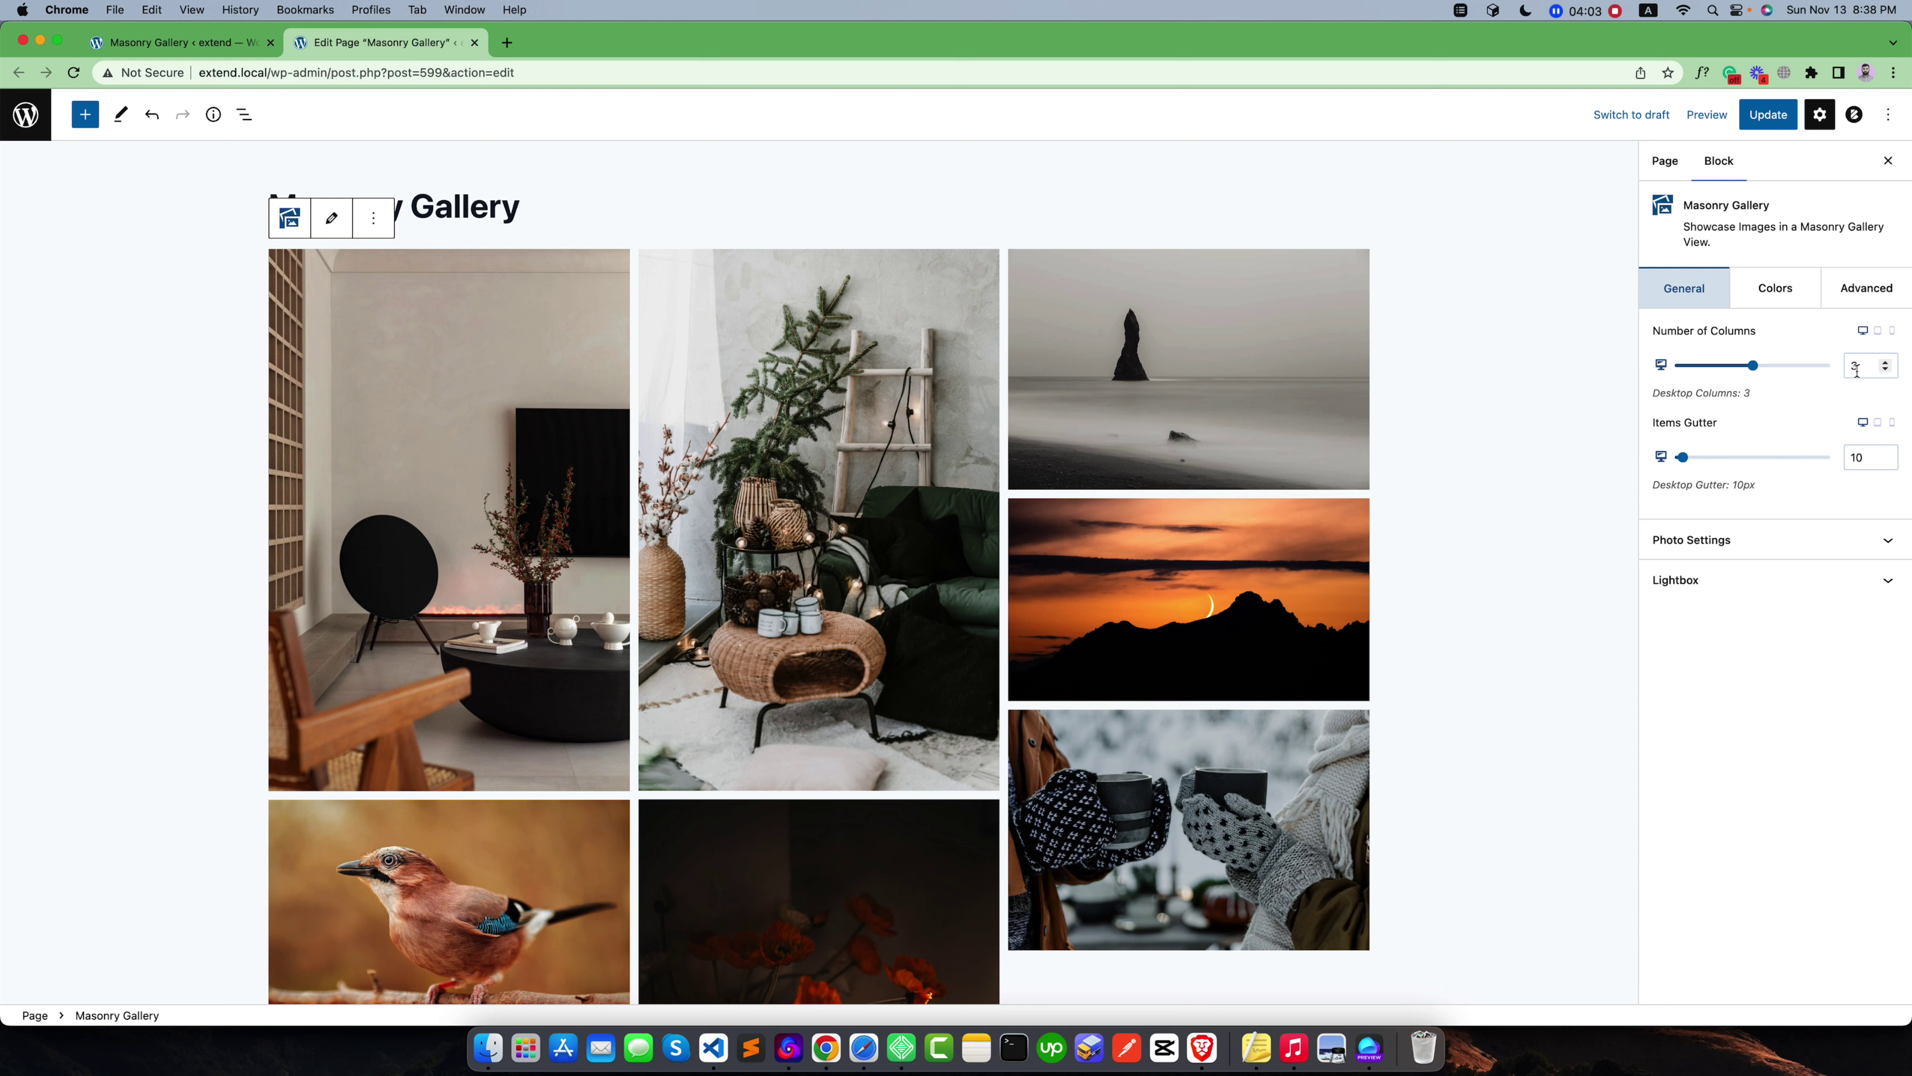
Check the tablet and mobile column counts, then set desktop Number of Columns to 4
click(1878, 332)
click(1892, 332)
click(1863, 331)
drag(1752, 366, 1790, 366)
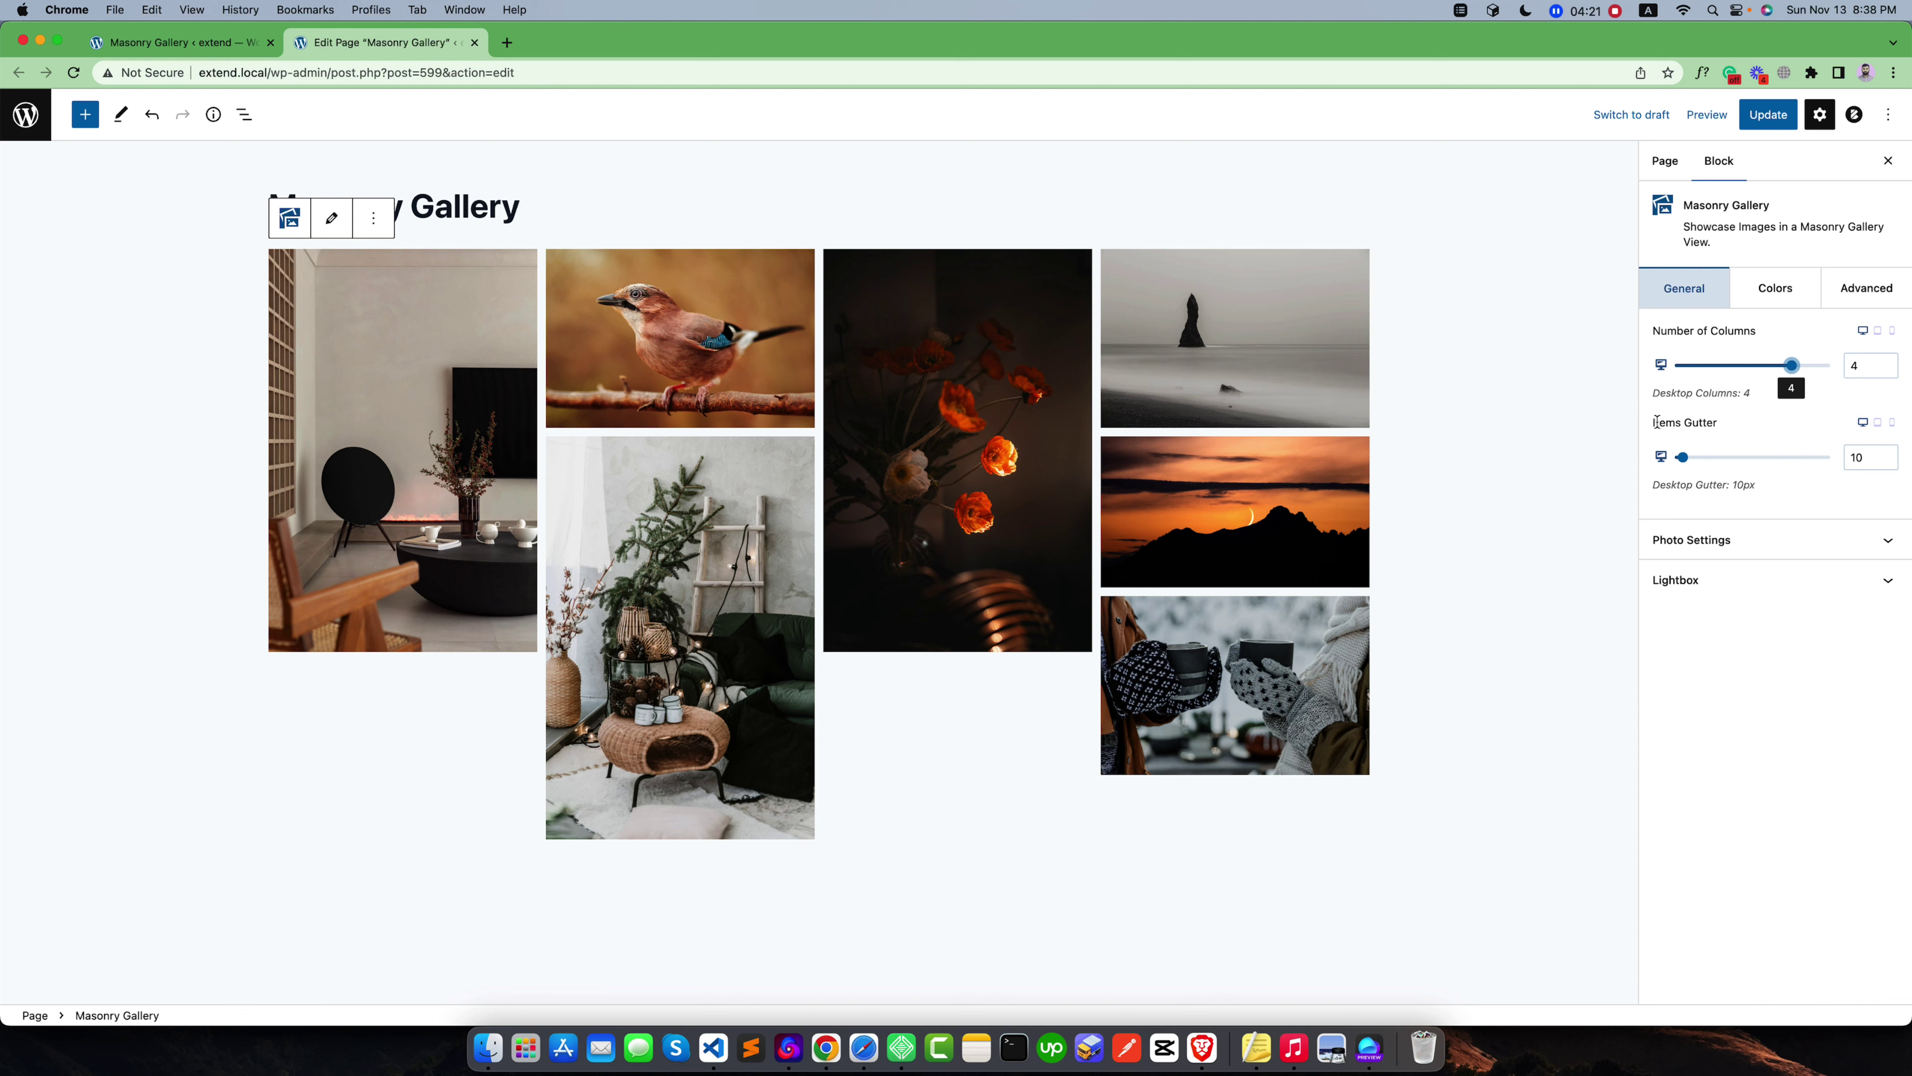
Drag the Items Gutter slider down to 0px
drag(1655, 422, 1717, 423)
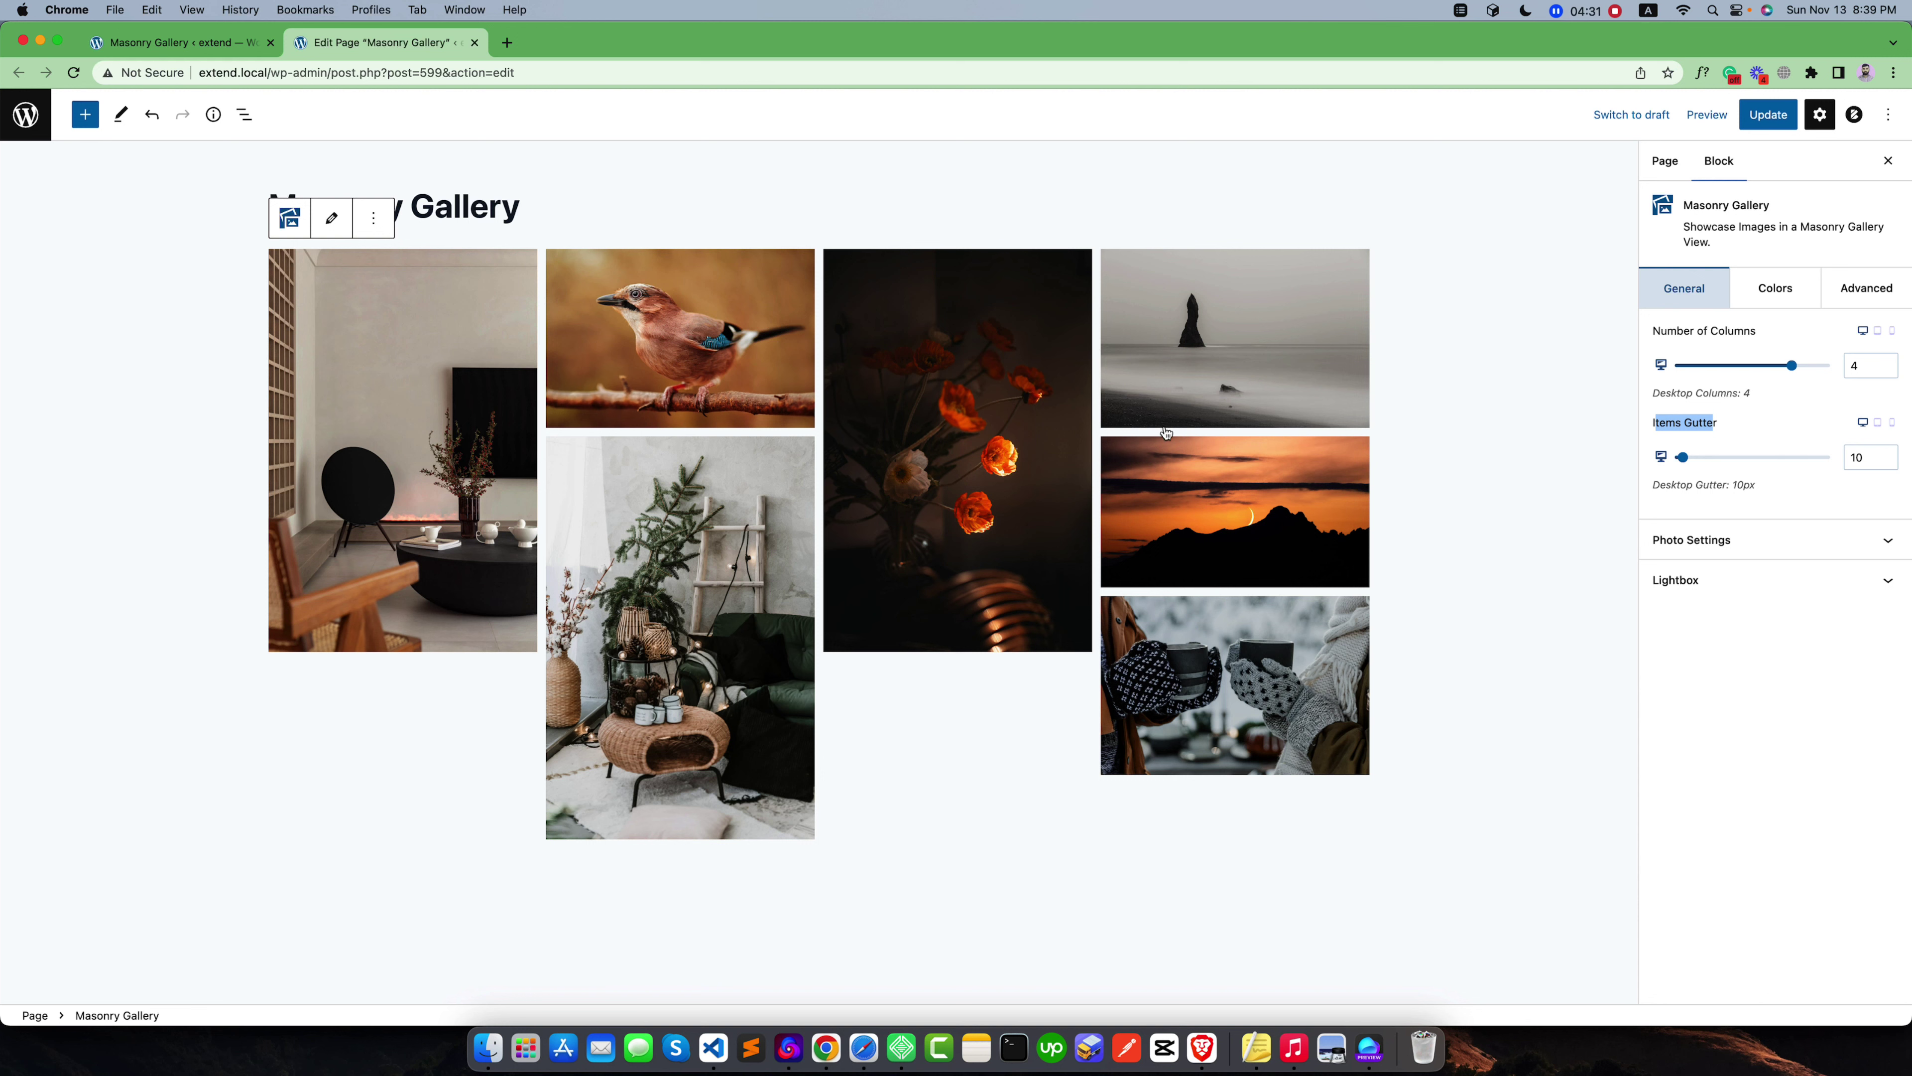
click(1723, 445)
drag(1687, 461, 1649, 467)
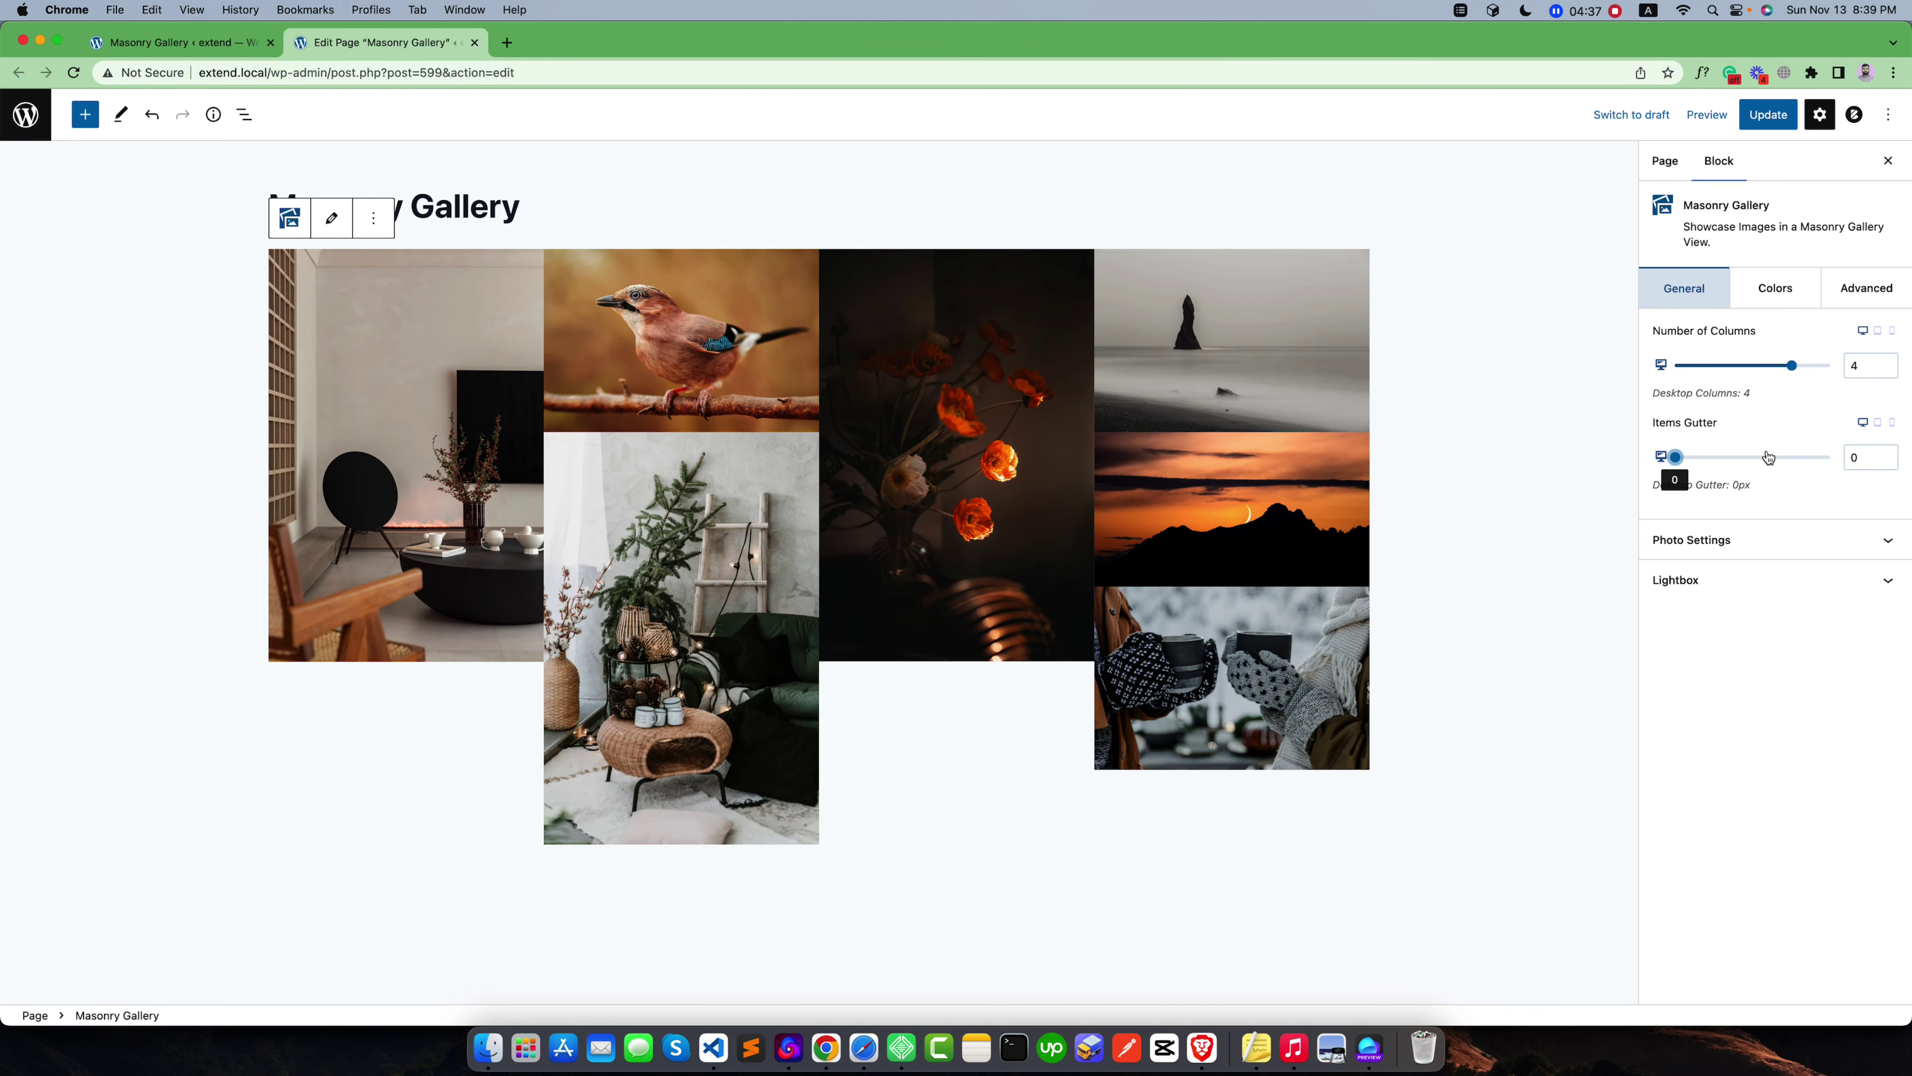
Enter 5 as the desktop Items Gutter value
key(Tab)
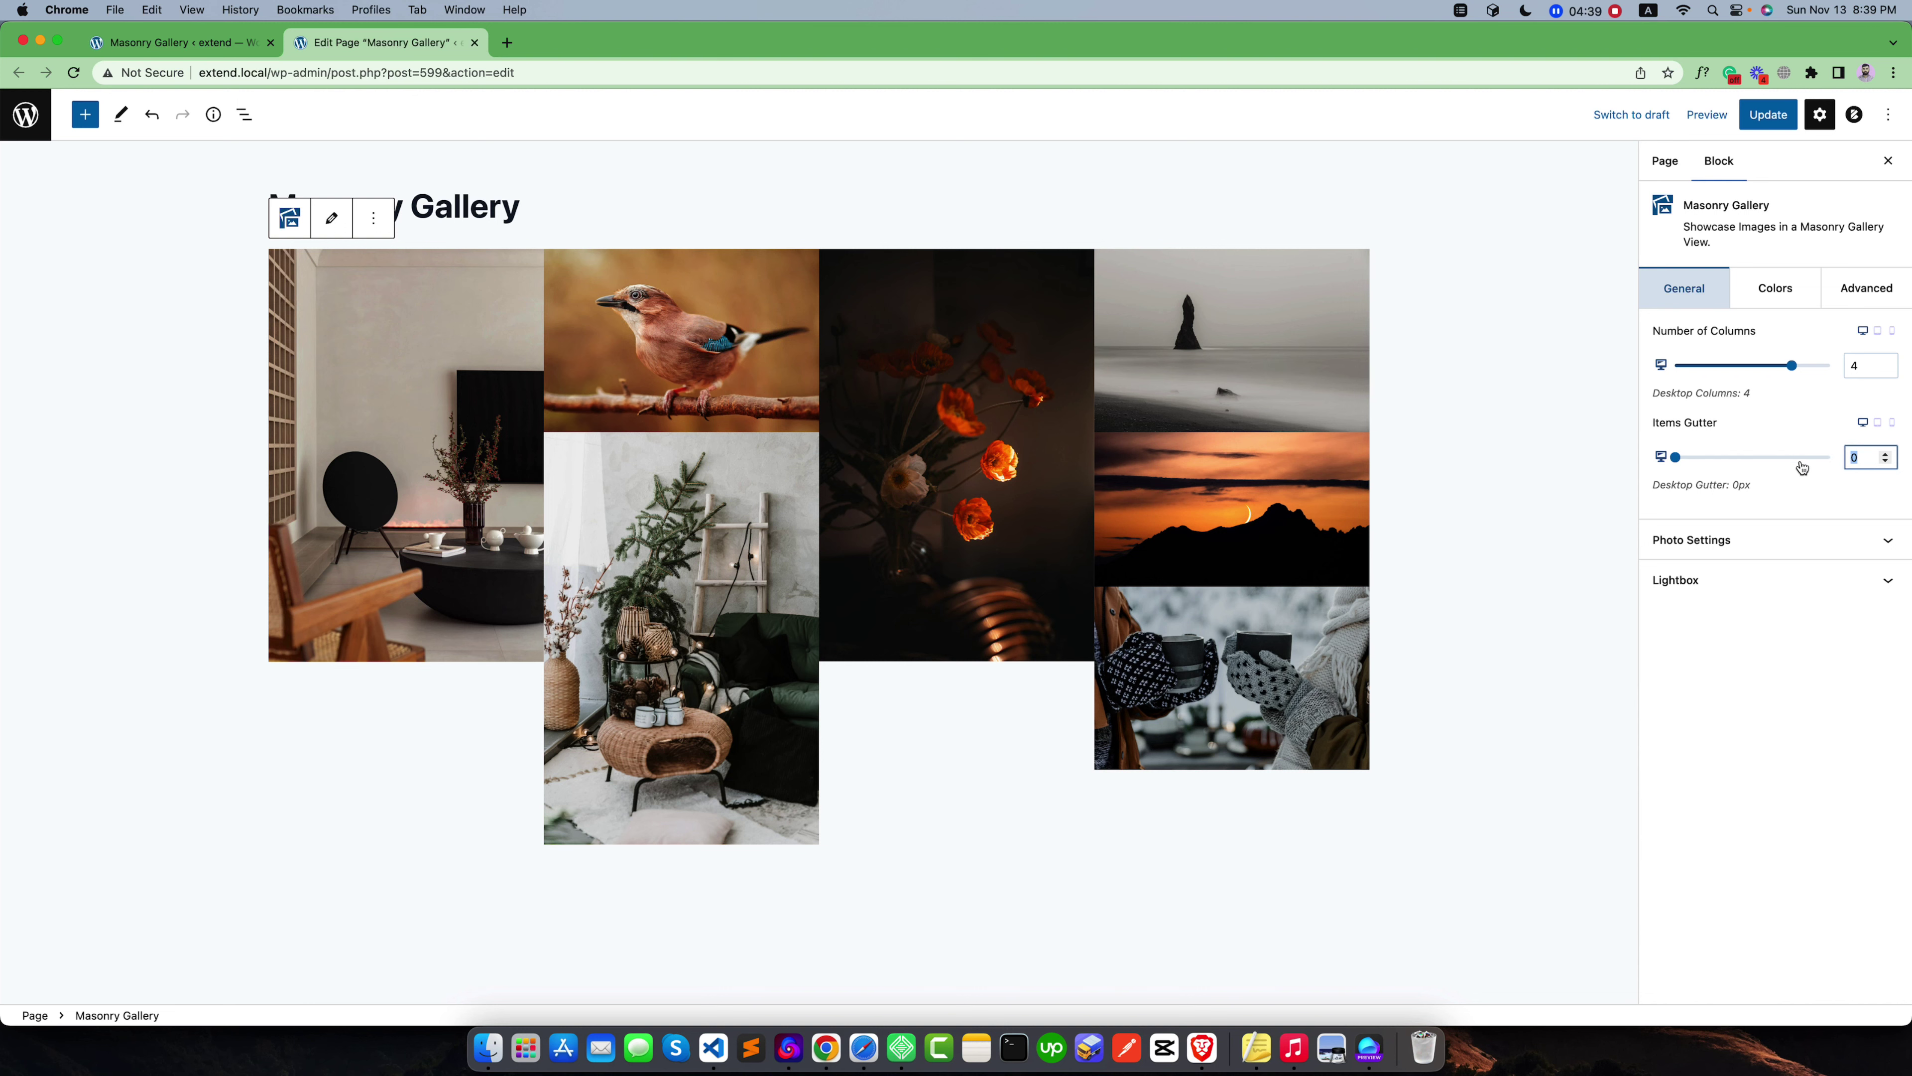
text(5)
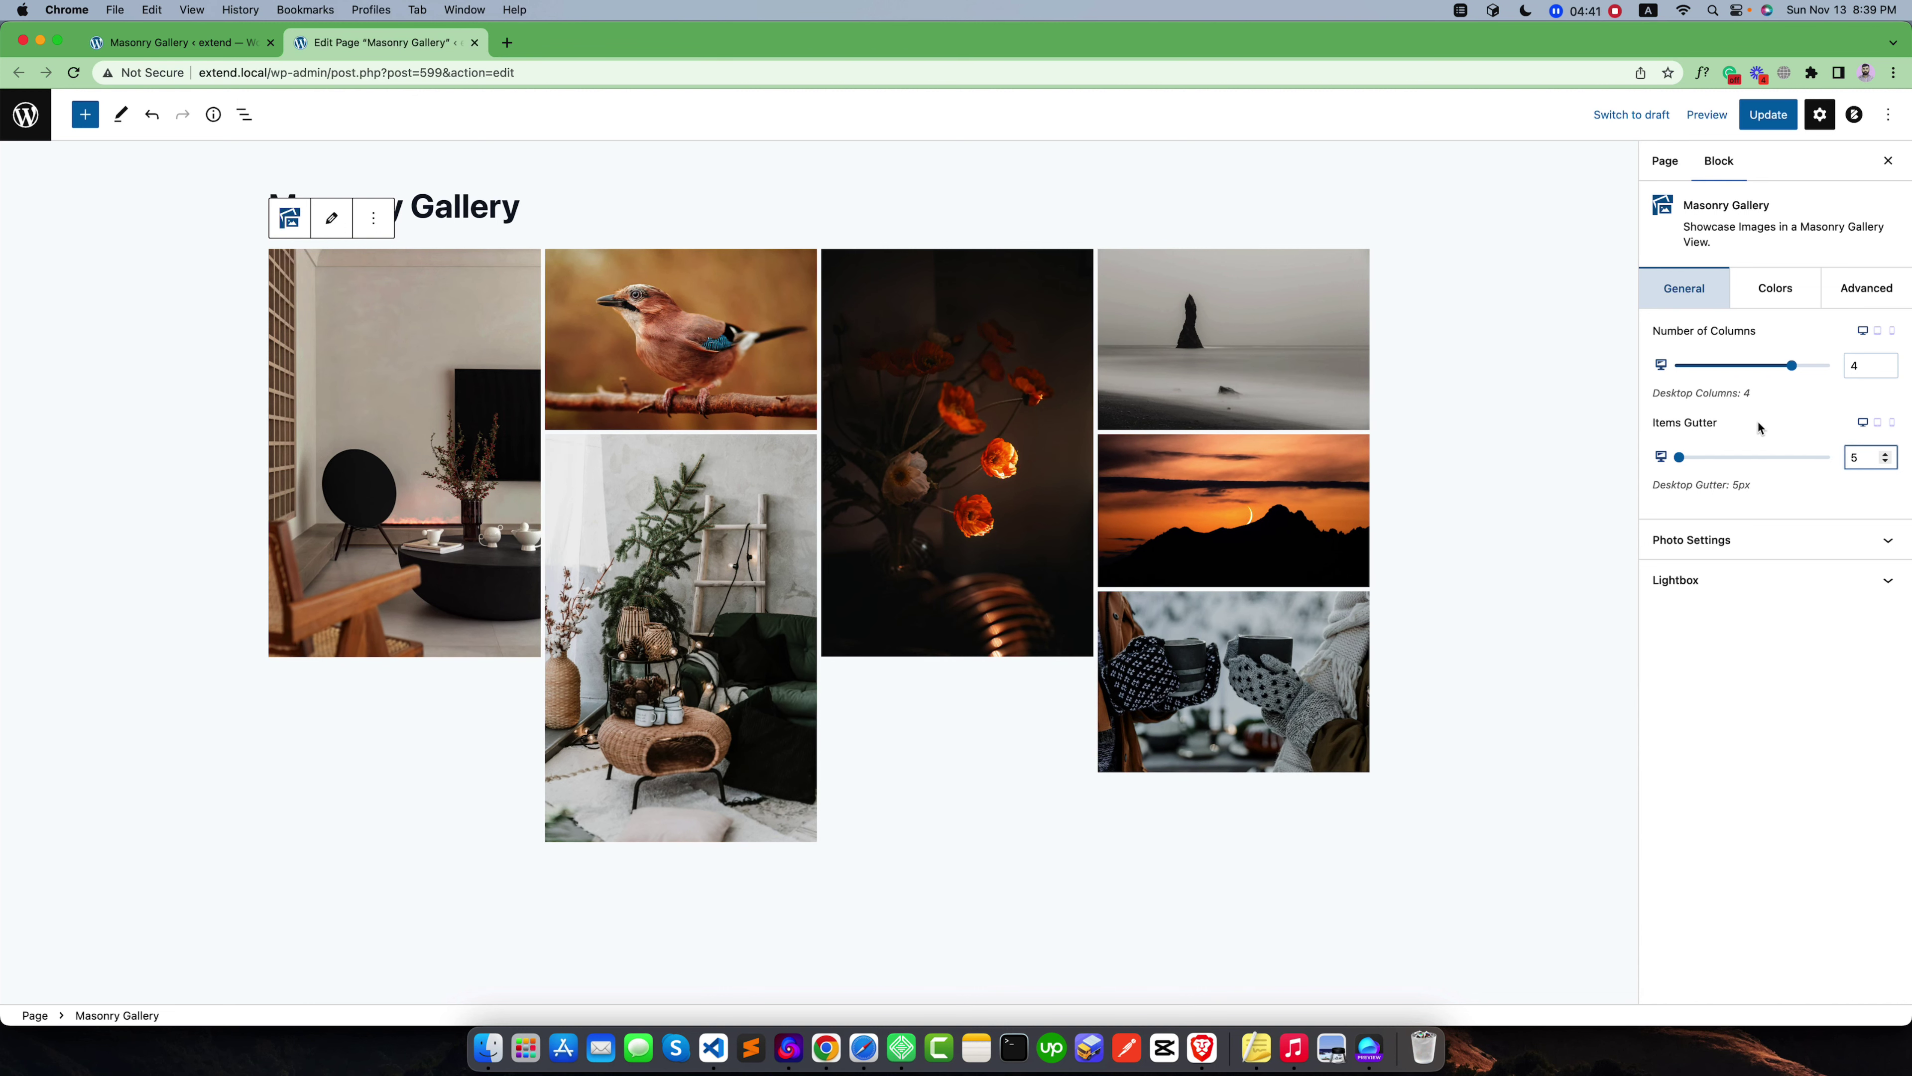
click(1759, 428)
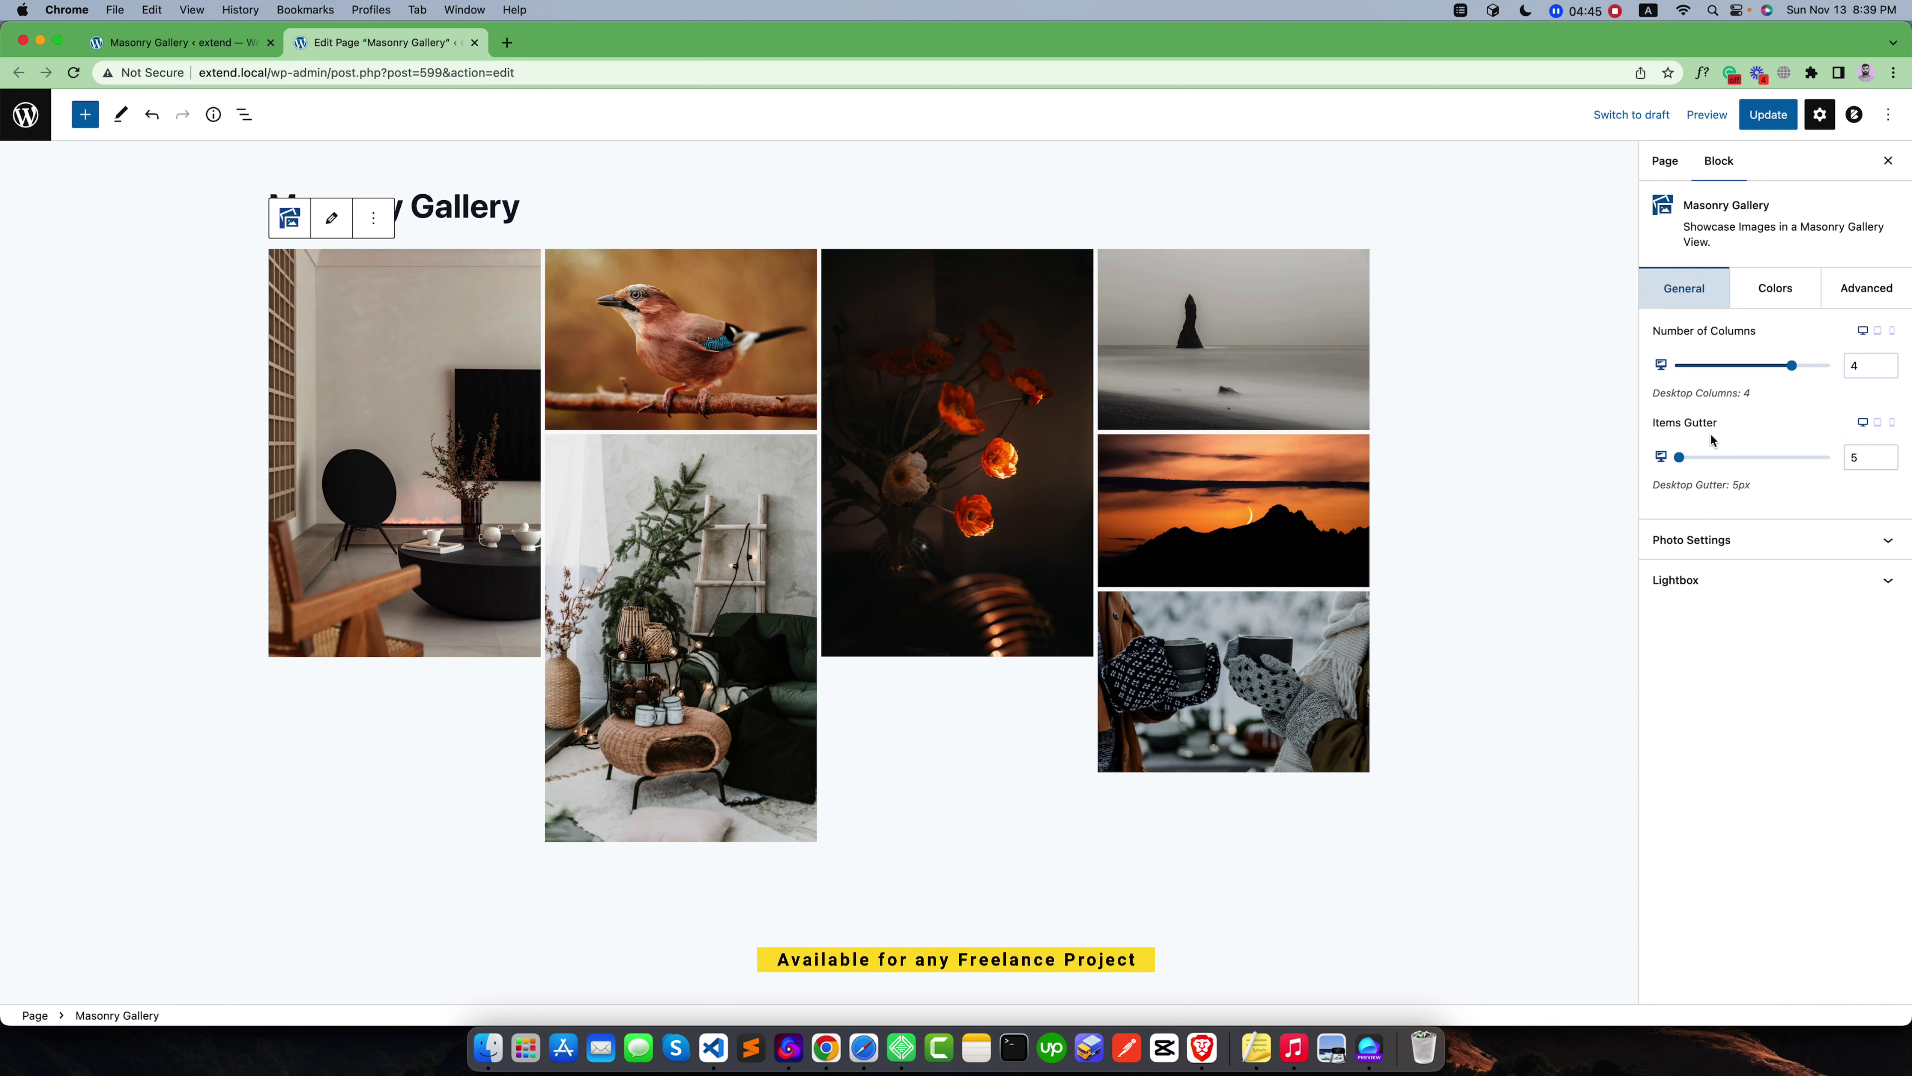
Set the tablet Items Gutter to 5 and check the mobile gutter setting
click(1878, 426)
click(1854, 456)
text(5)
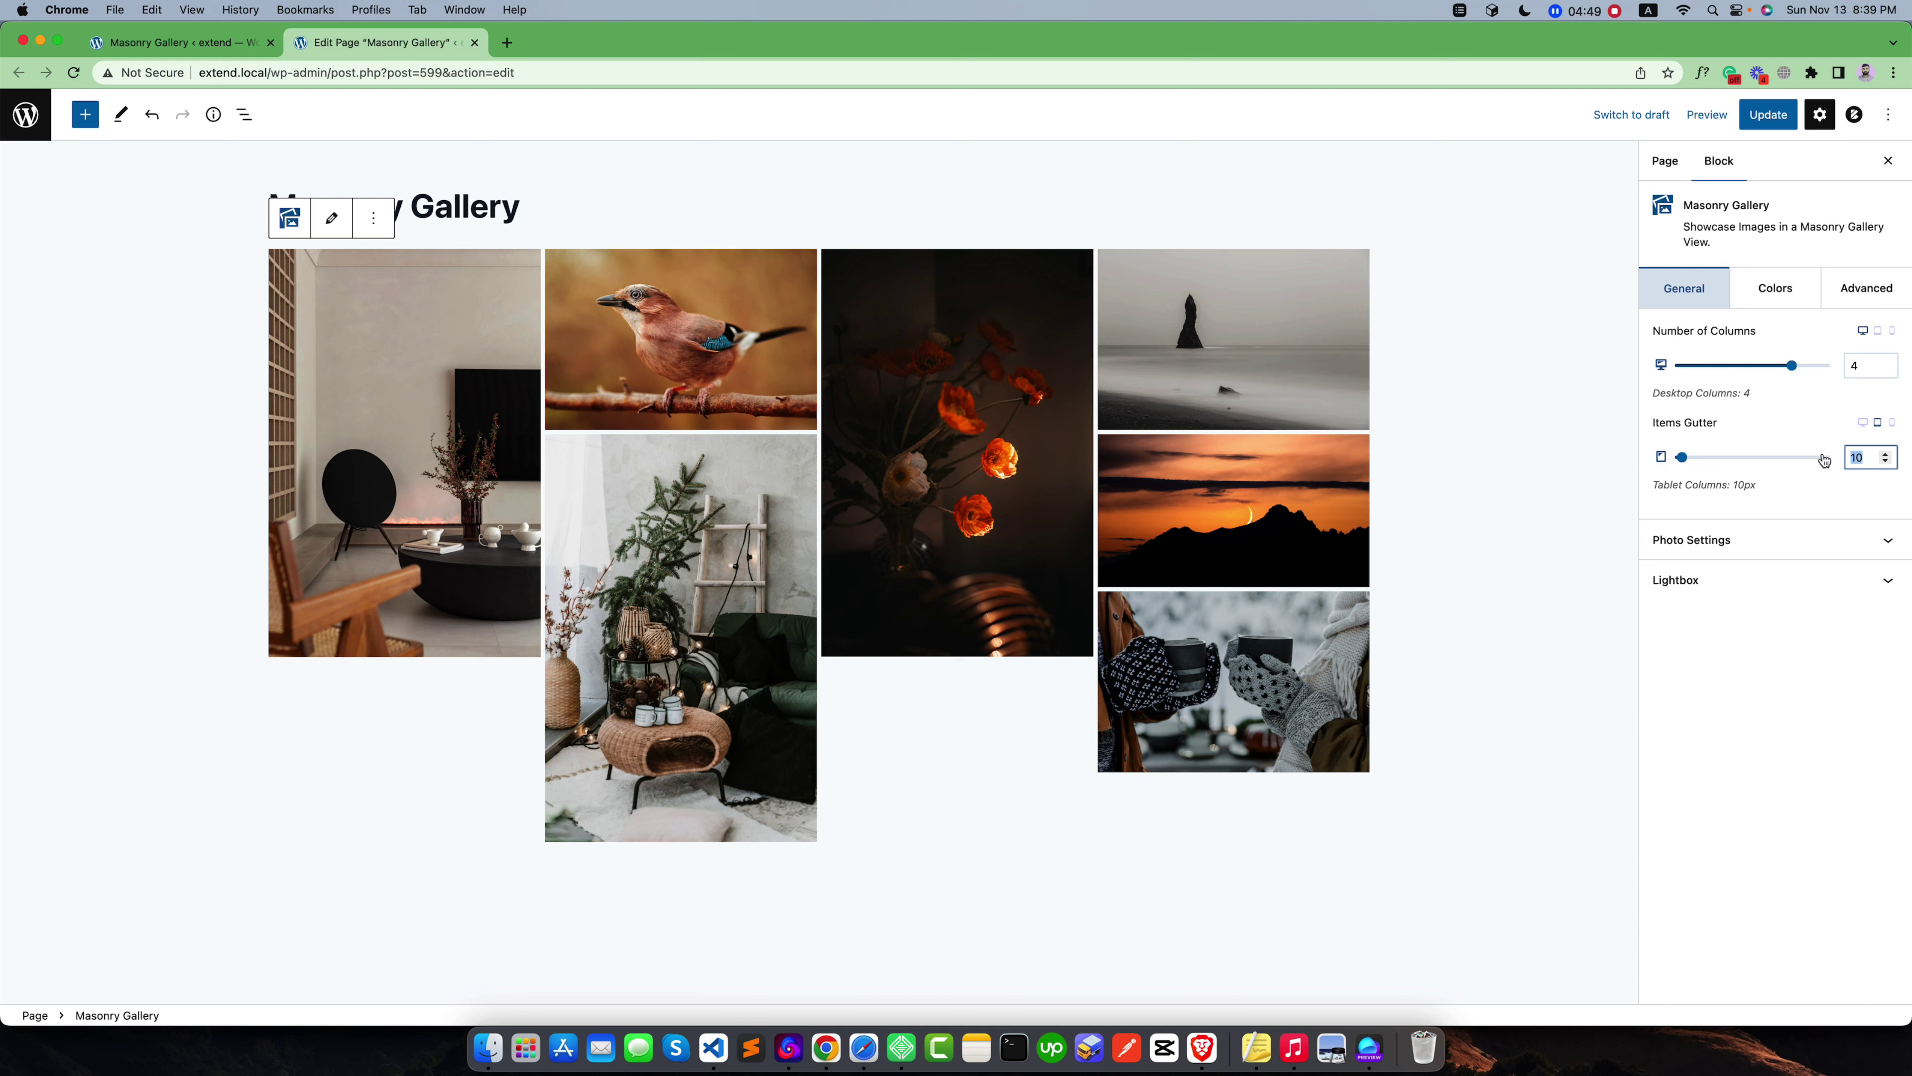
click(1894, 426)
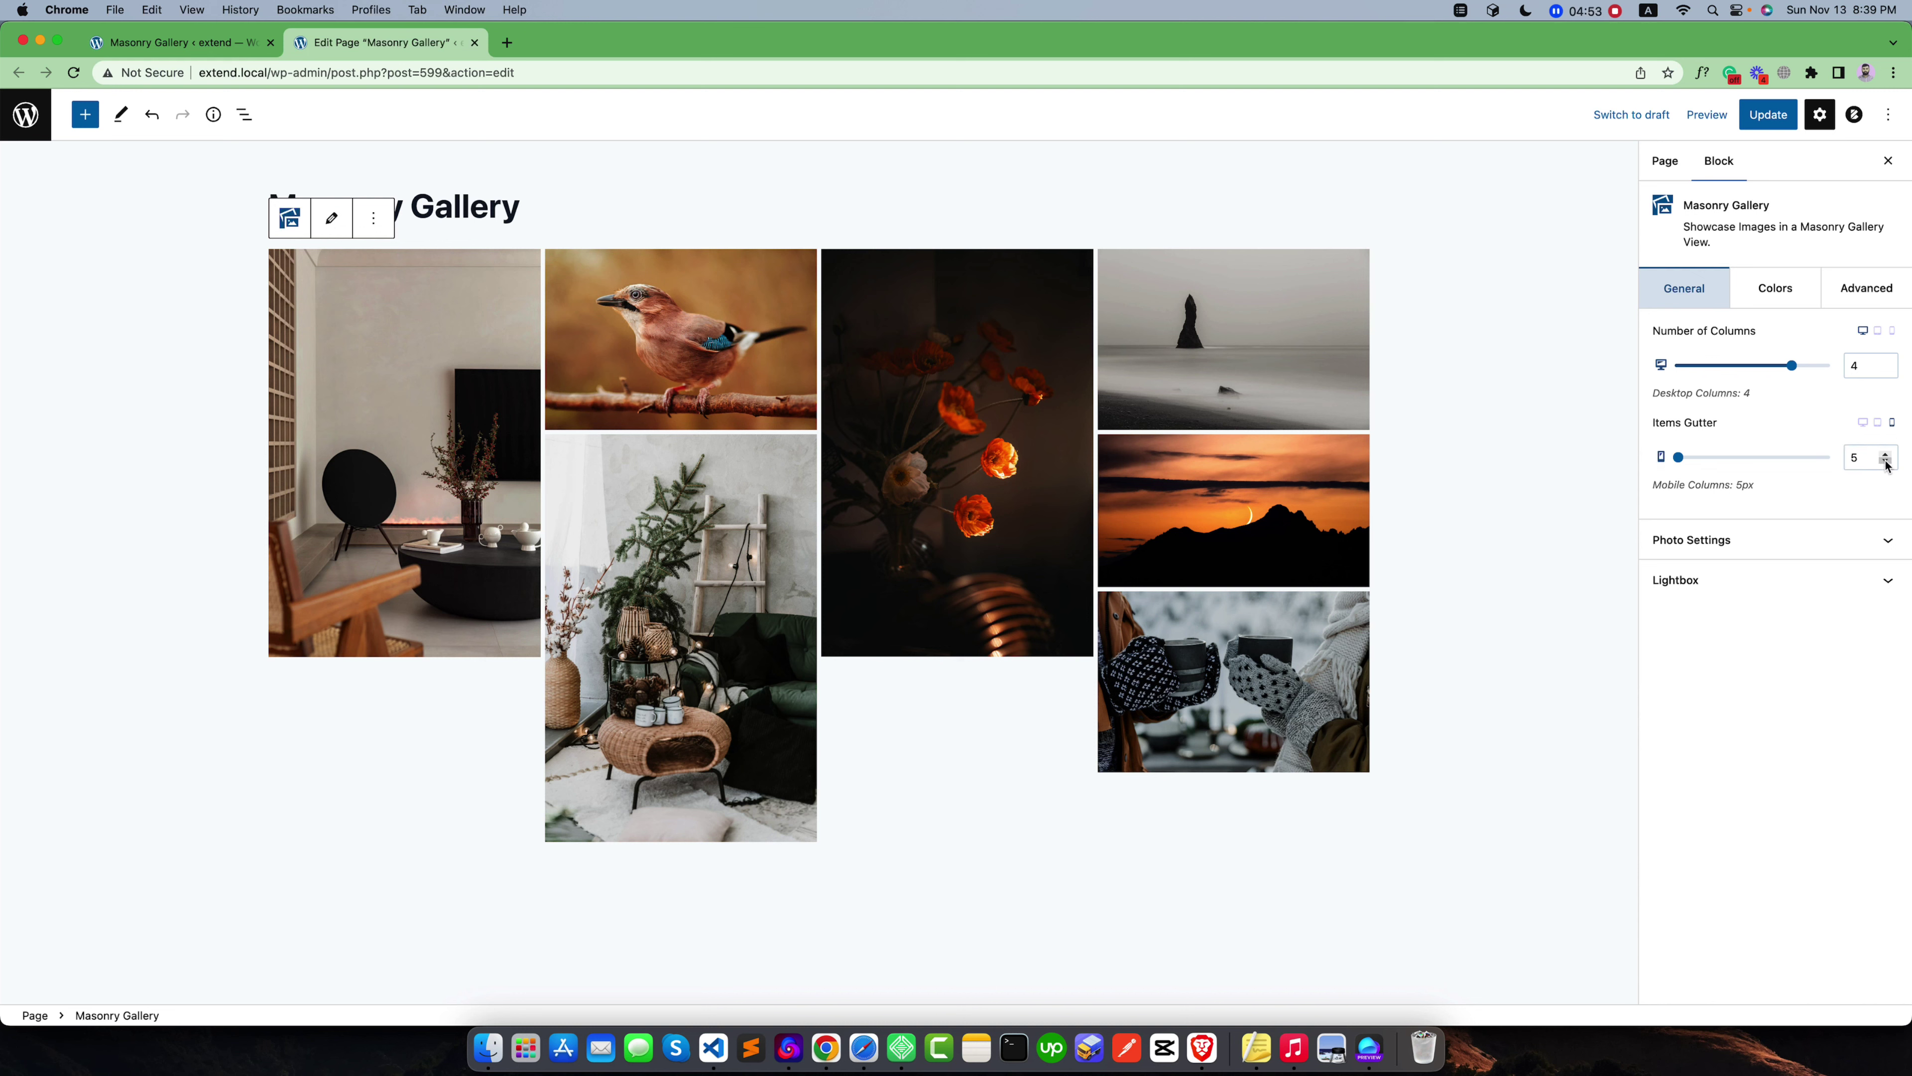
click(1861, 425)
click(1673, 543)
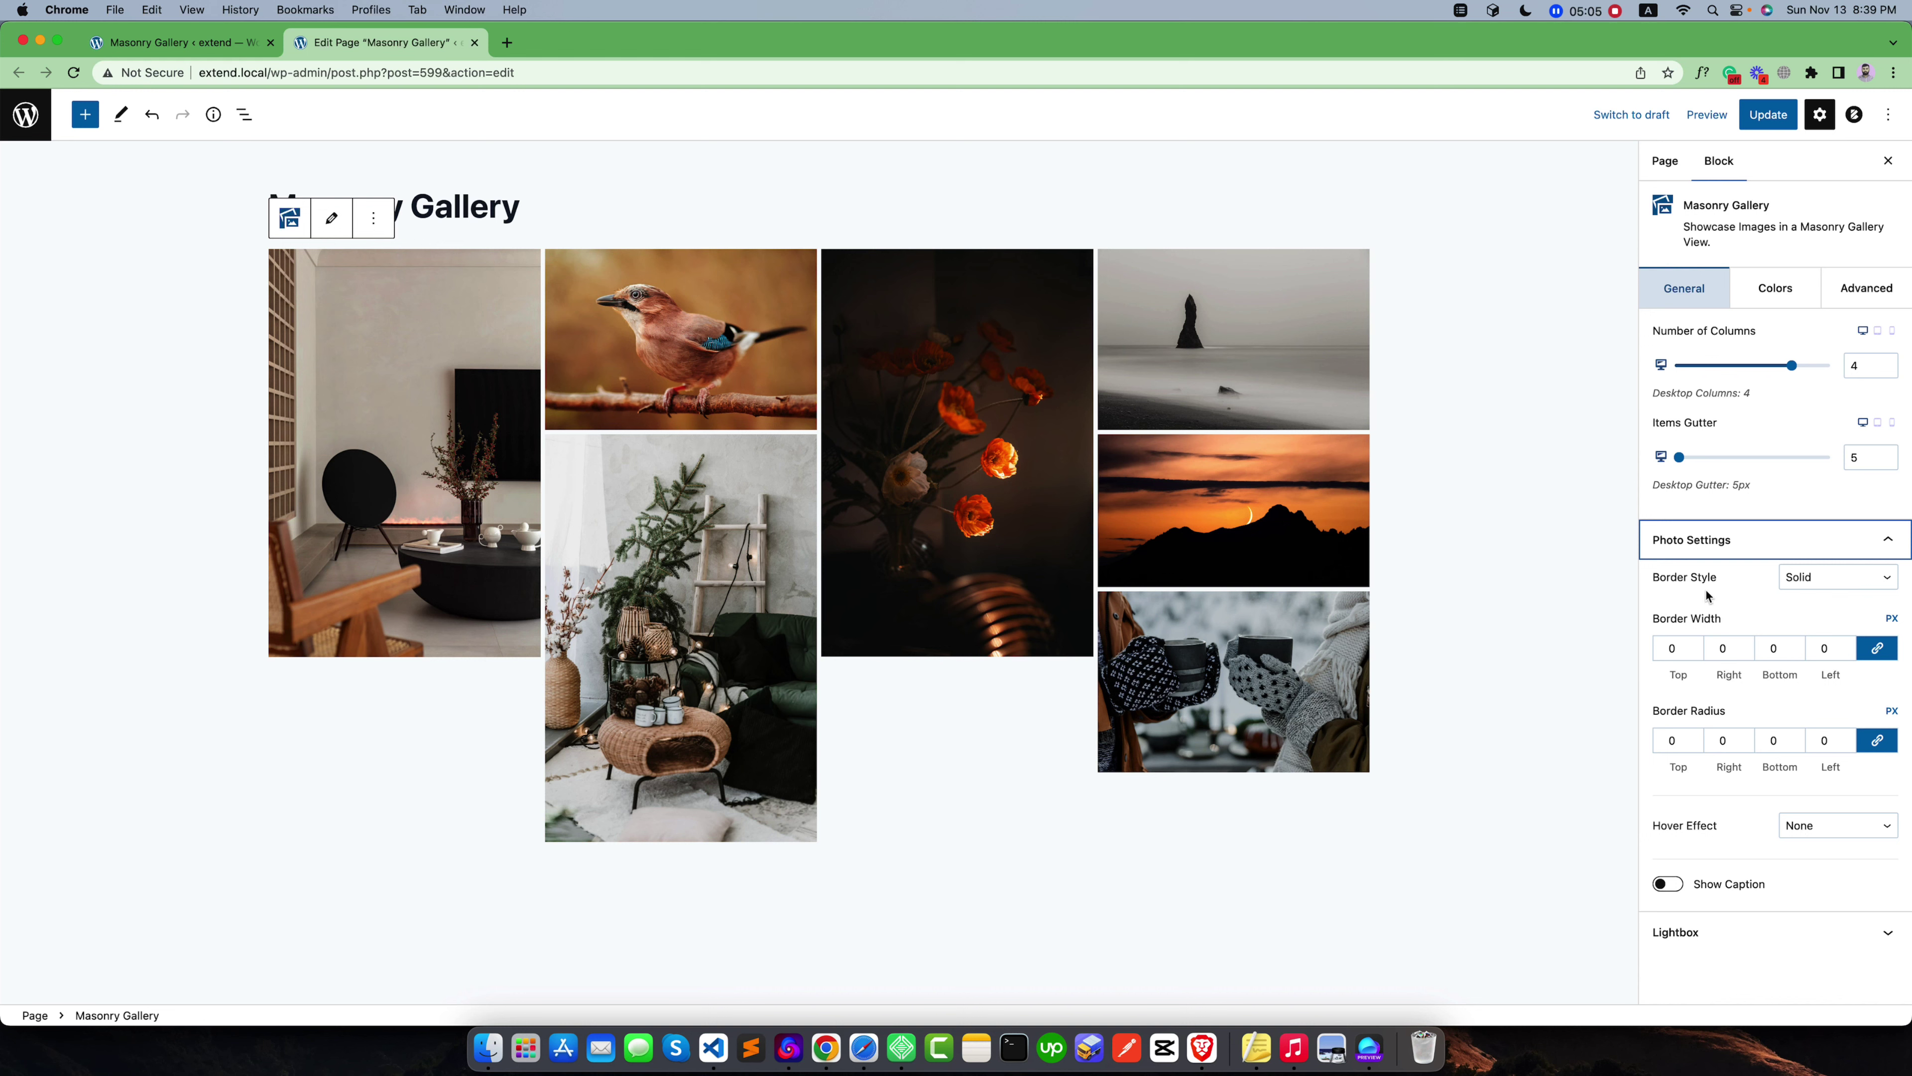
Try a 1px photo border in Solid, Dotted and Dashed styles, ending back on Solid
click(1810, 579)
click(1810, 578)
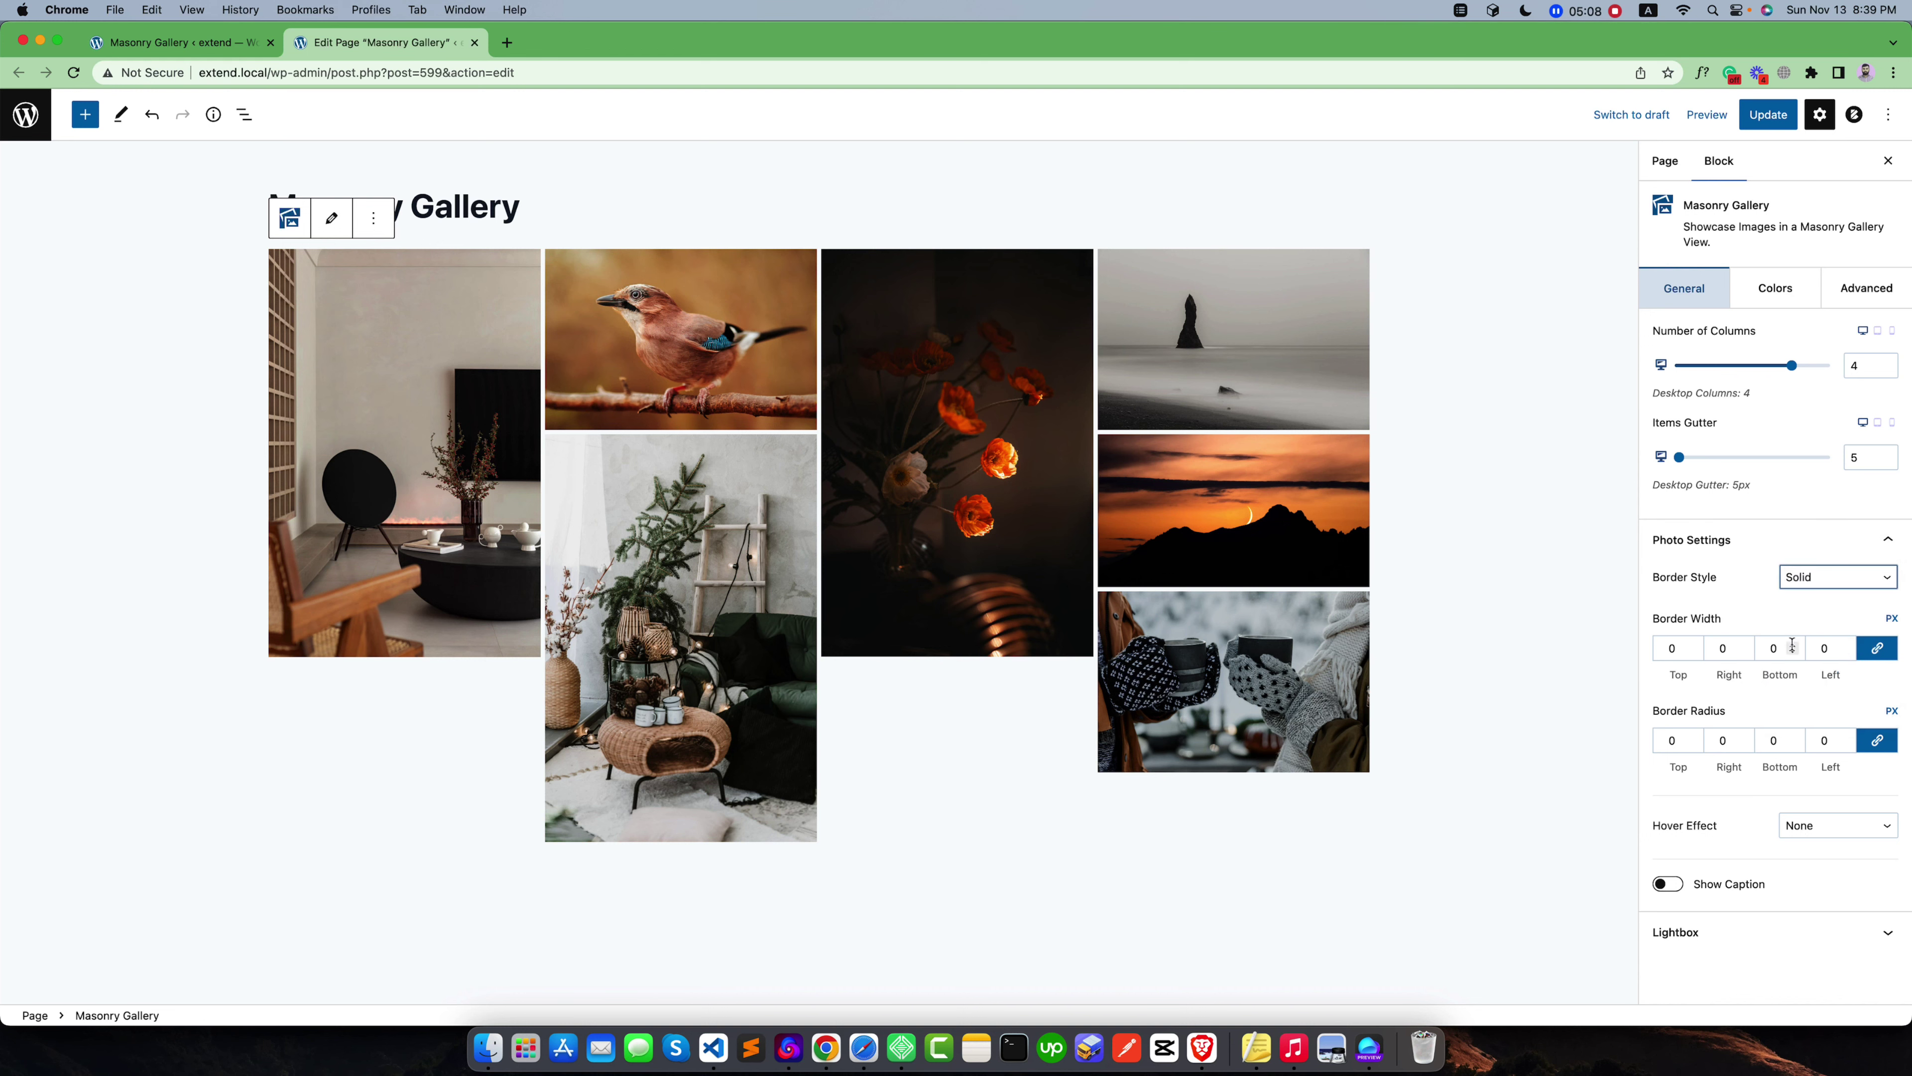
click(1843, 645)
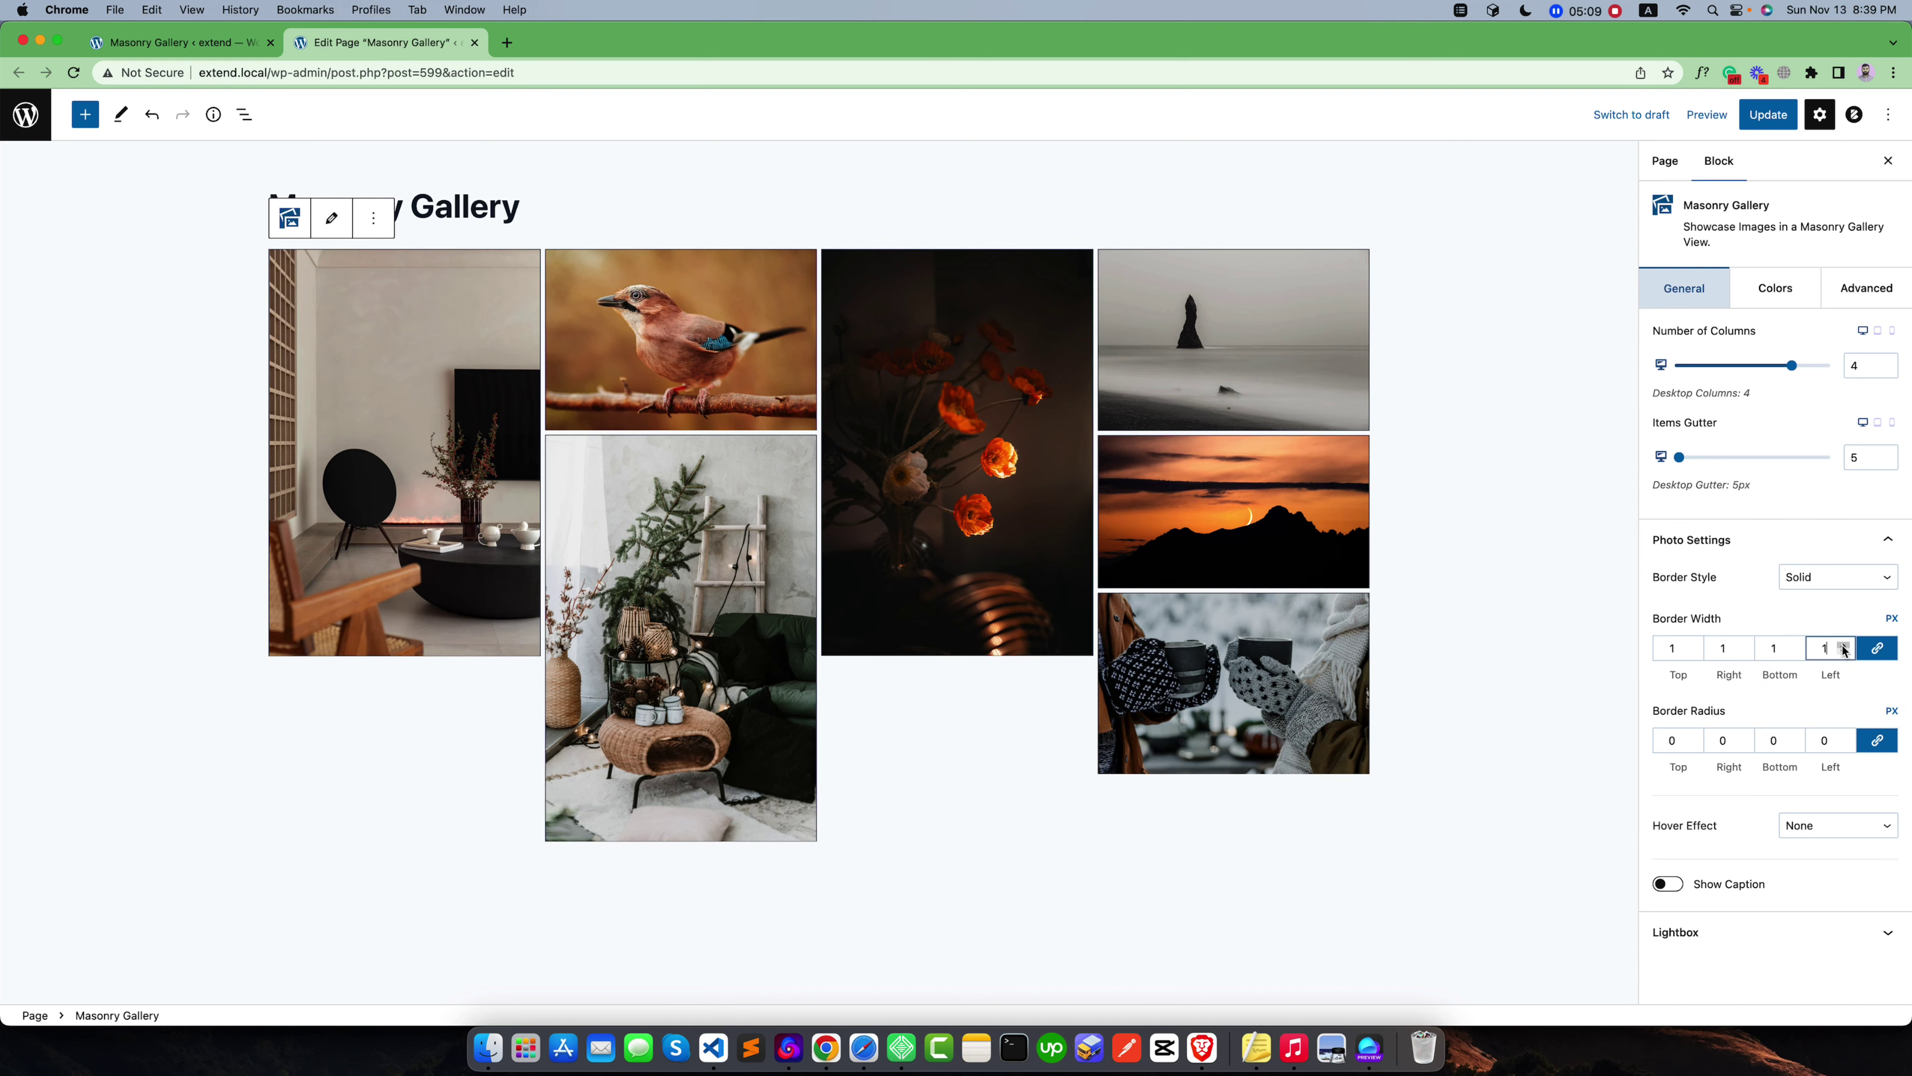
click(1800, 586)
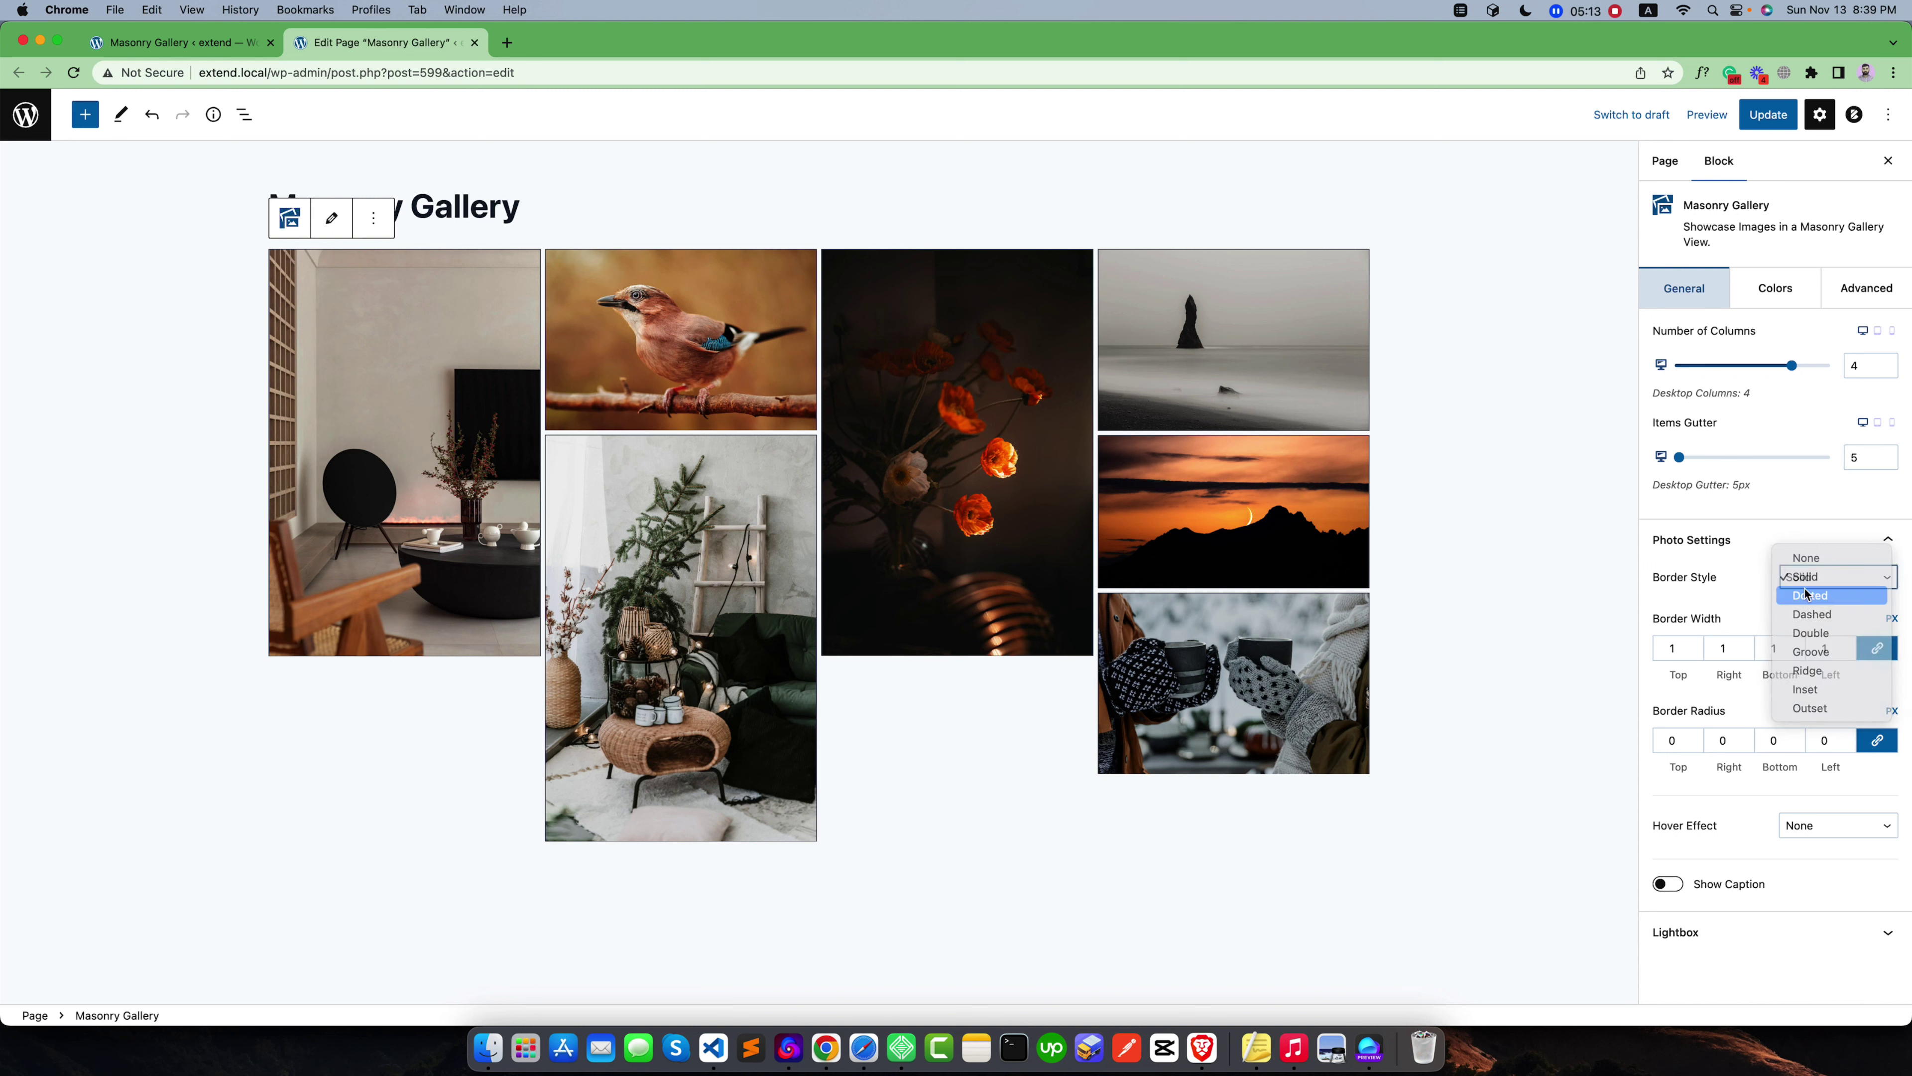
click(1806, 595)
click(1806, 584)
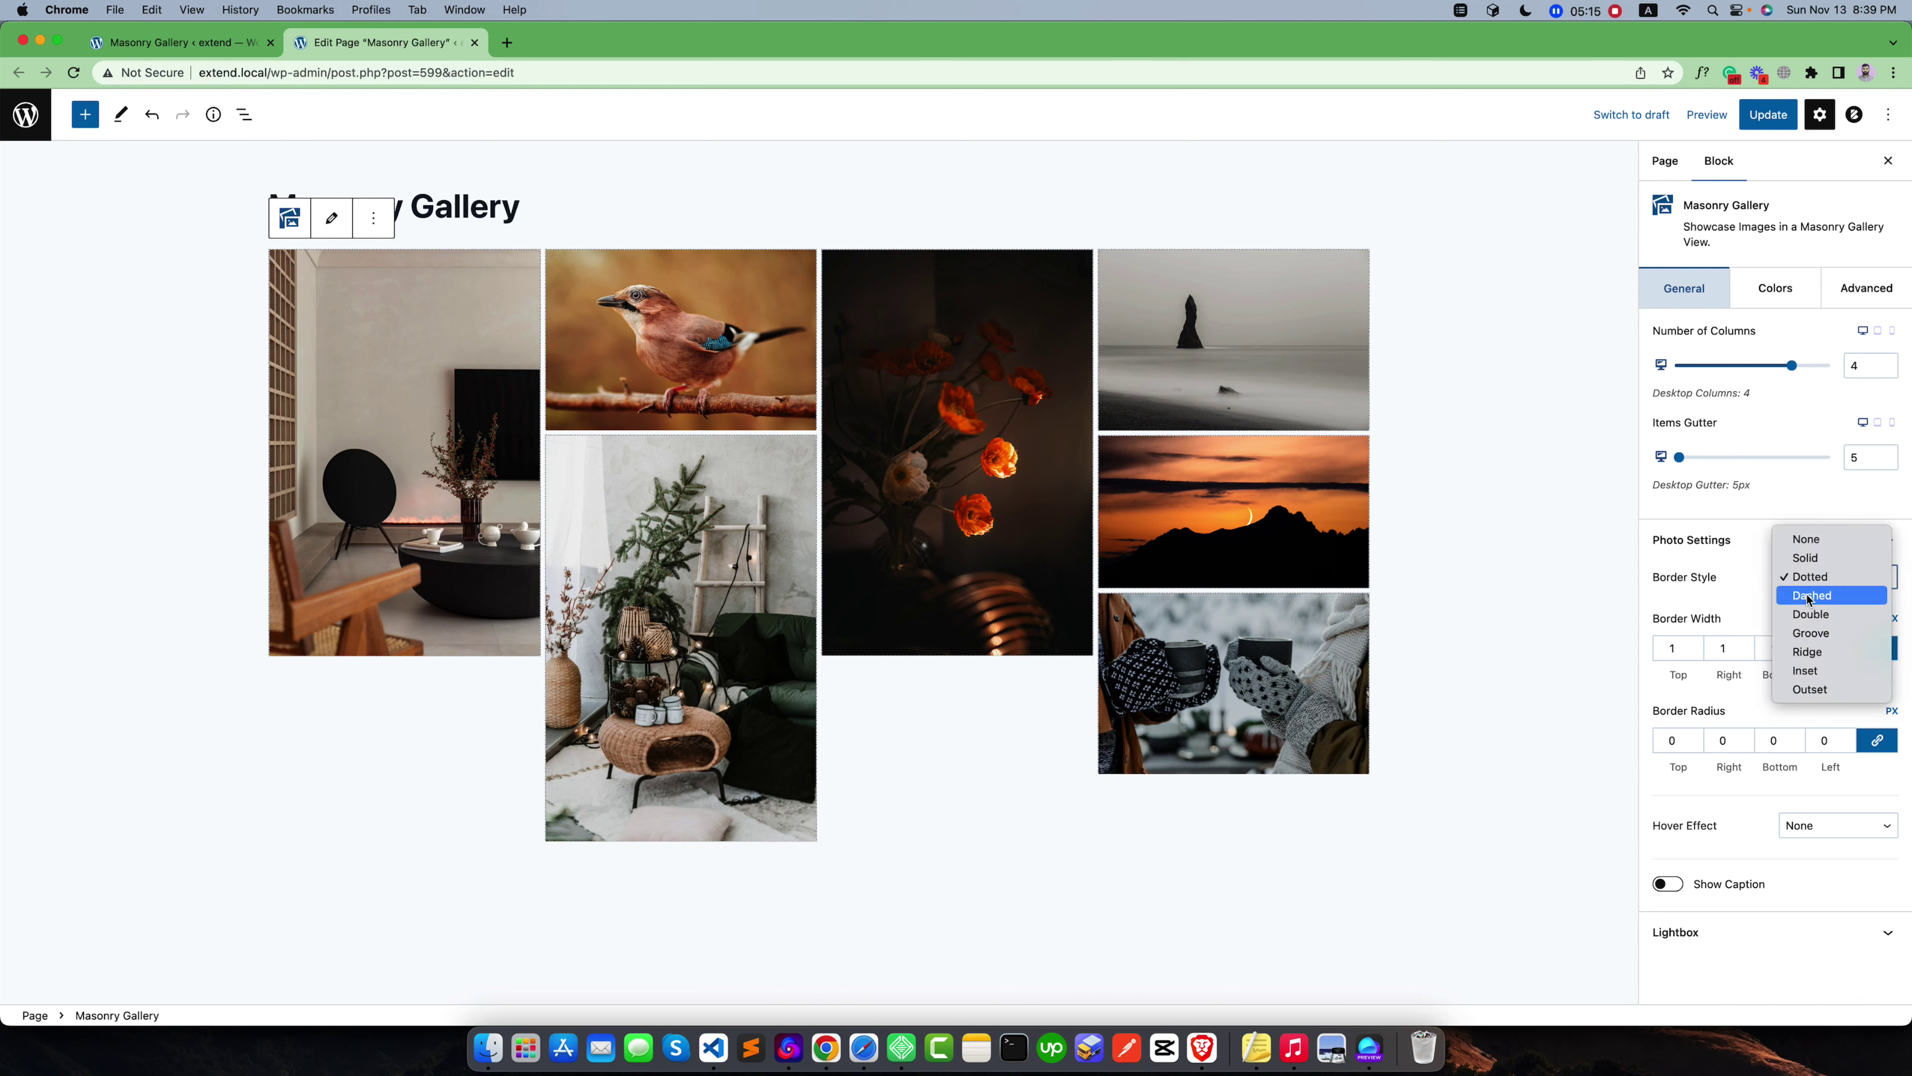
click(1805, 597)
click(1811, 584)
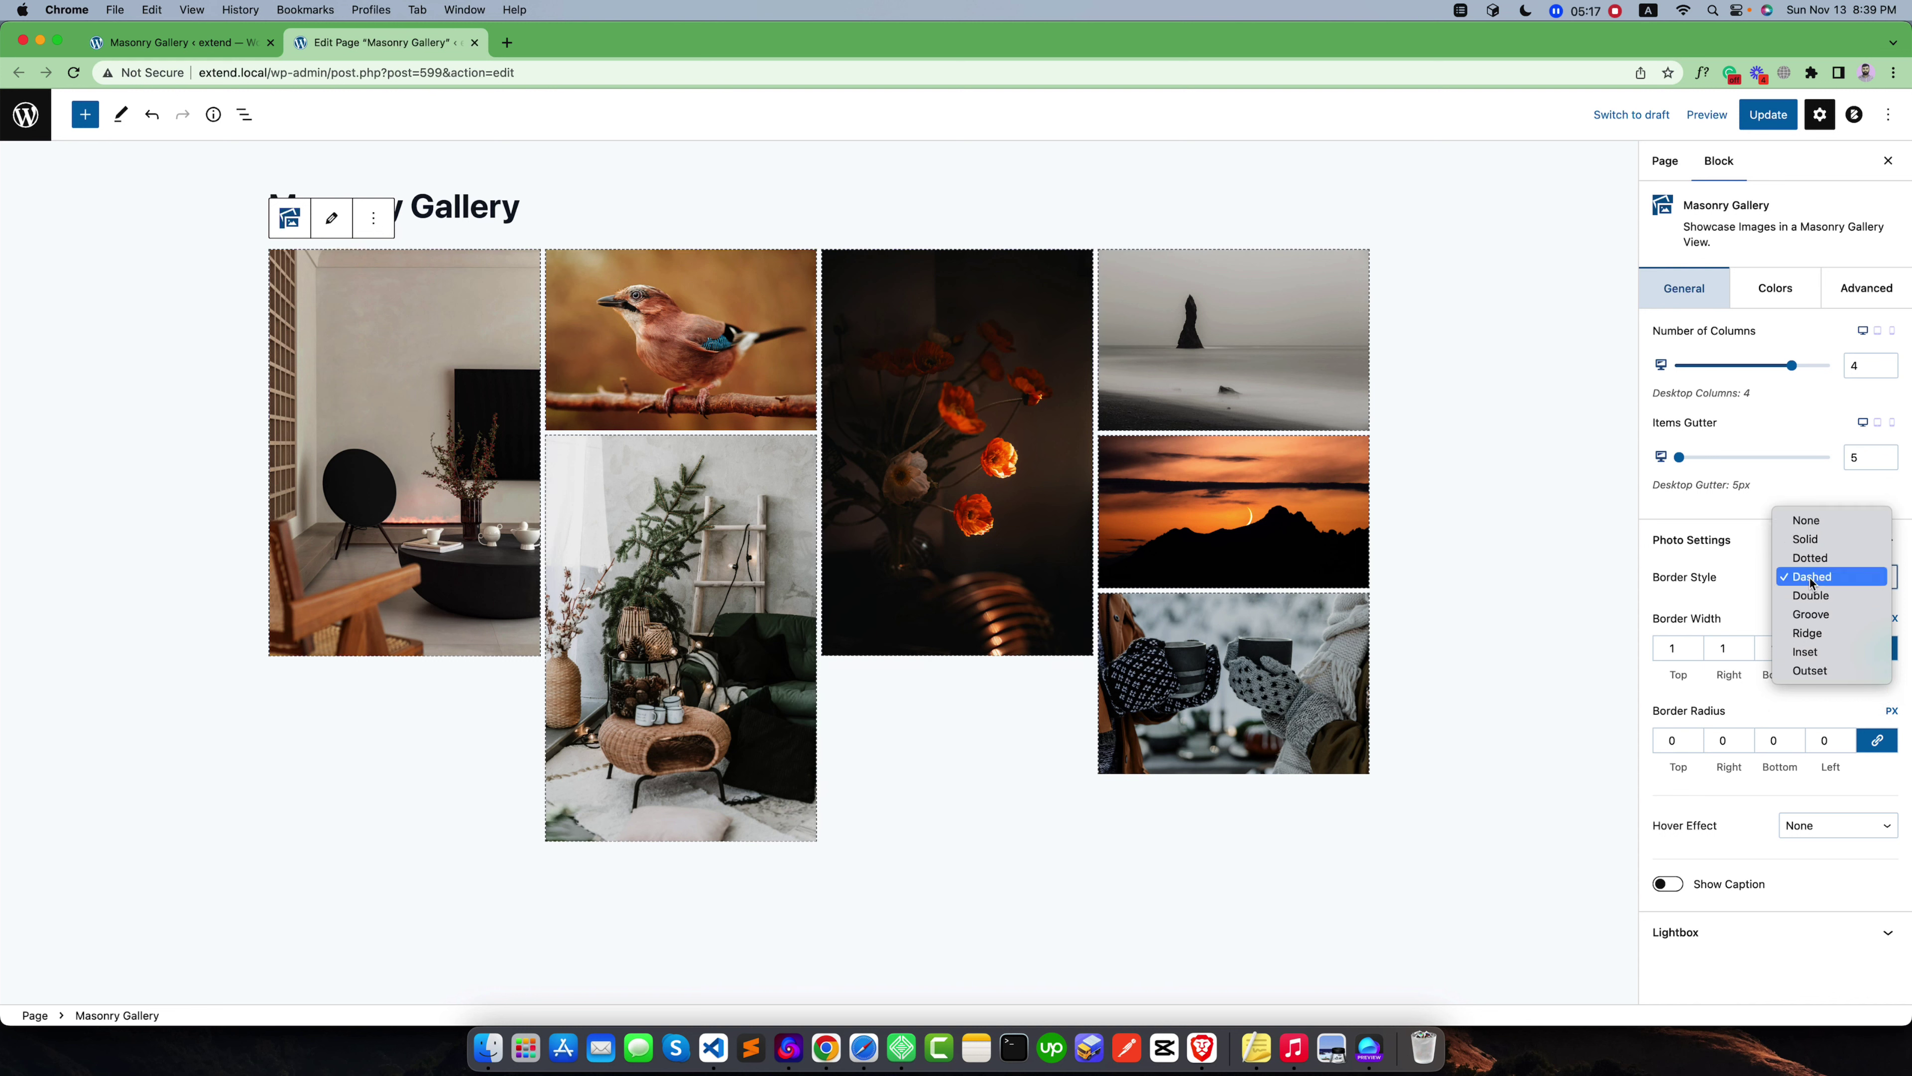
click(1808, 548)
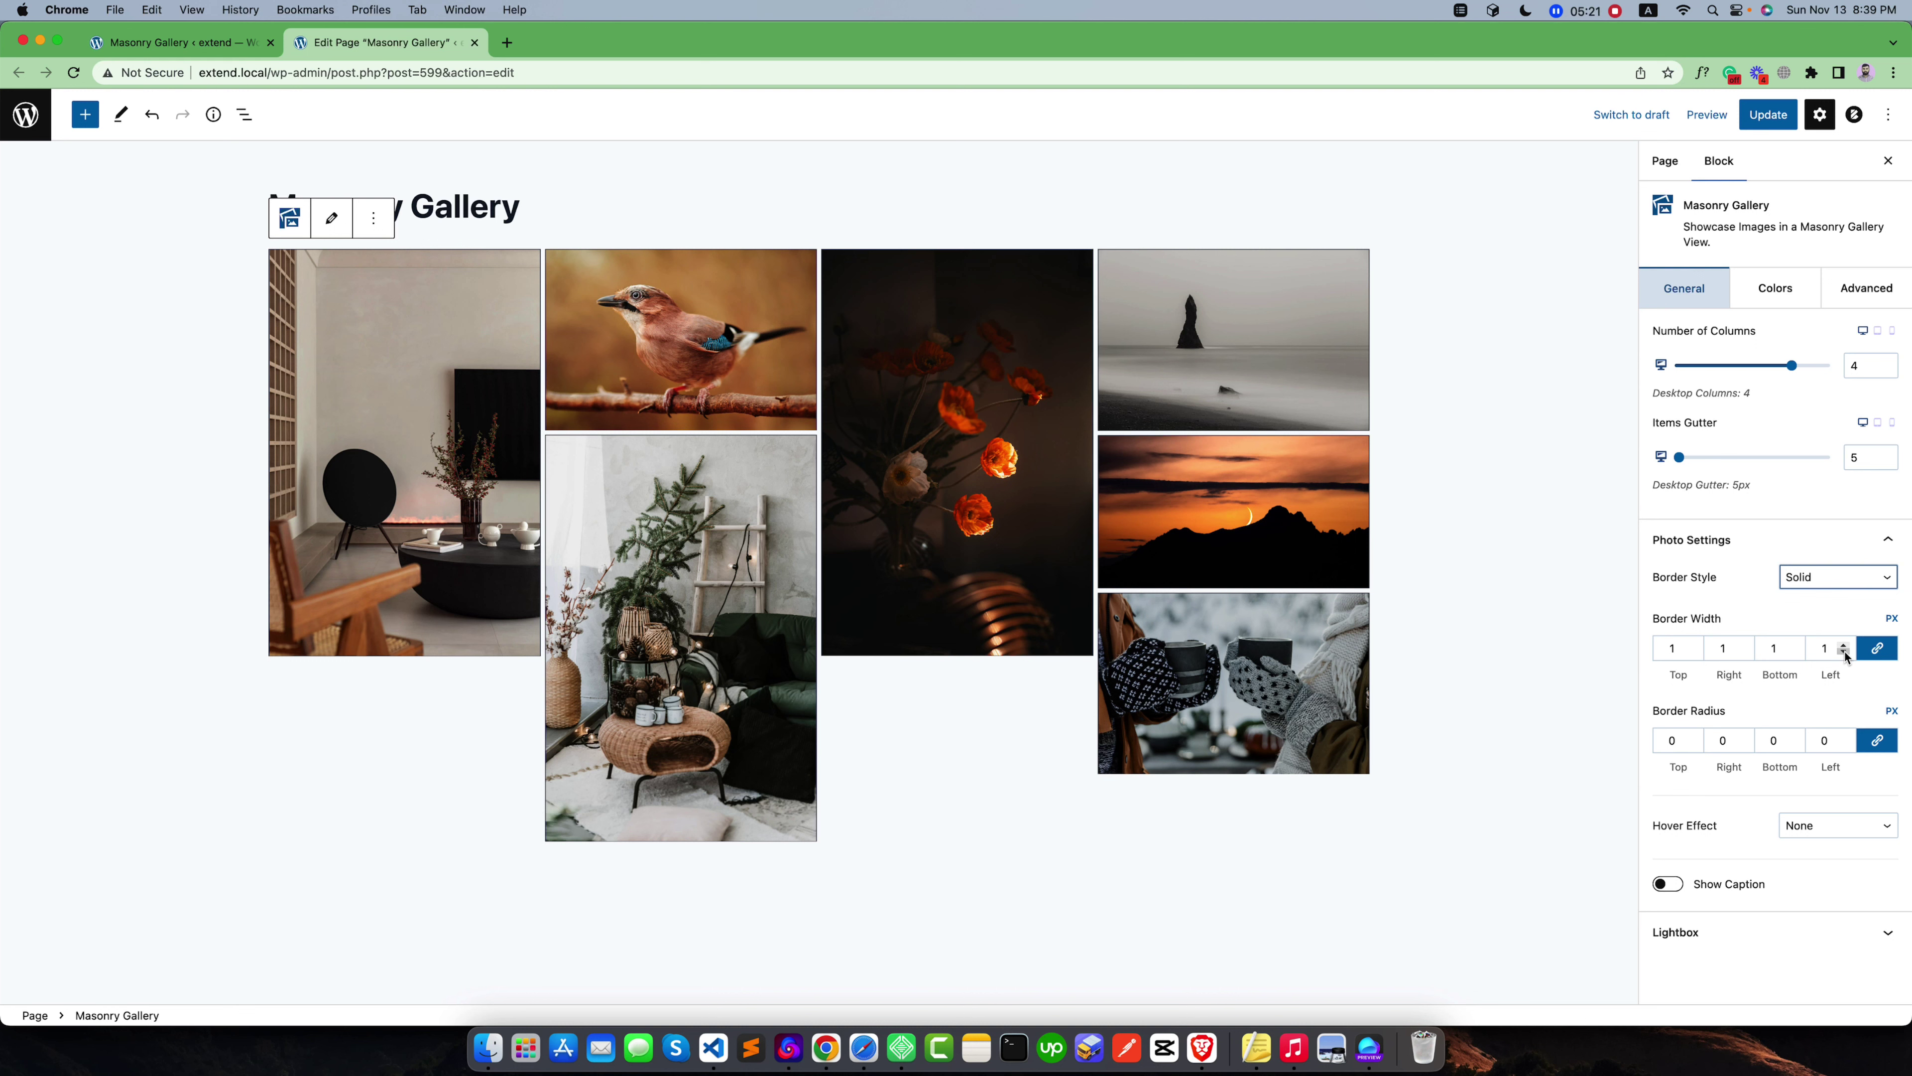
Remove the photo borders and set the linked border width to 0 on all sides
click(1815, 577)
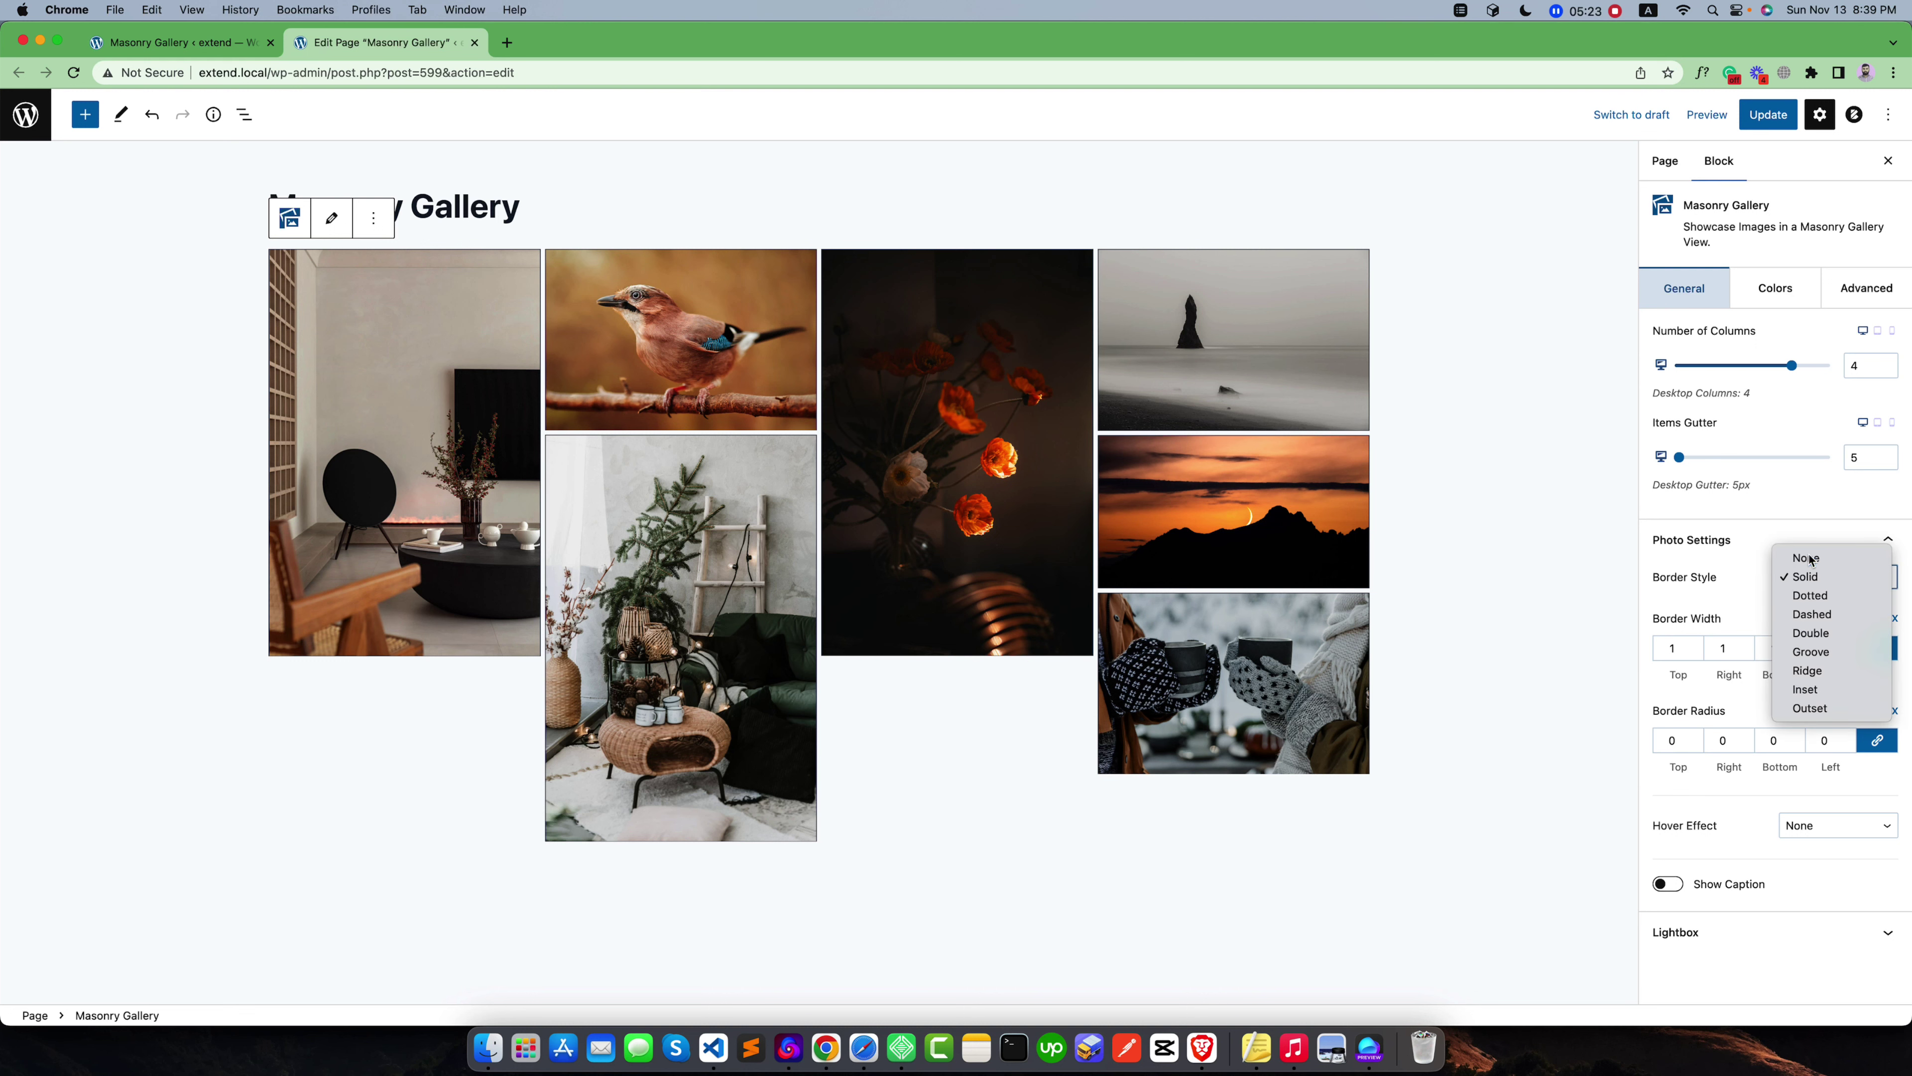
click(1809, 559)
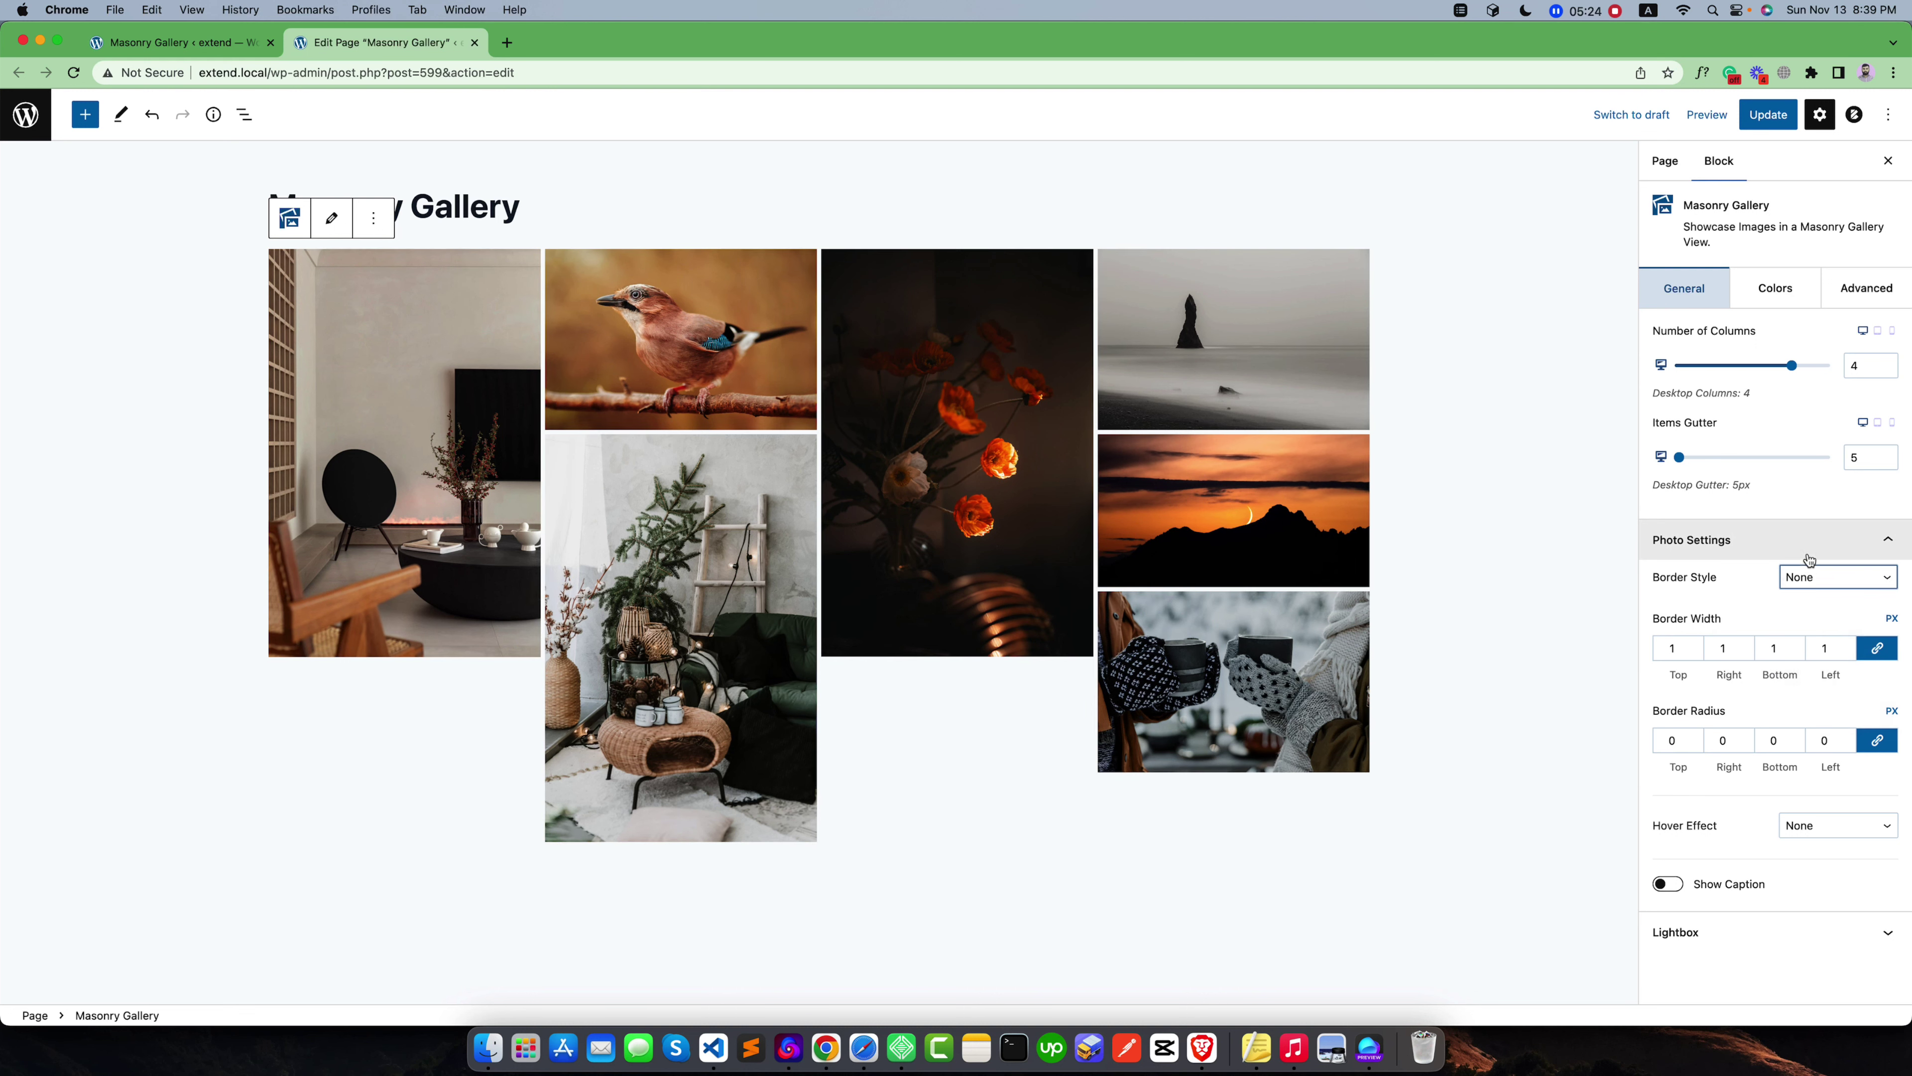
click(1846, 653)
Set the photo border radius to 5px on all four corners, keeping the values linked
click(1676, 710)
double_click(1829, 739)
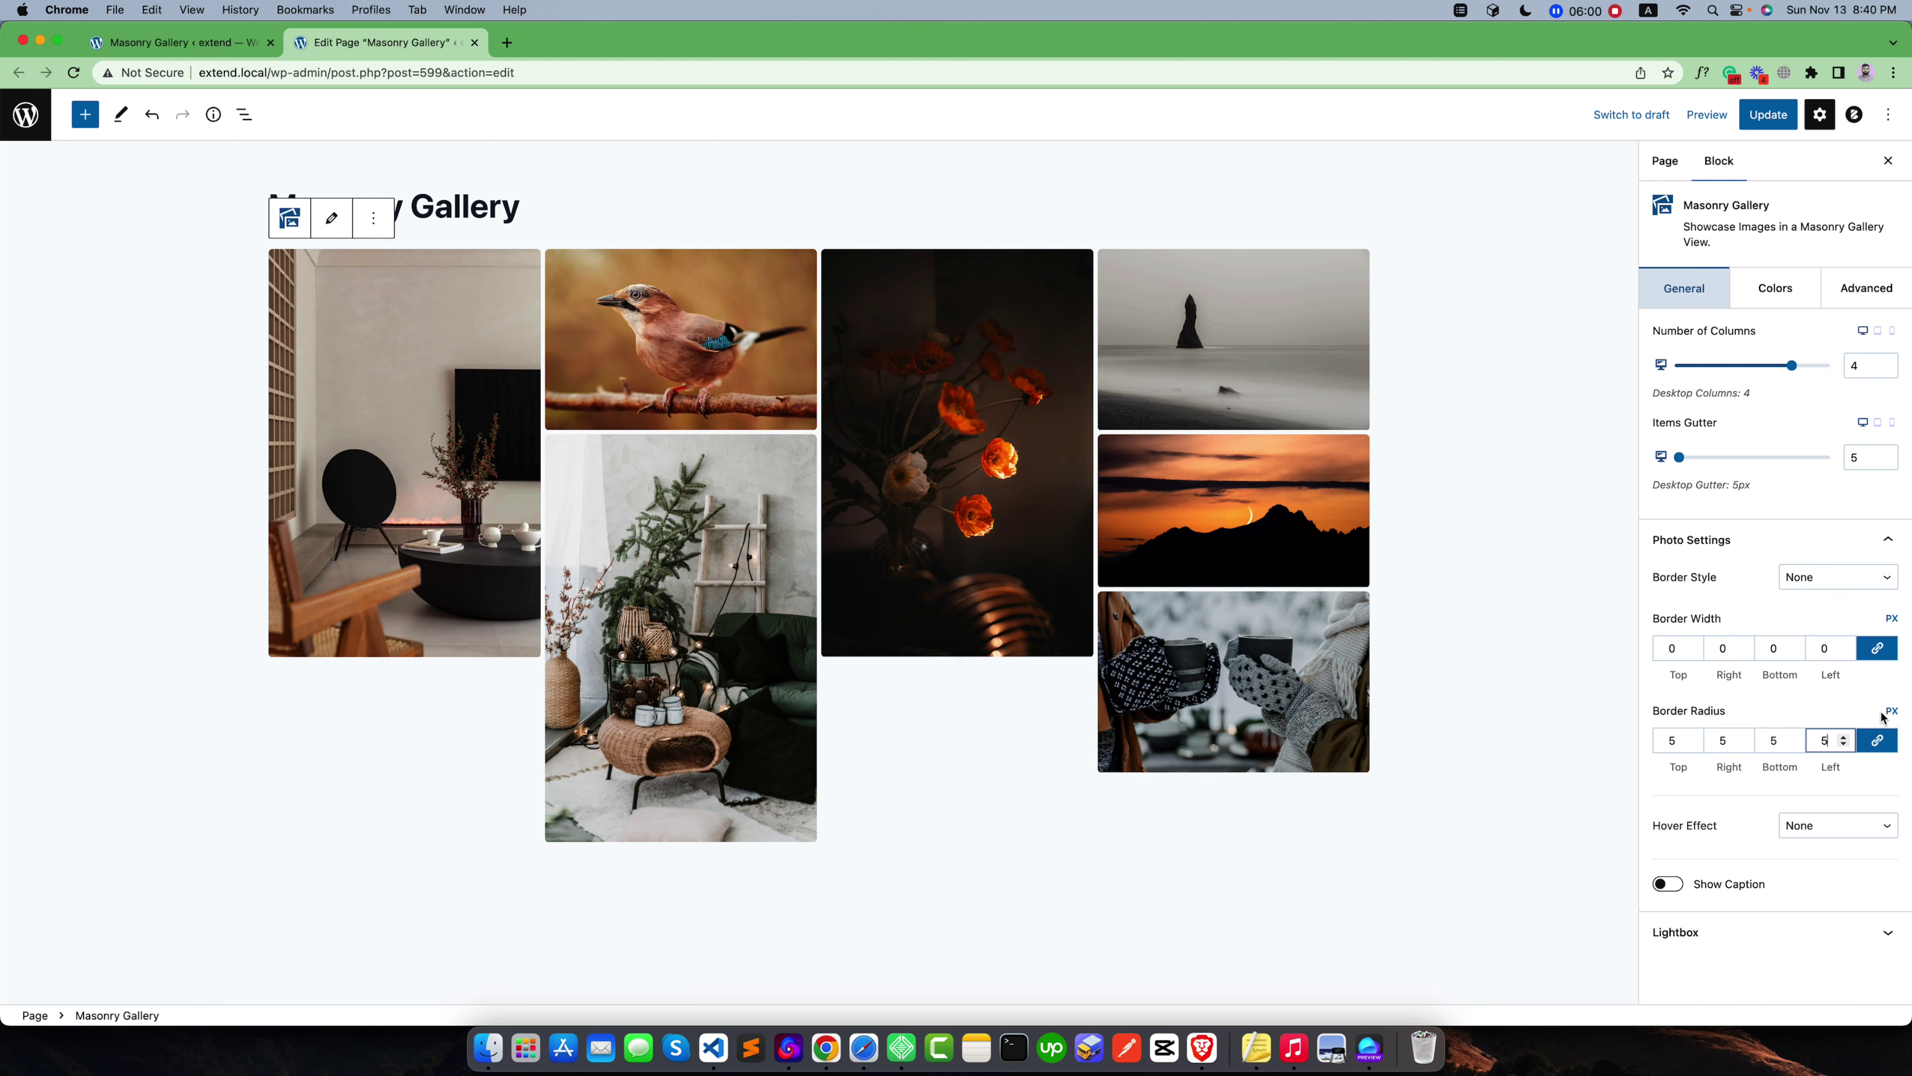
click(1875, 743)
click(1690, 737)
click(1690, 736)
click(1690, 737)
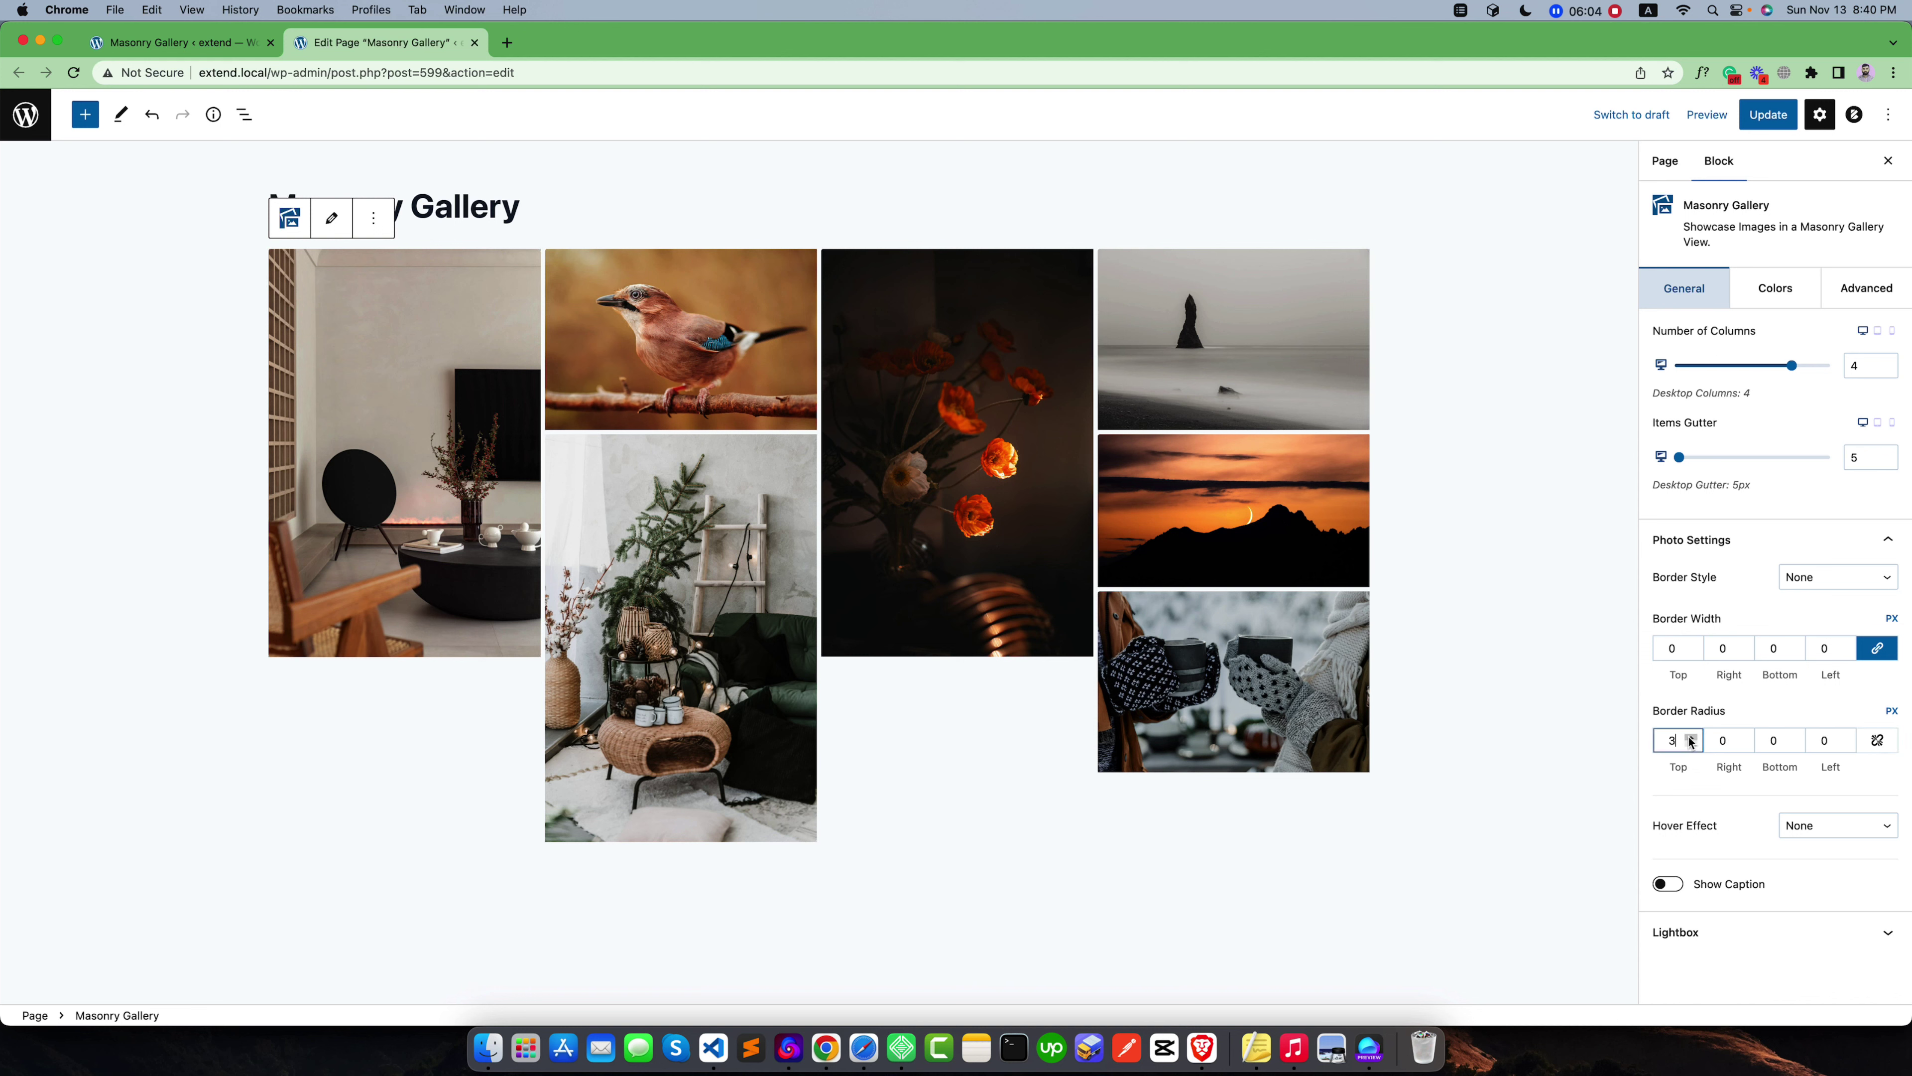
click(1876, 745)
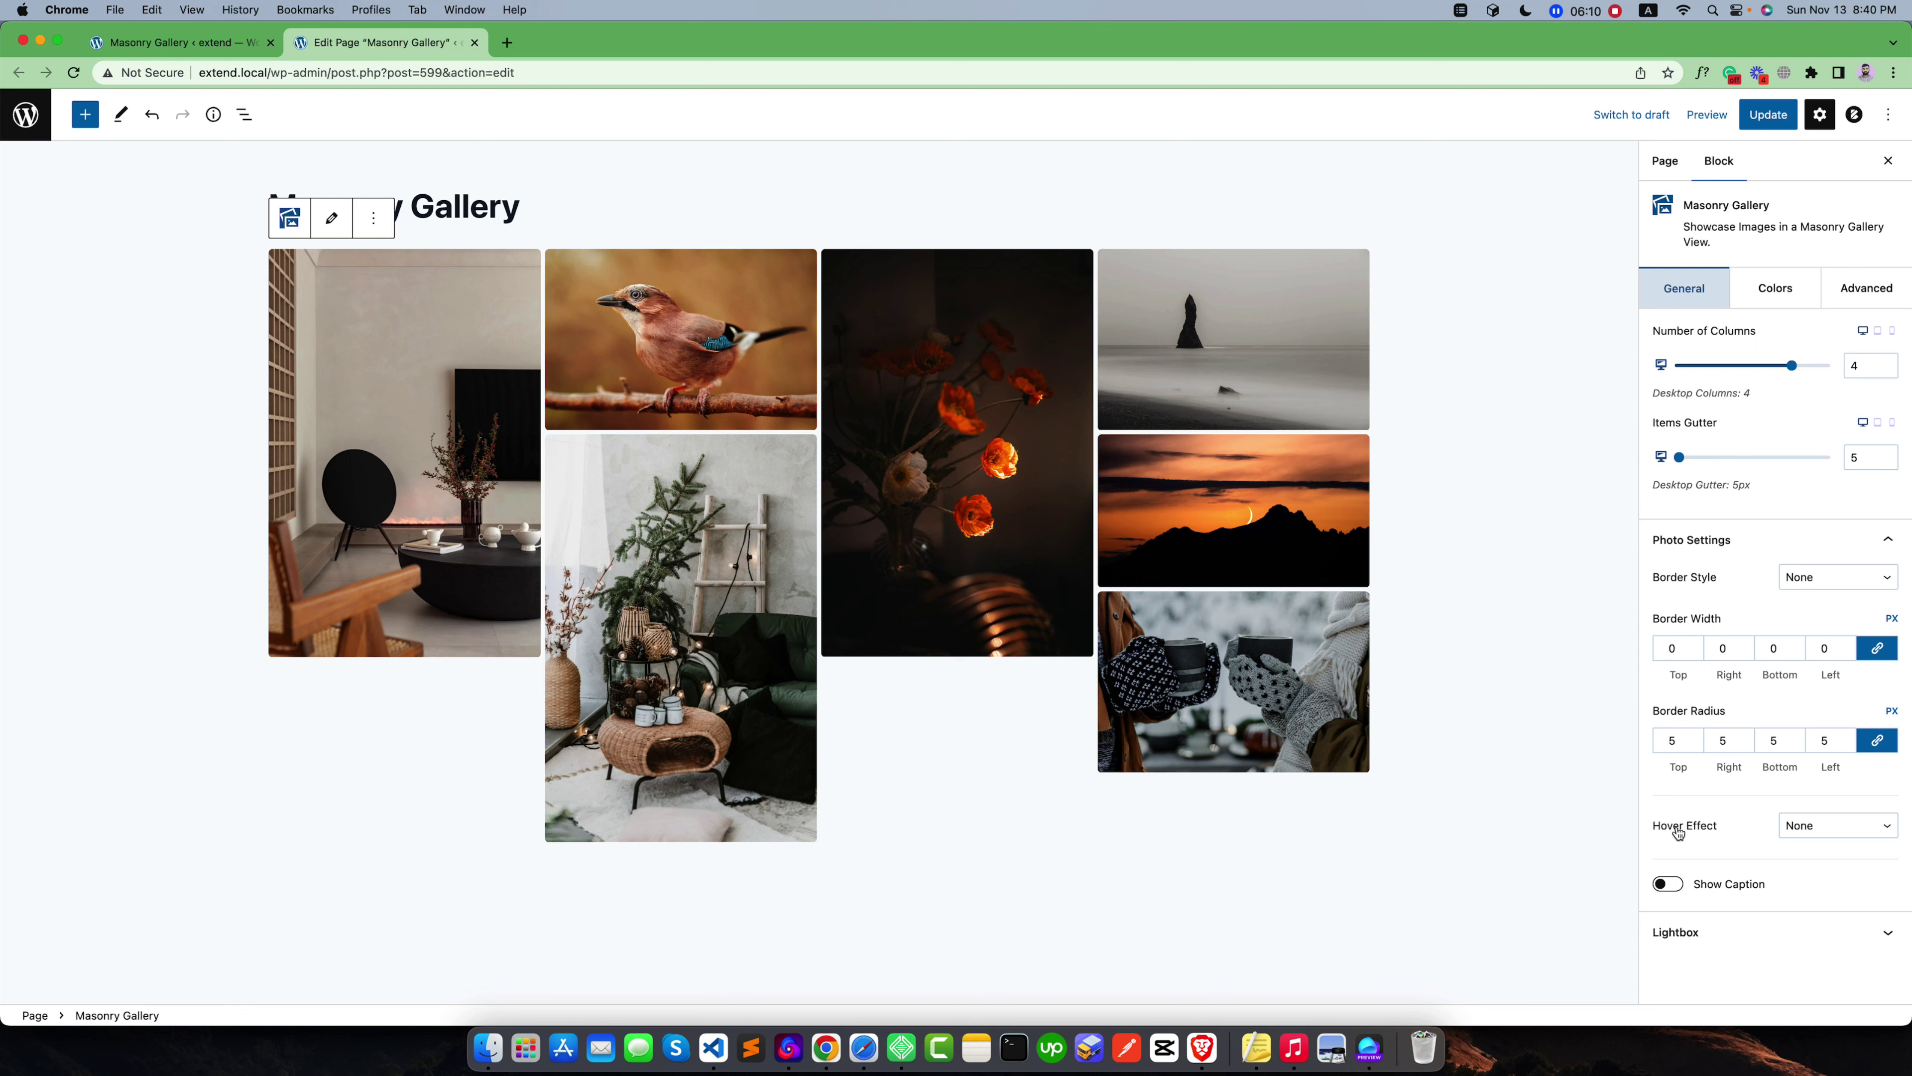
click(1809, 827)
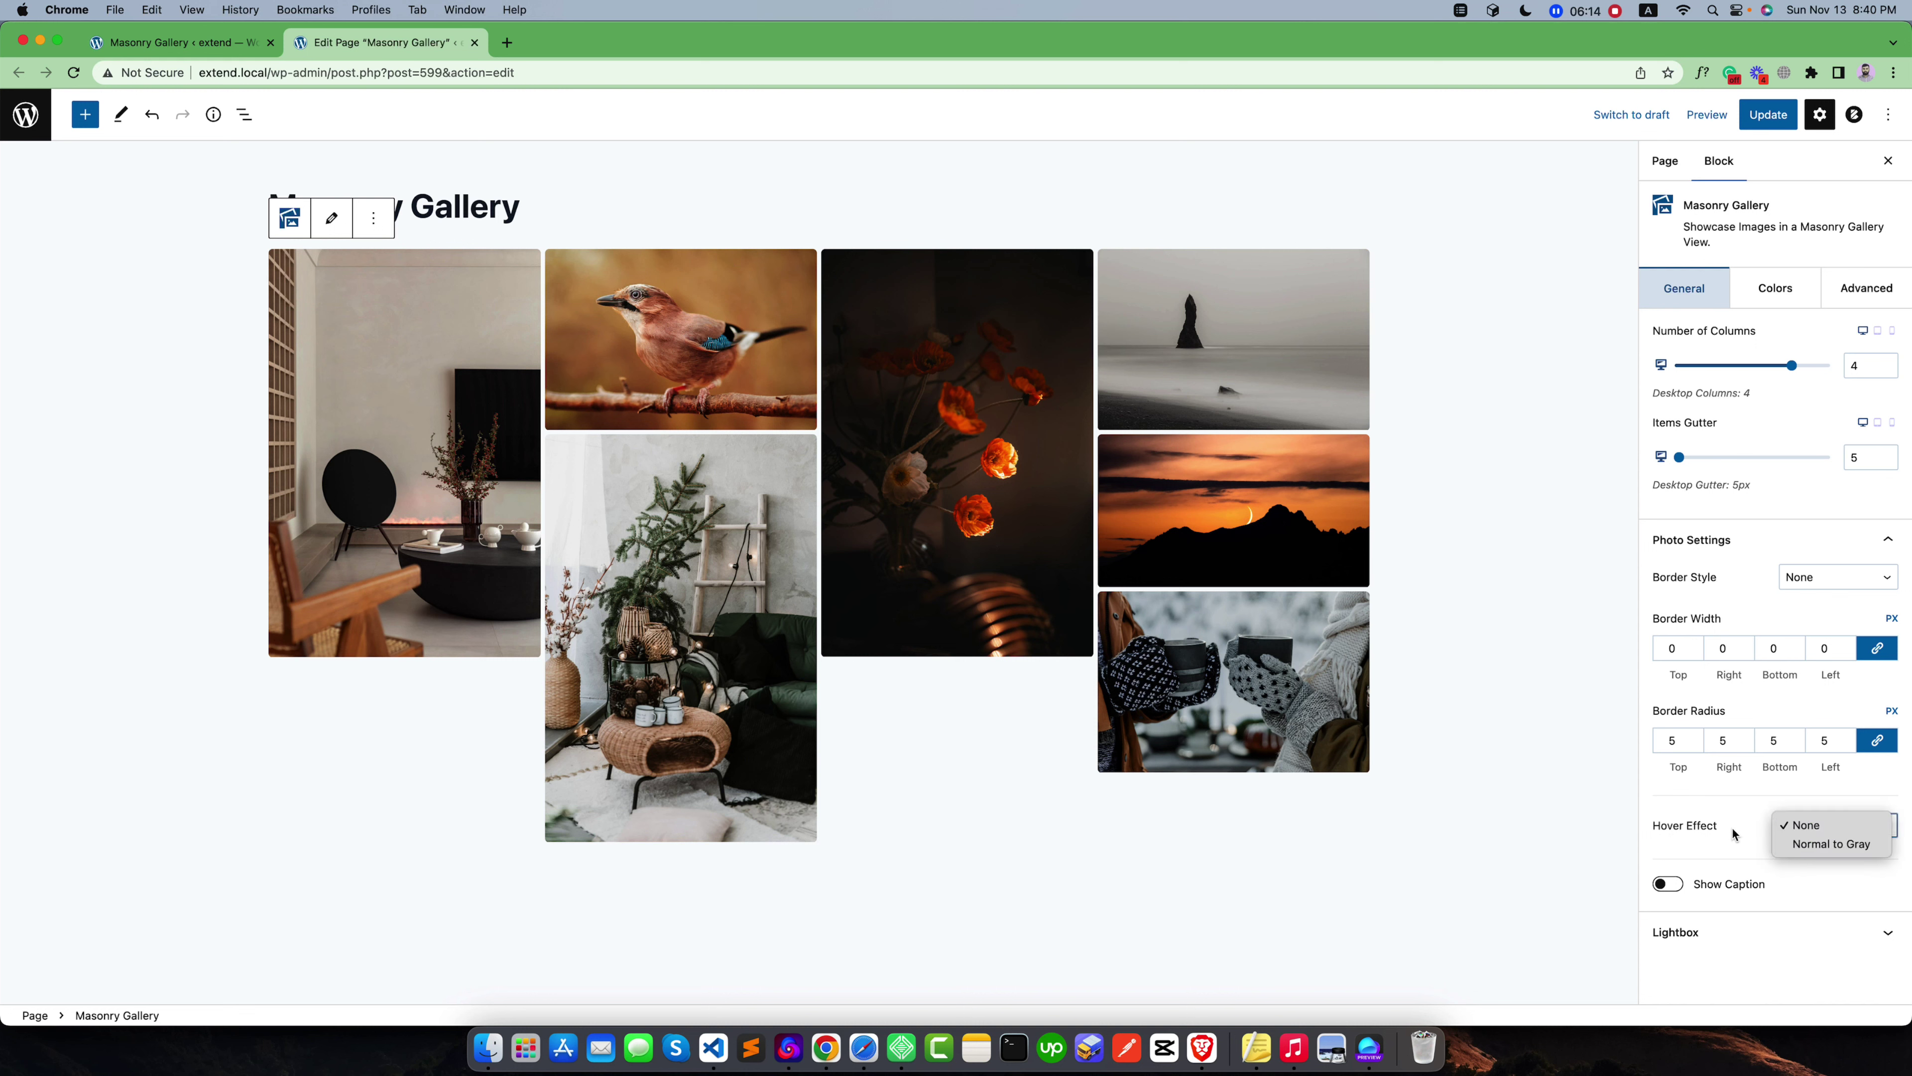
click(1789, 843)
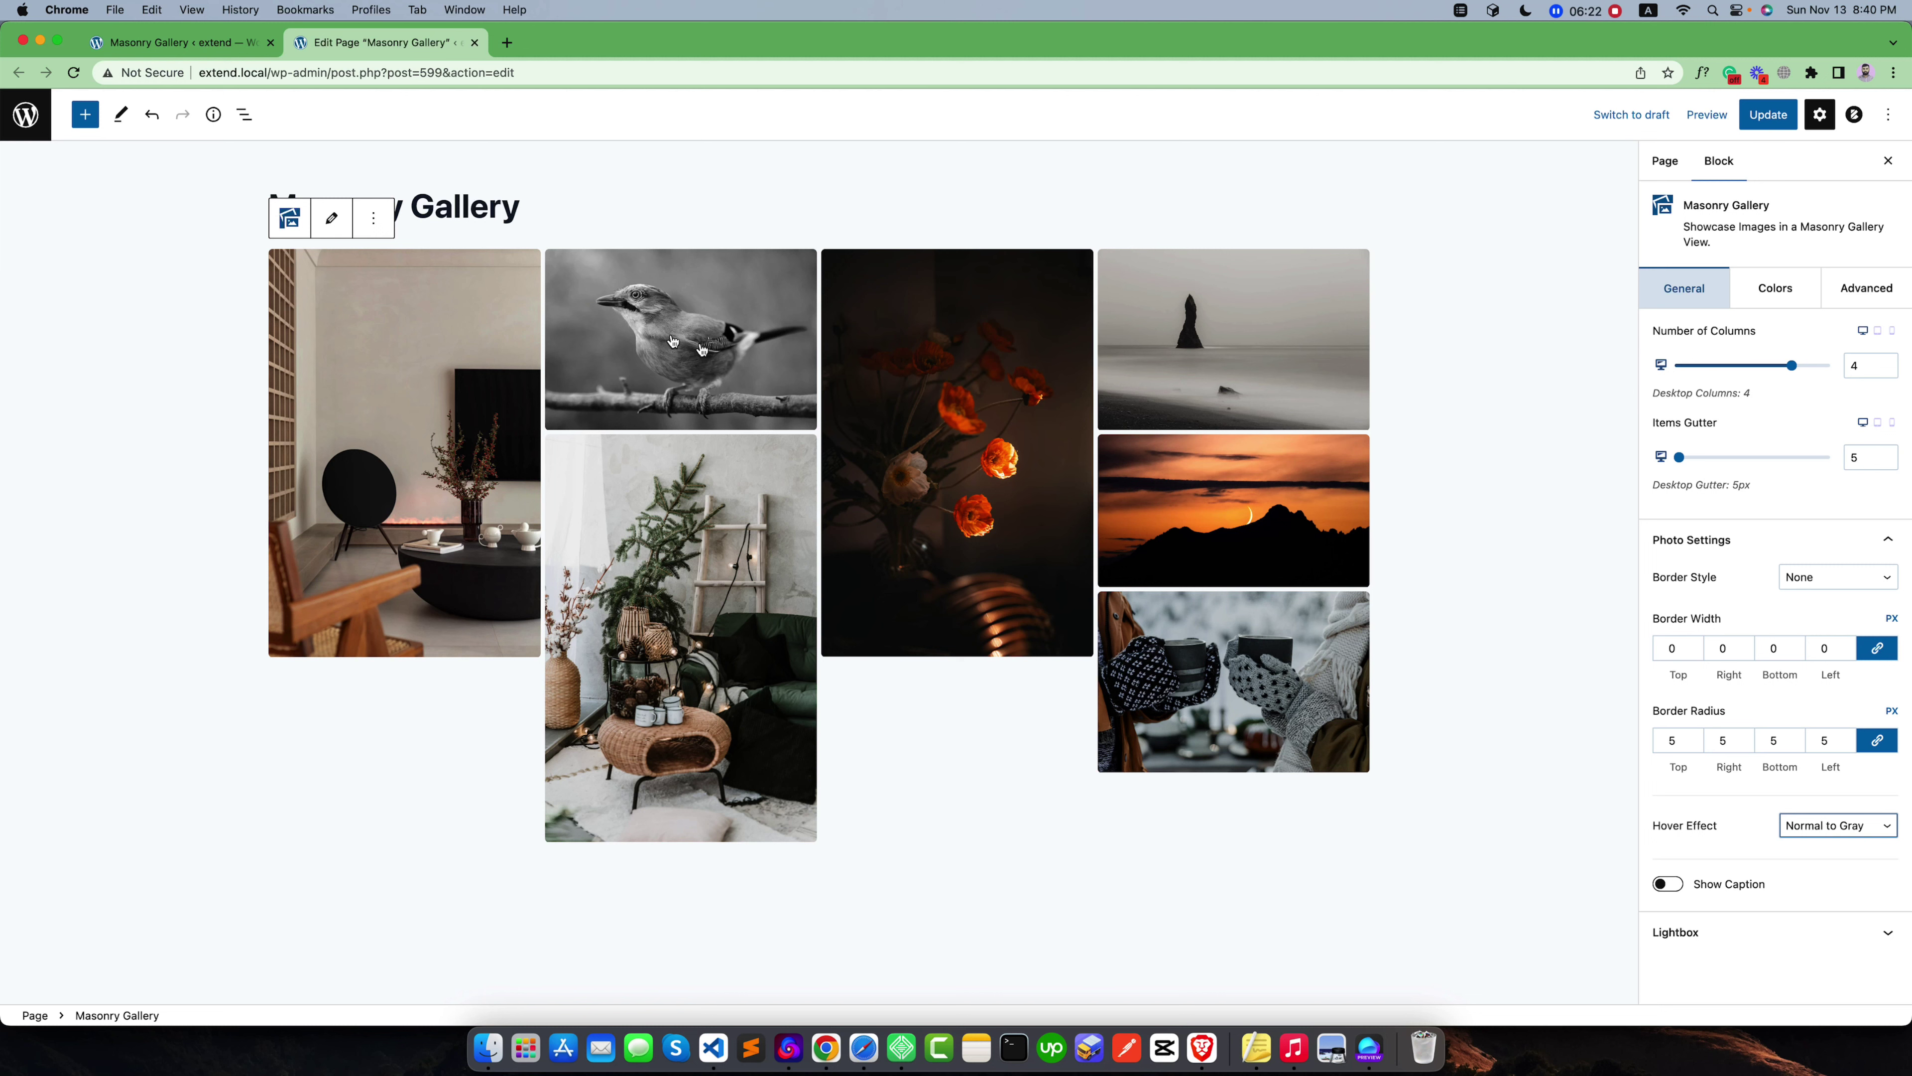
click(1848, 833)
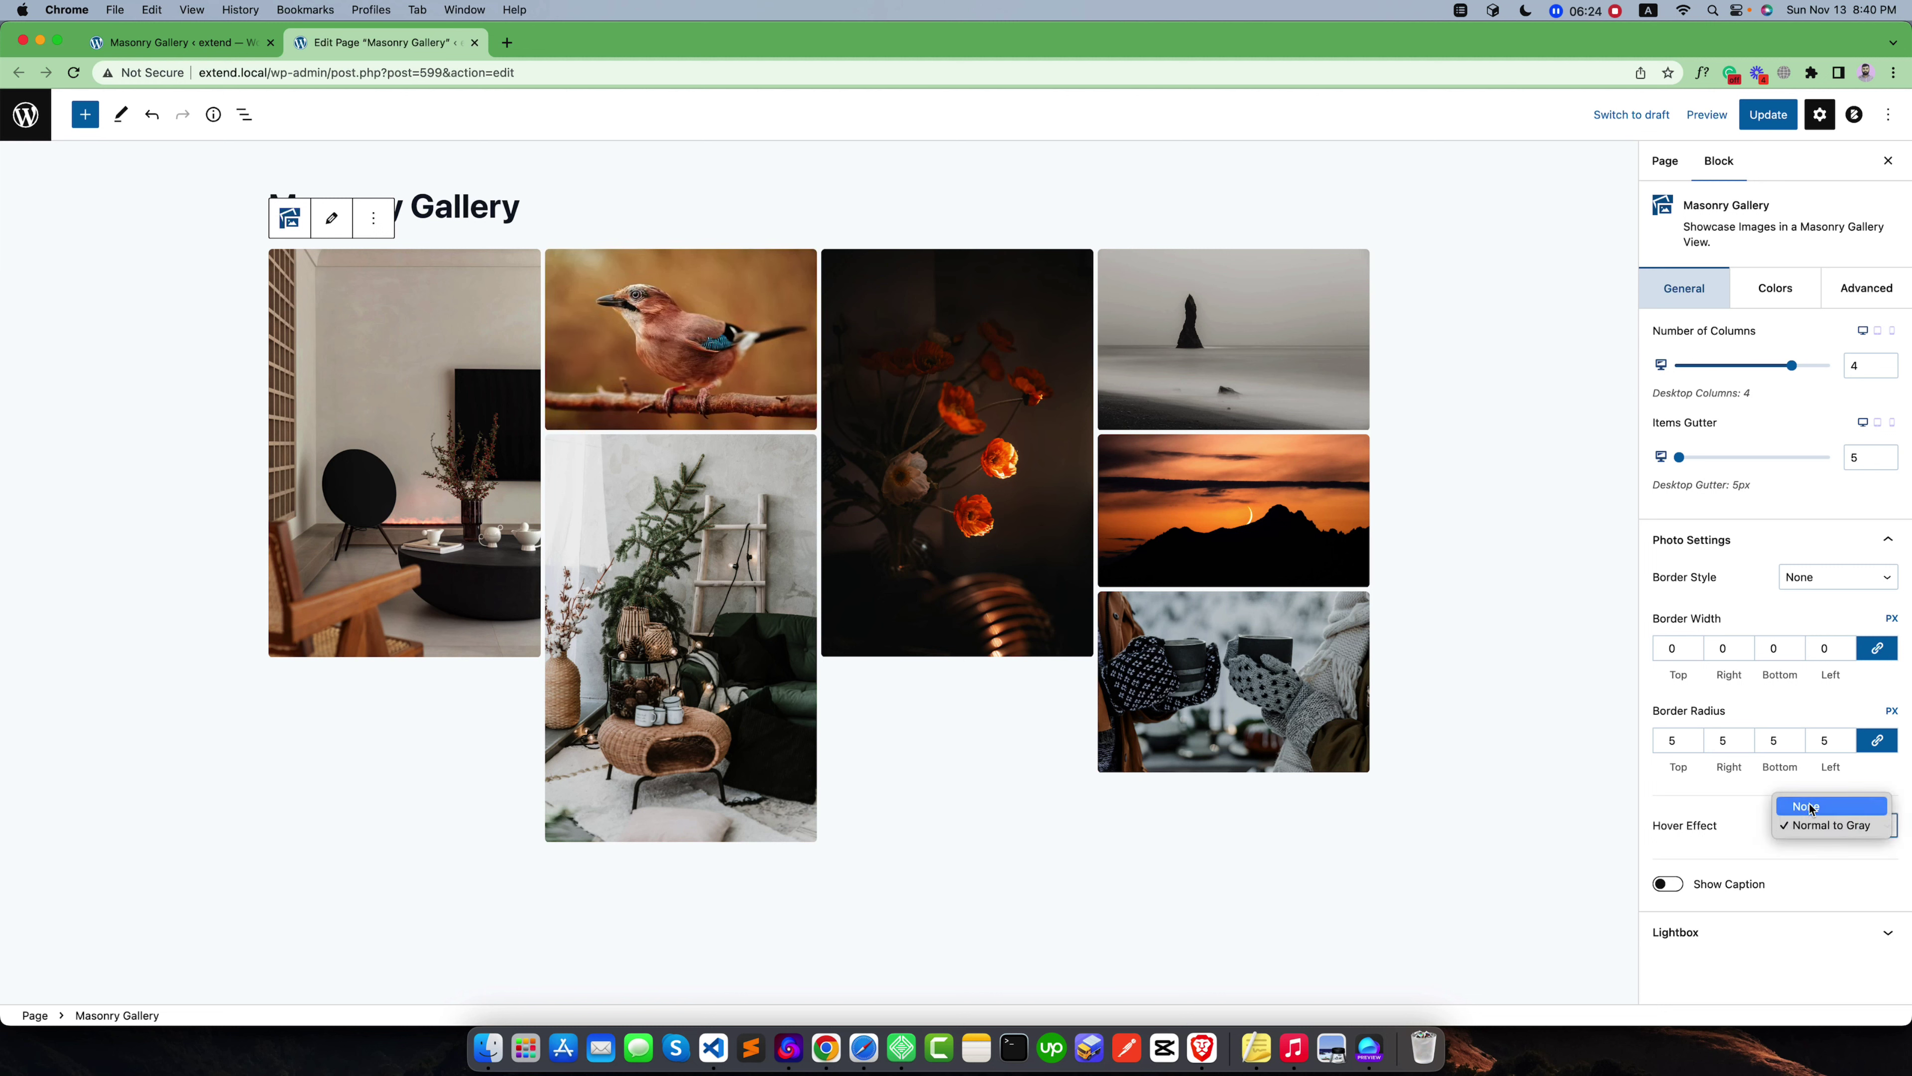
click(1809, 806)
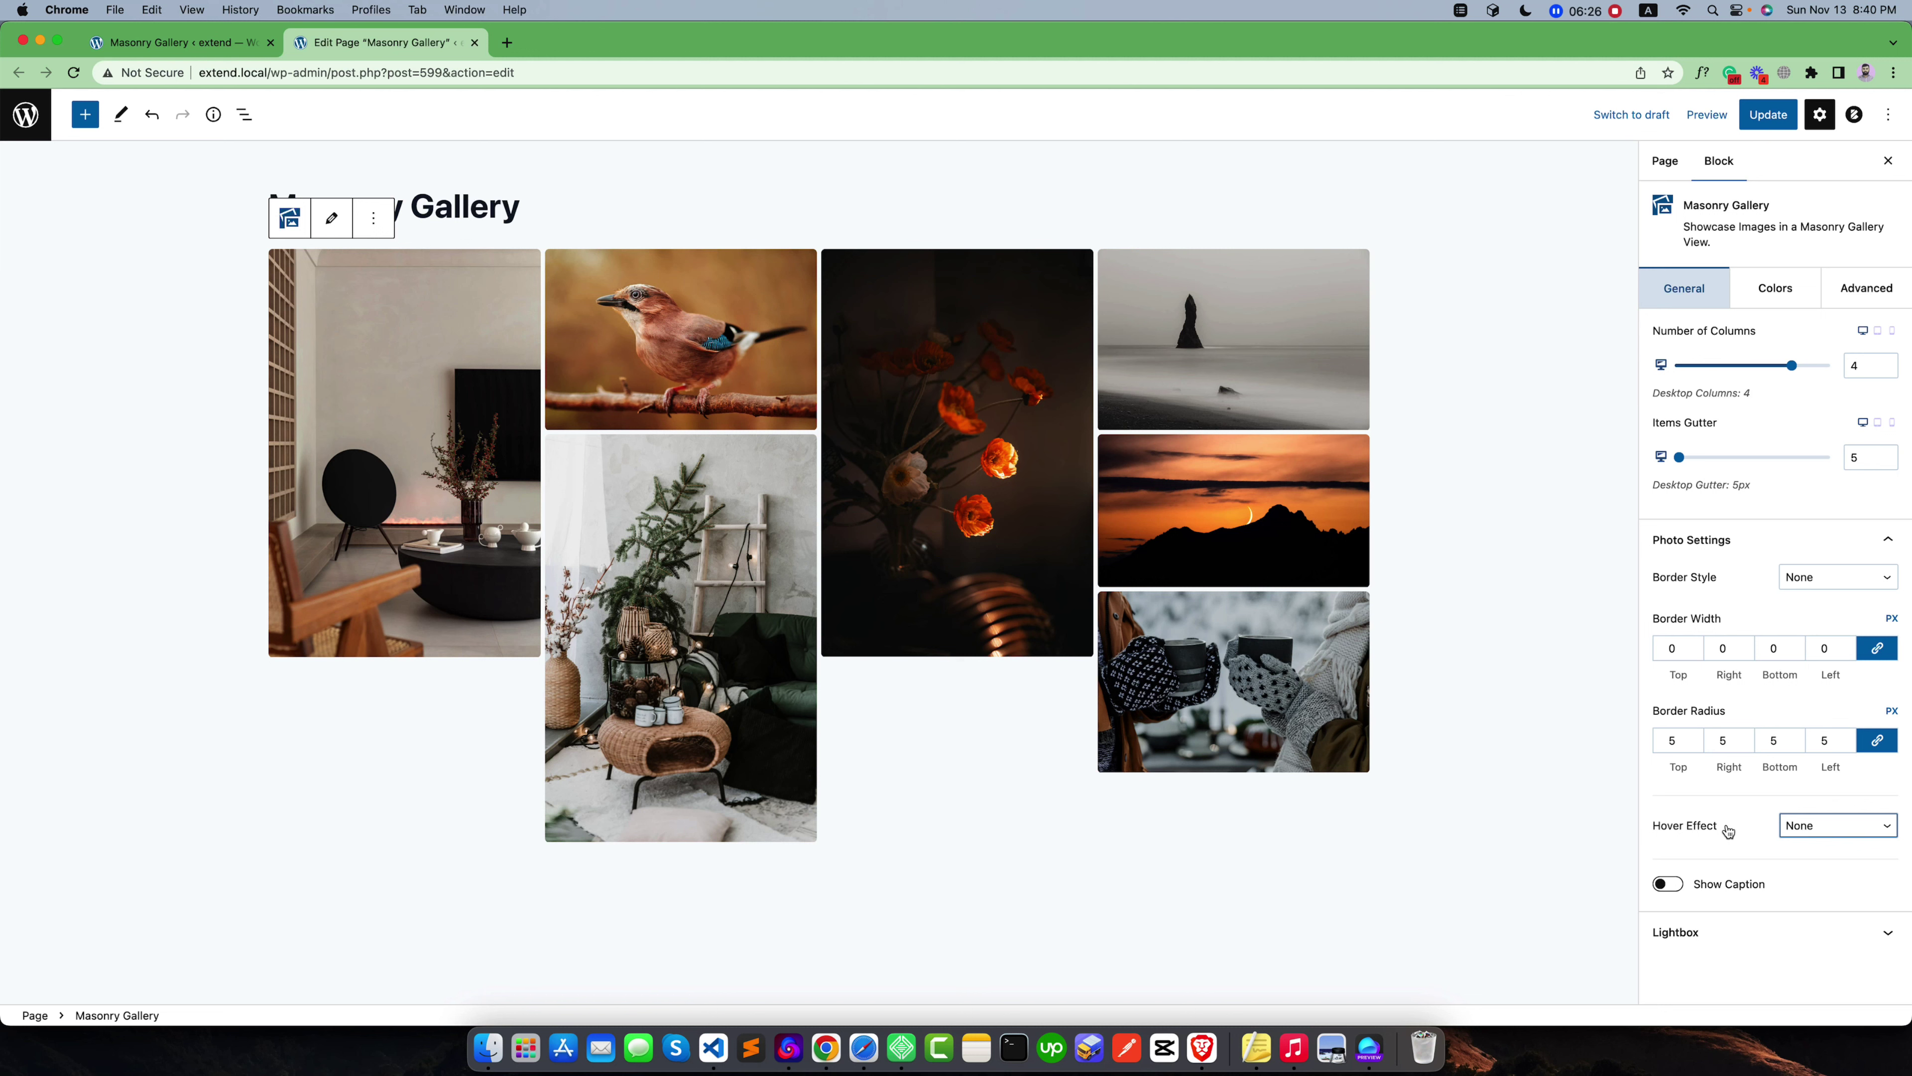
Switch on Show Caption and set Caption Position to Bottom for the gallery photos
click(1720, 887)
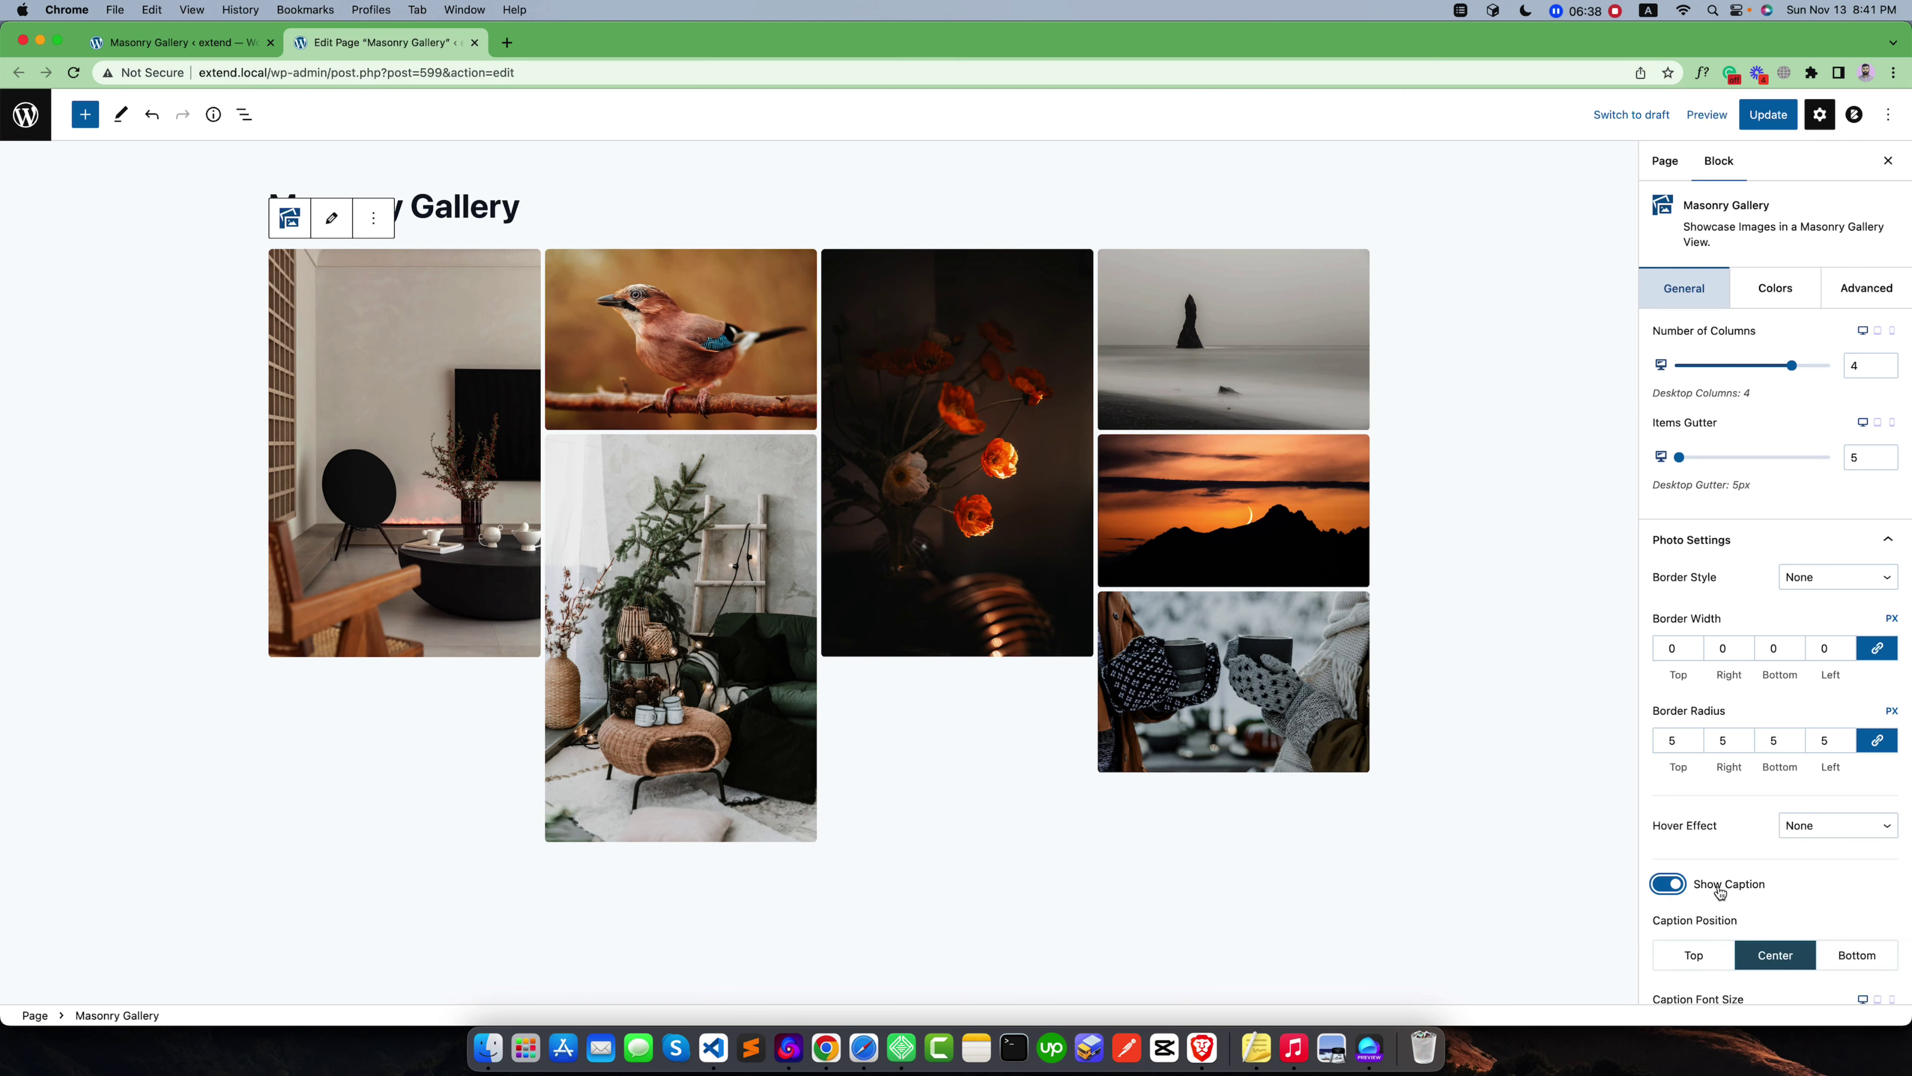
scroll(1796, 768, down, 2)
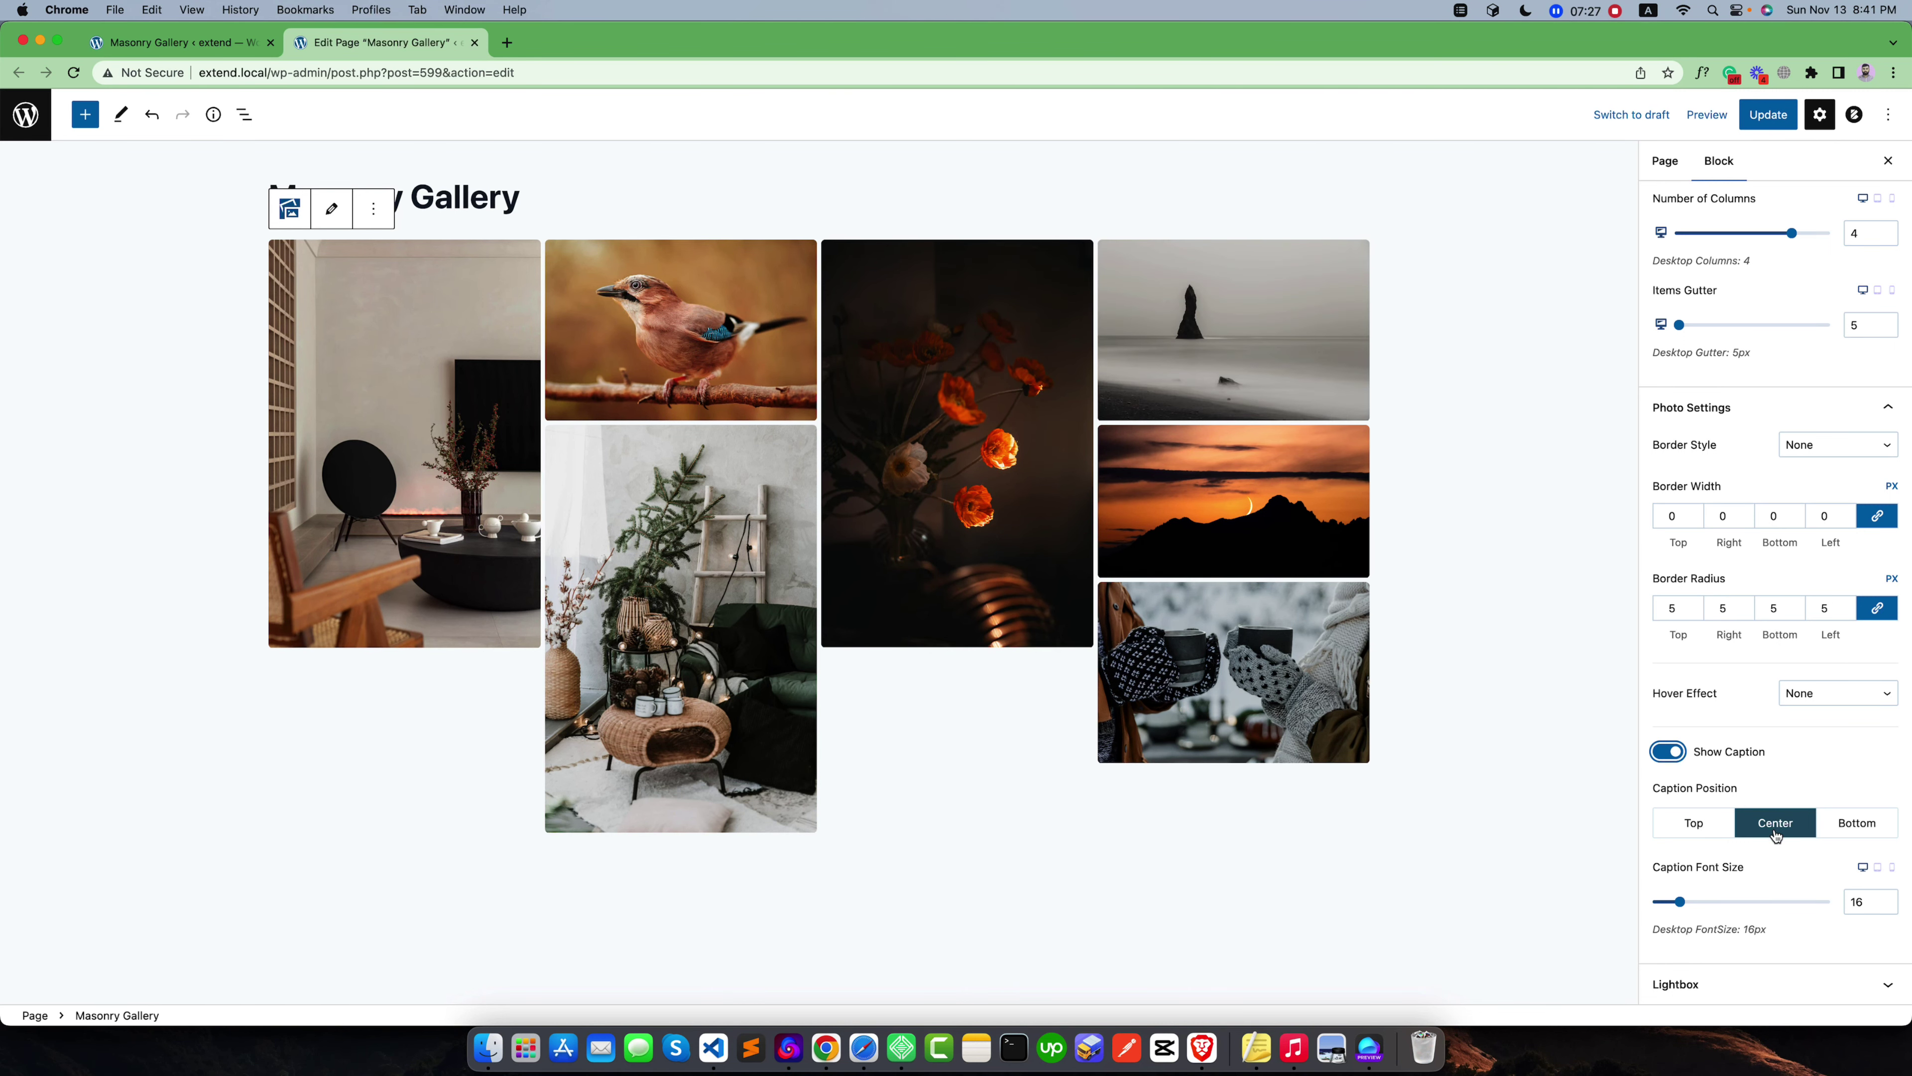
click(1694, 830)
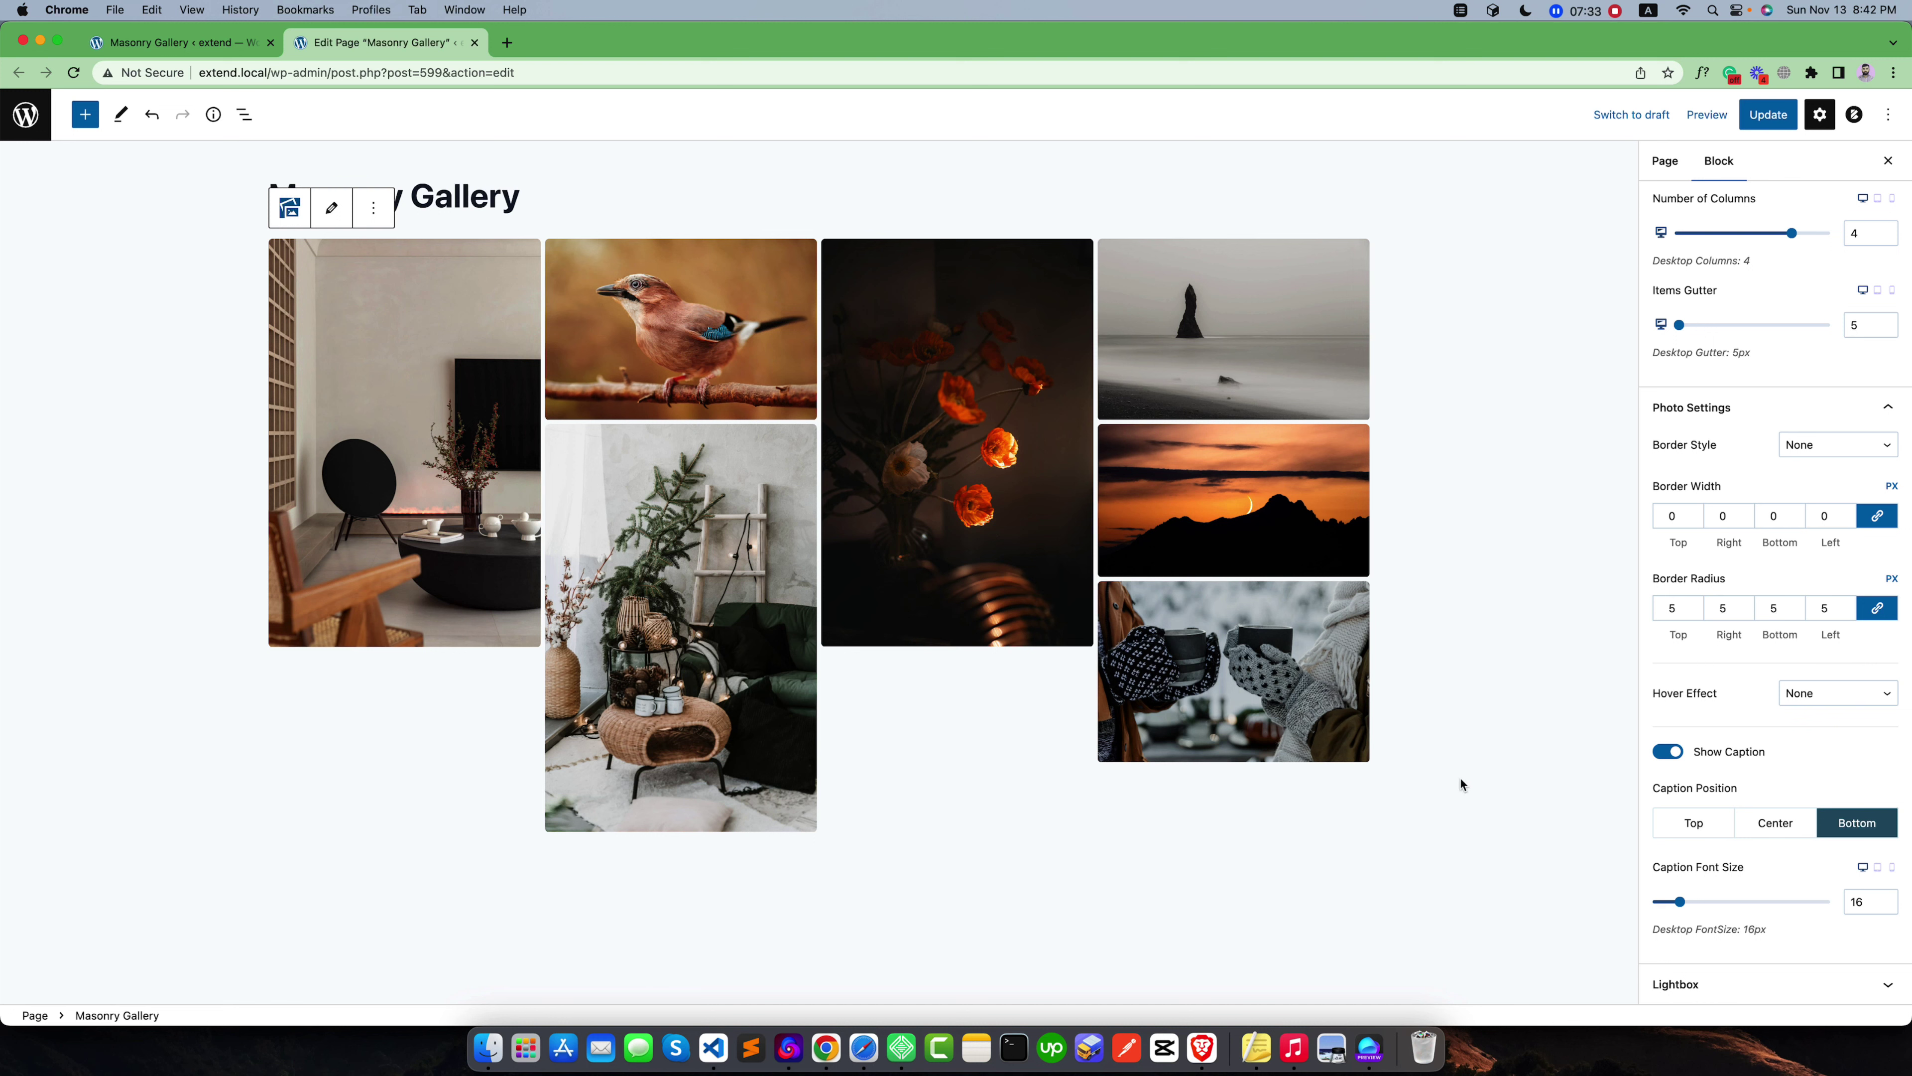
mouse_move(1120, 401)
drag(1653, 877, 1751, 880)
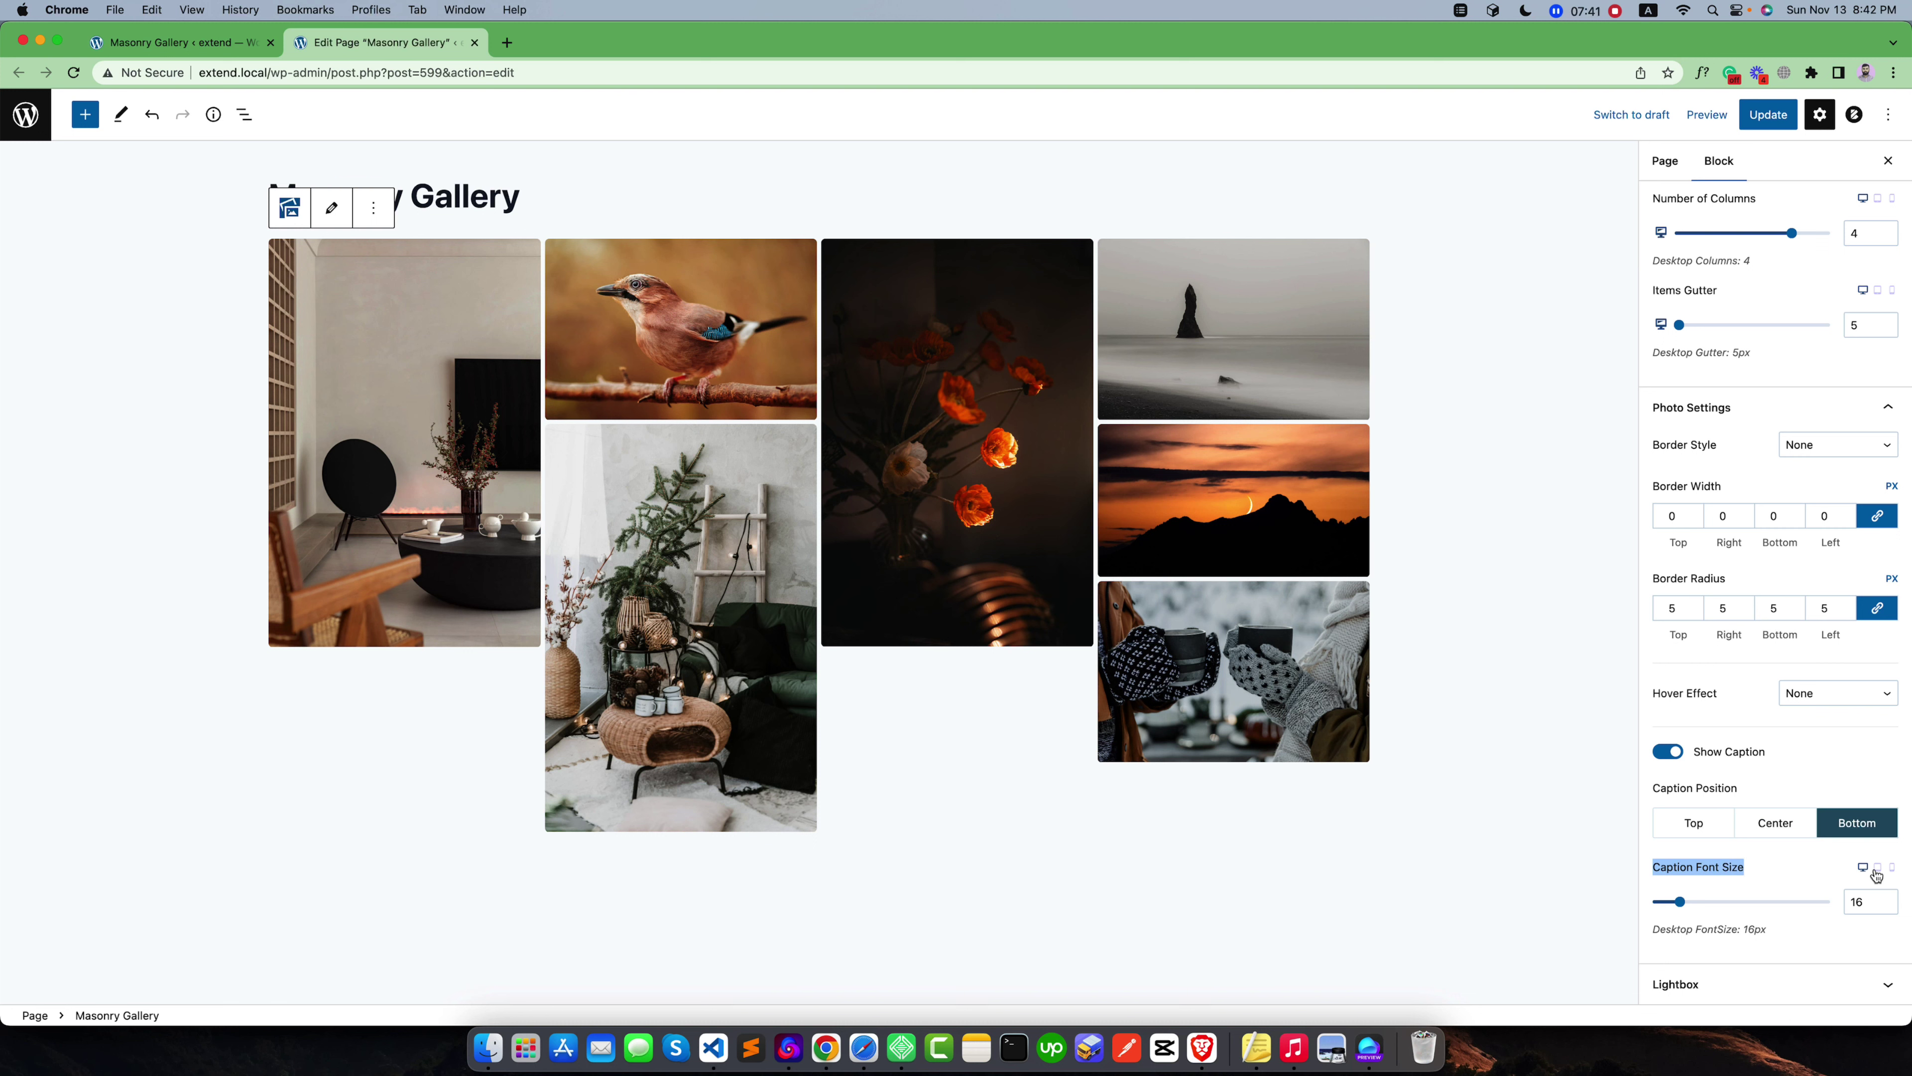
click(1821, 874)
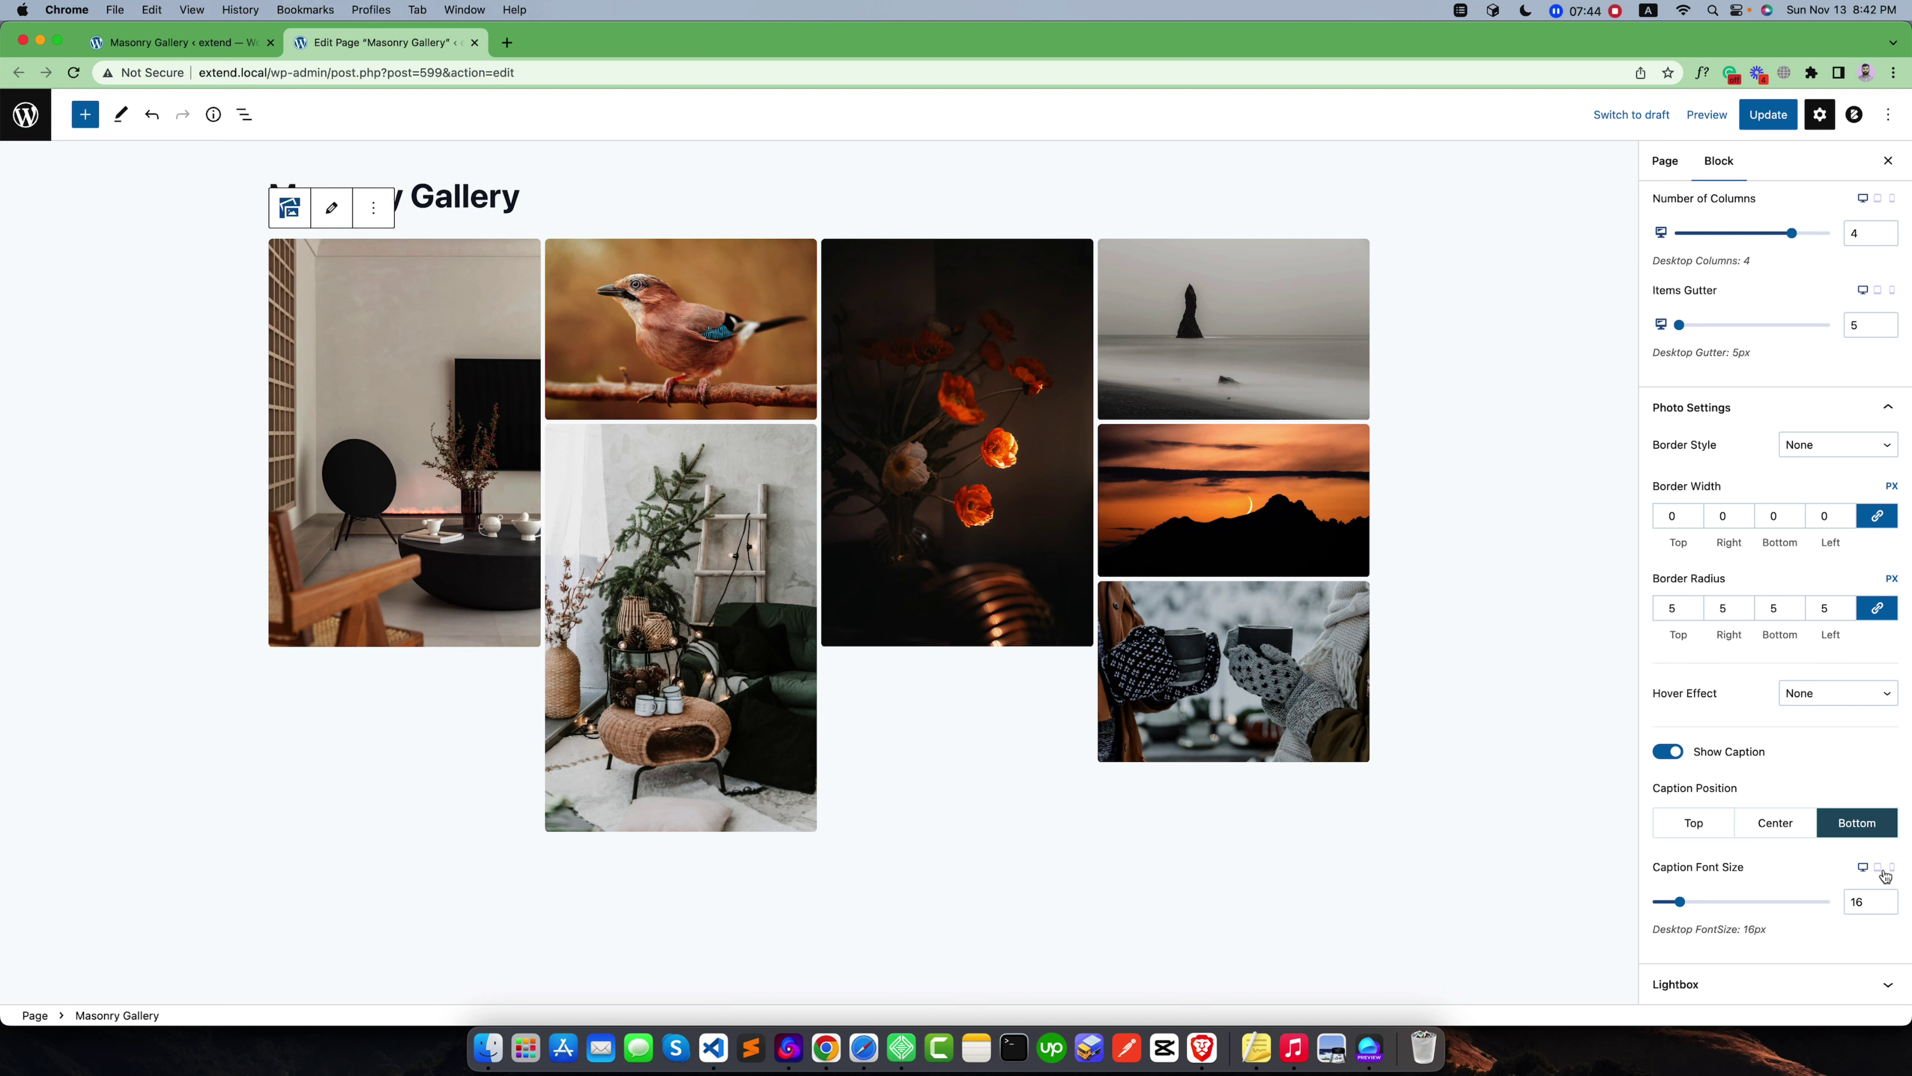
Check that Enable Lightbox is on, then bring up the gallery's Colors settings
click(1735, 980)
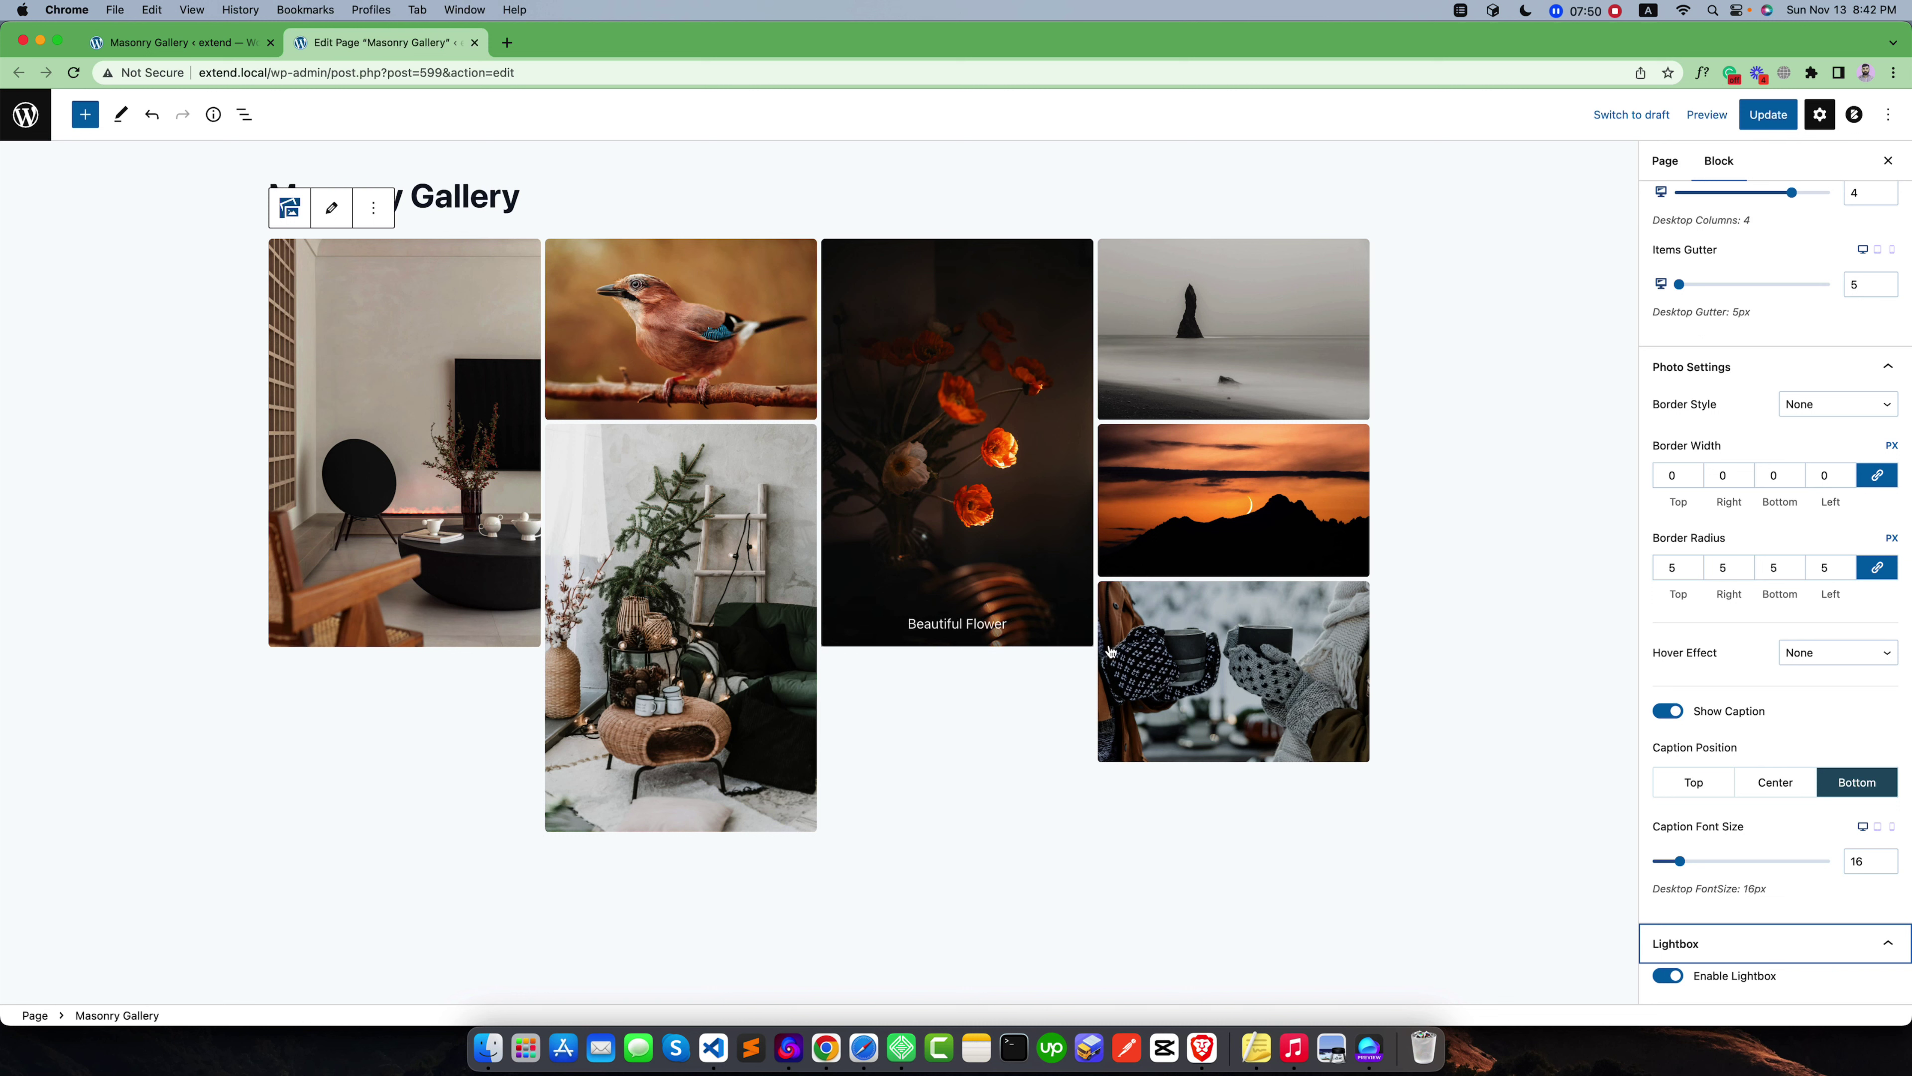
scroll(1732, 436, up, 5)
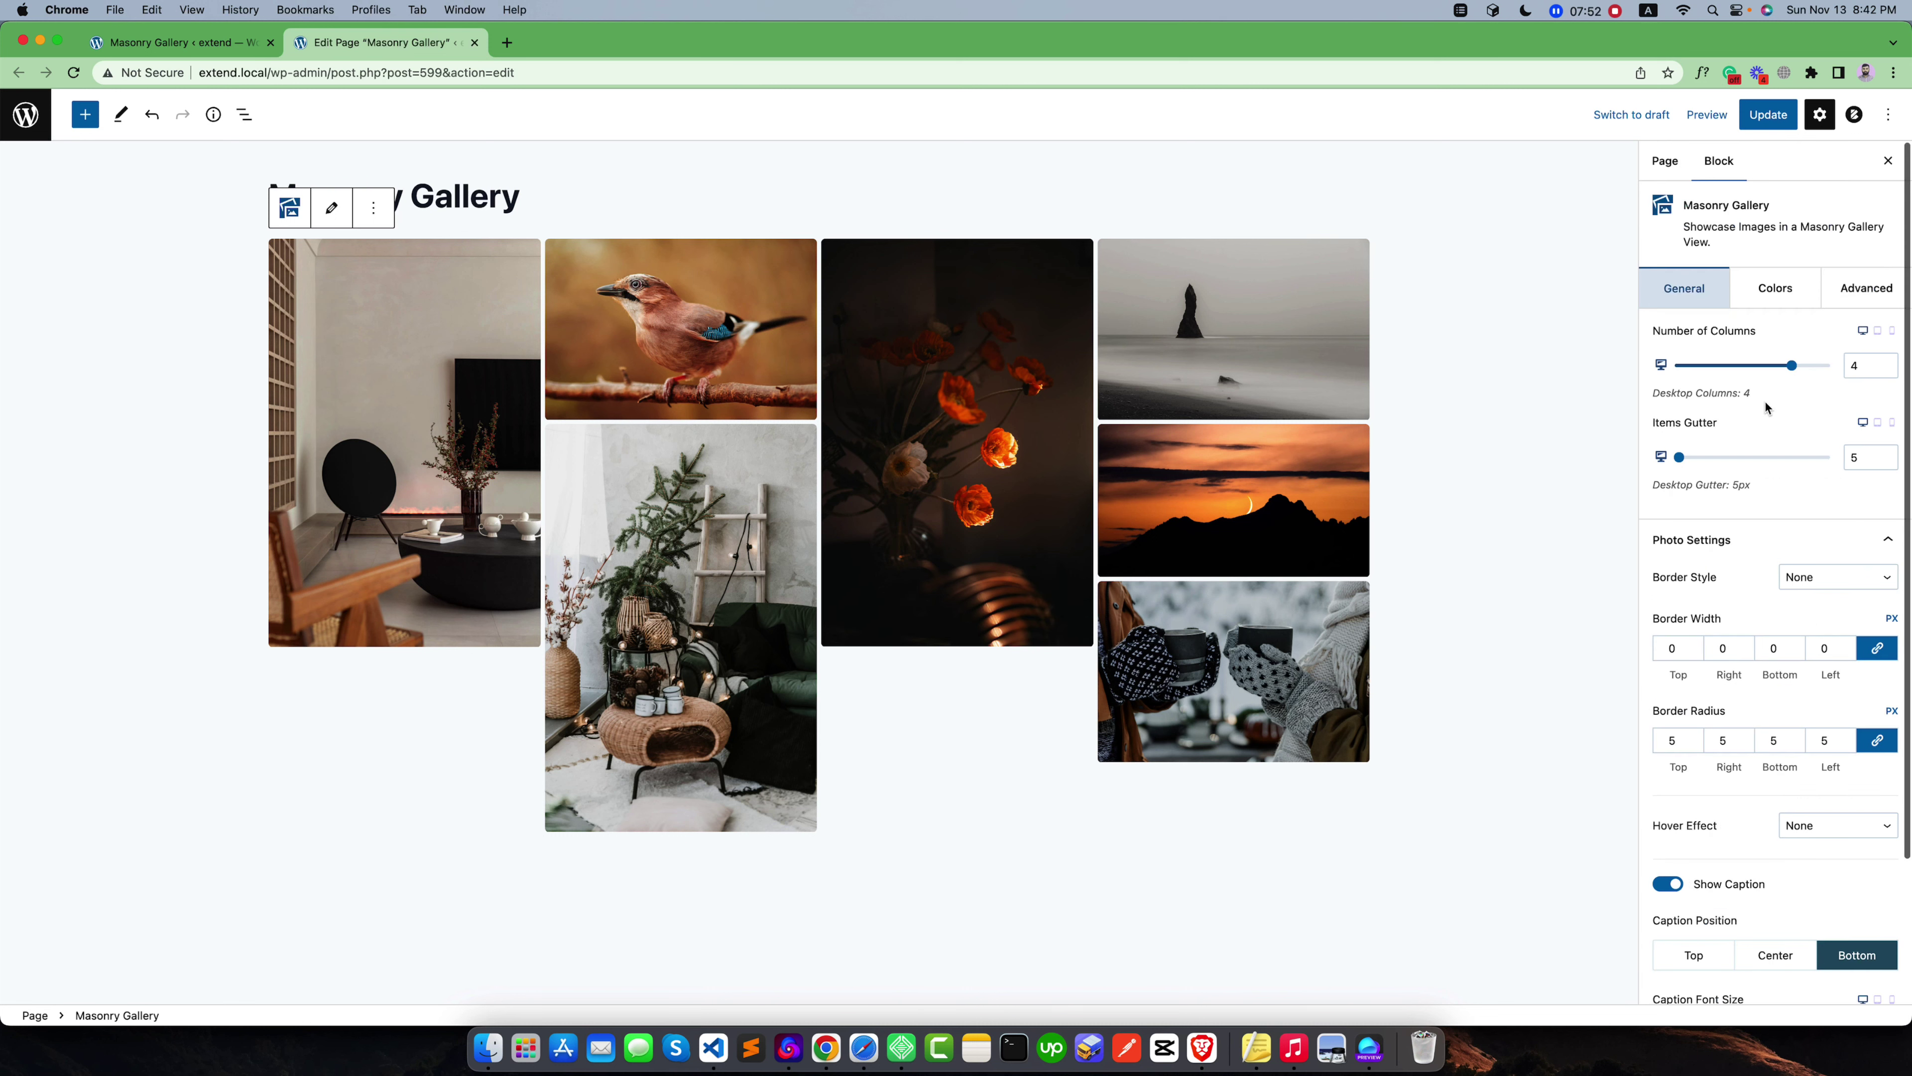
click(1778, 294)
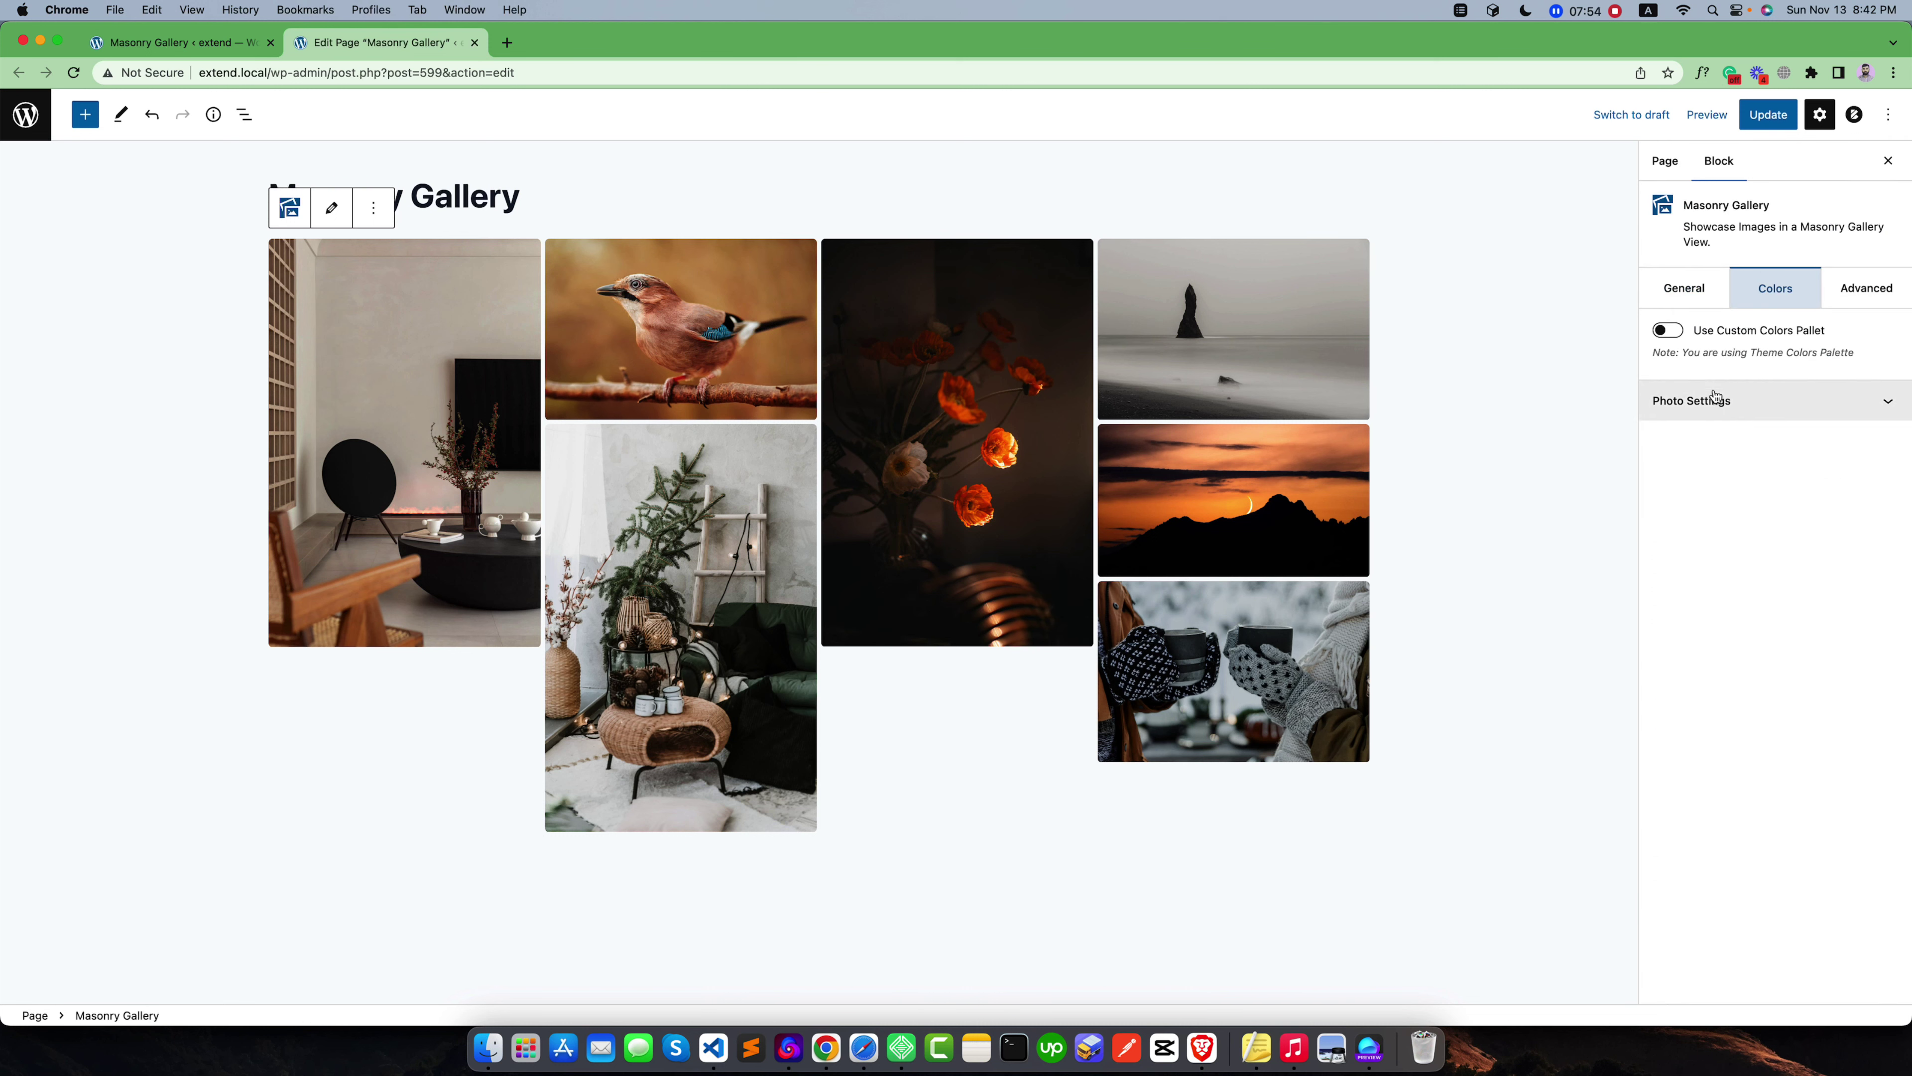
Update the page and view the live four-column Masonry Gallery
click(1709, 399)
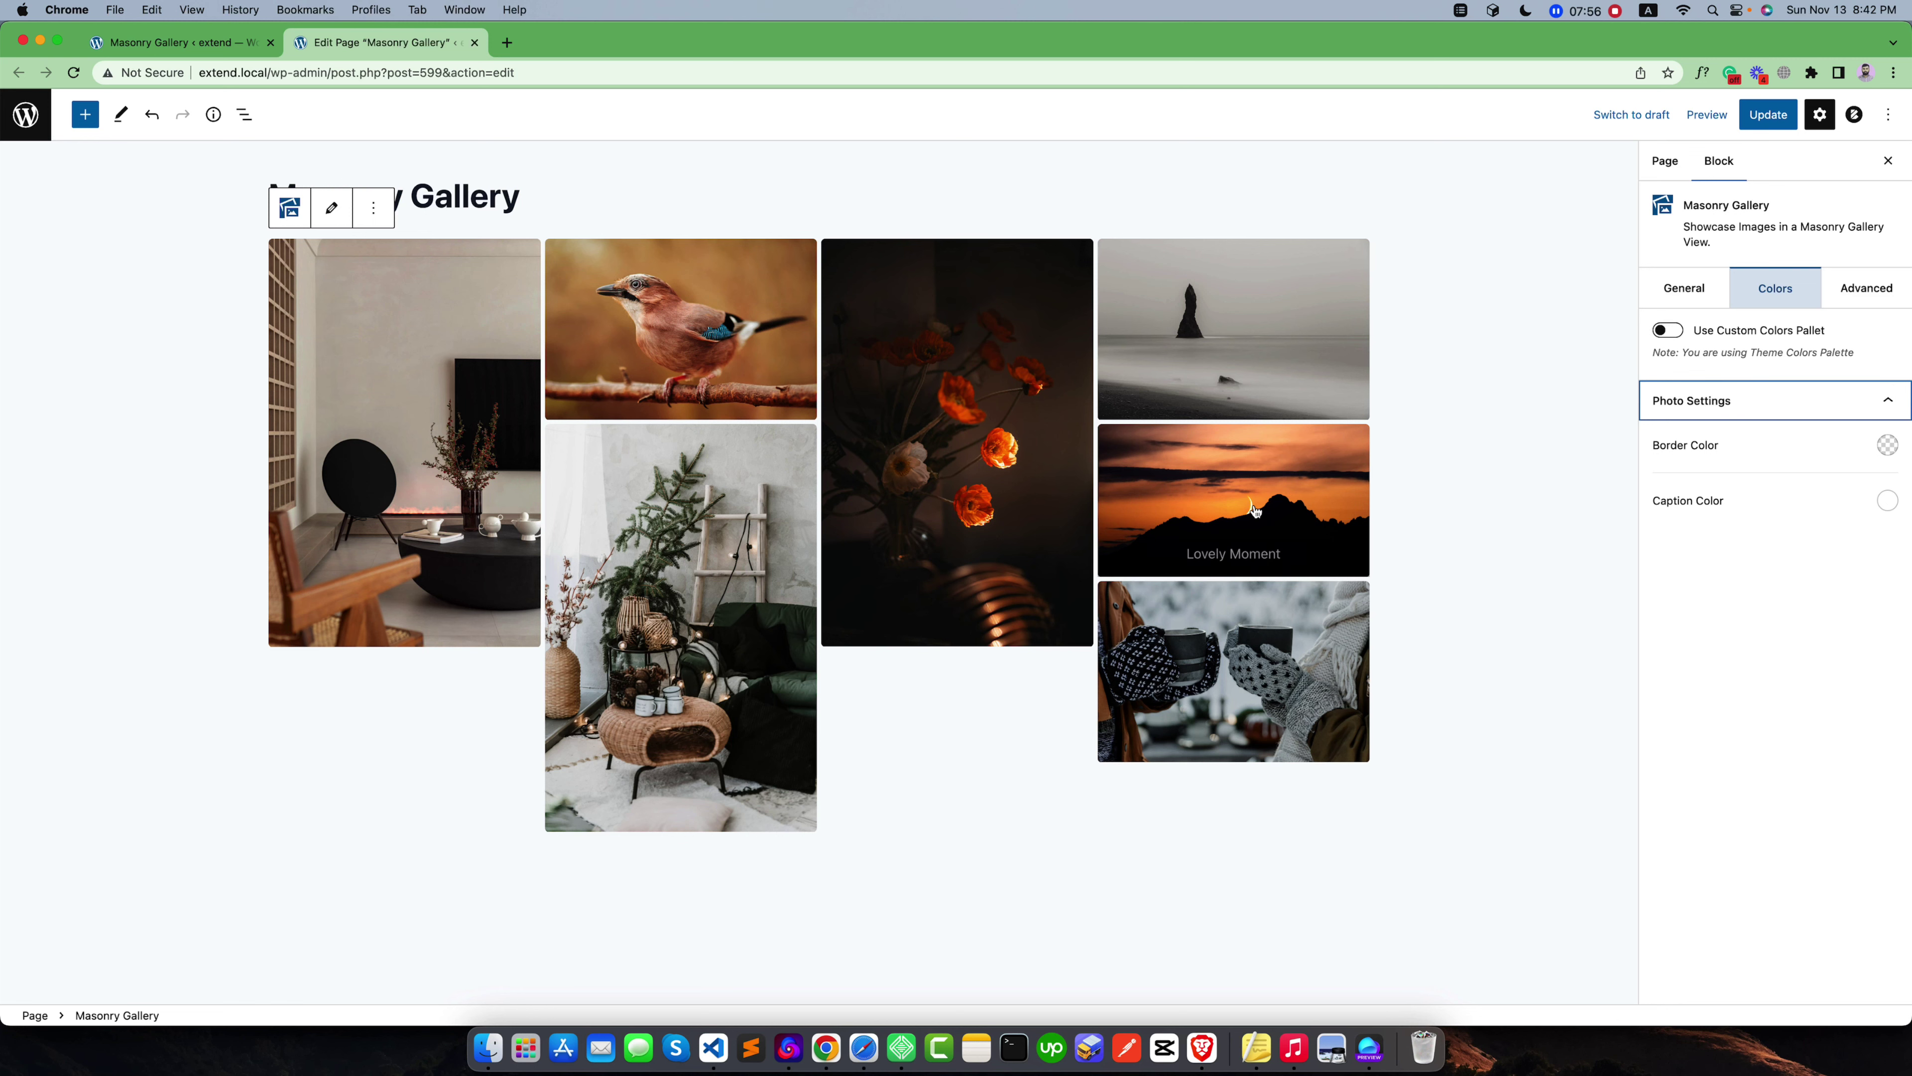
scroll(868, 407, down, 1)
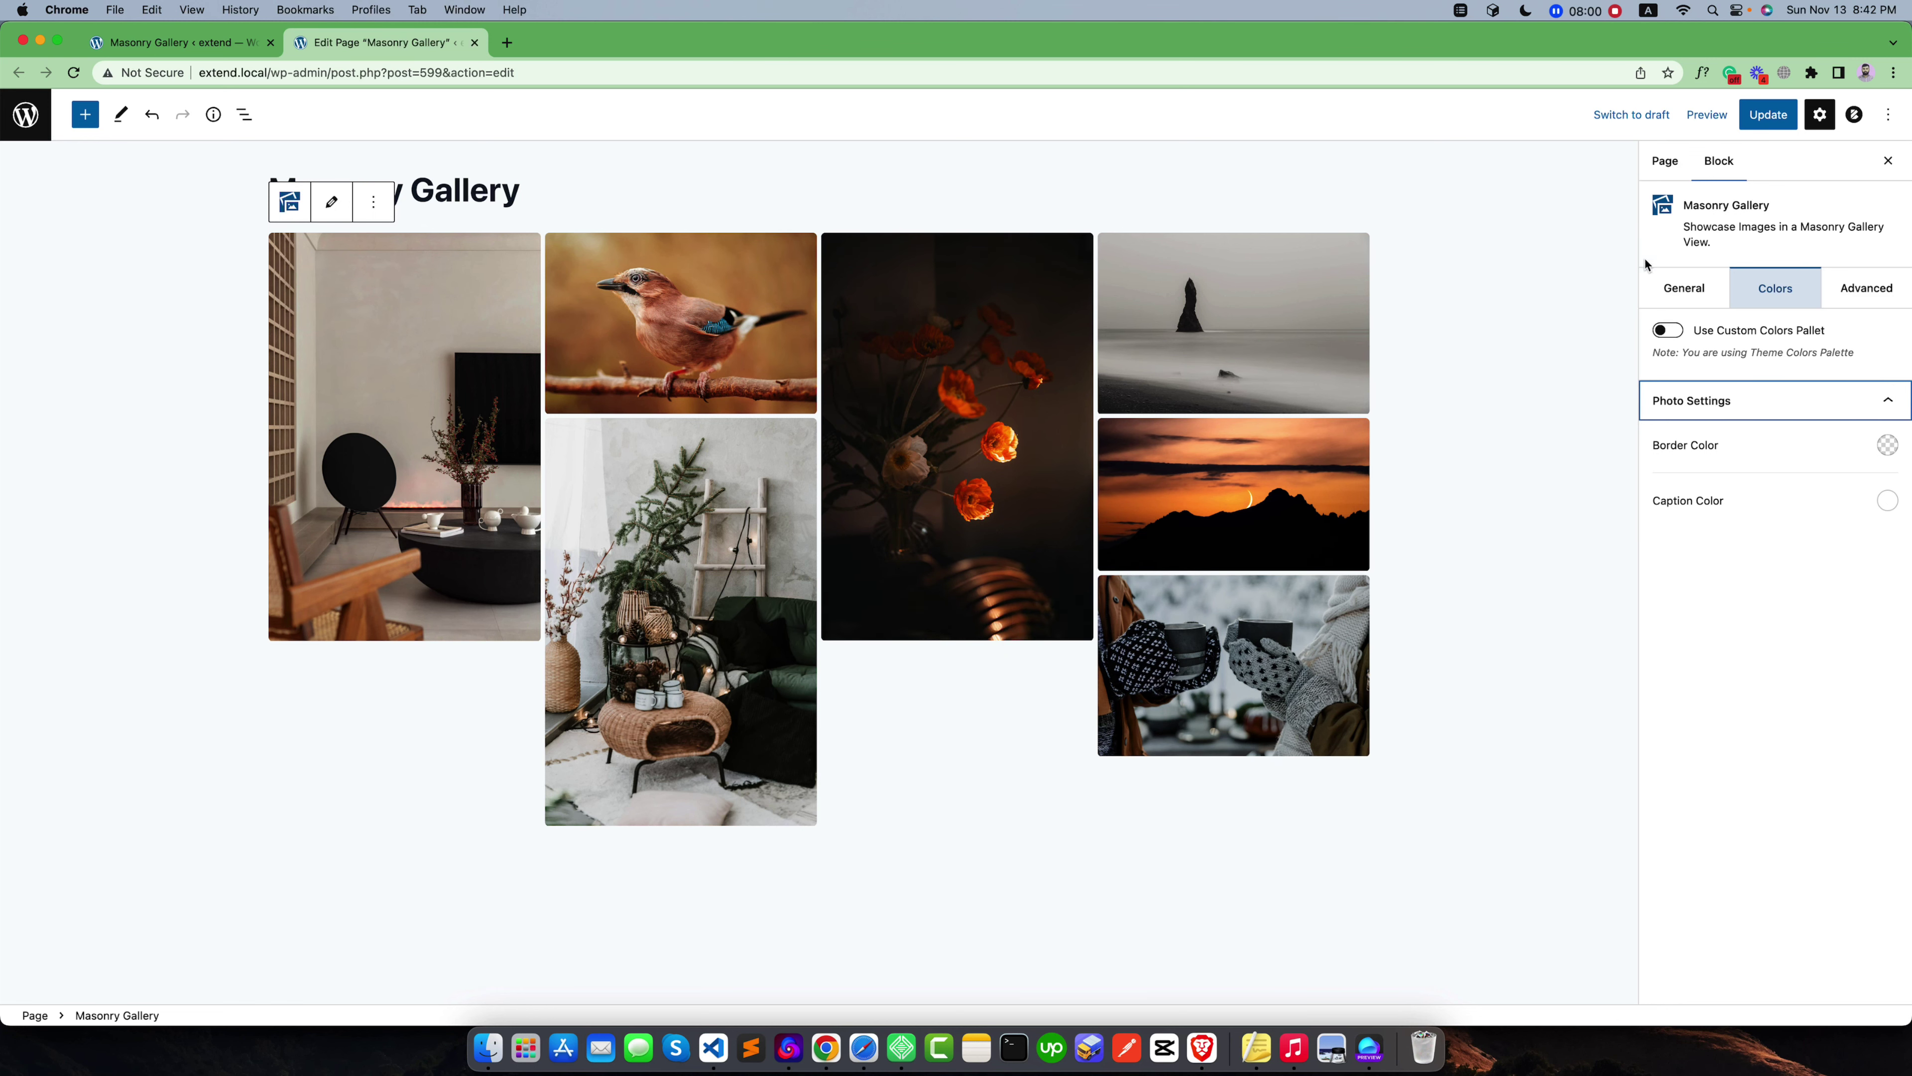
click(1754, 124)
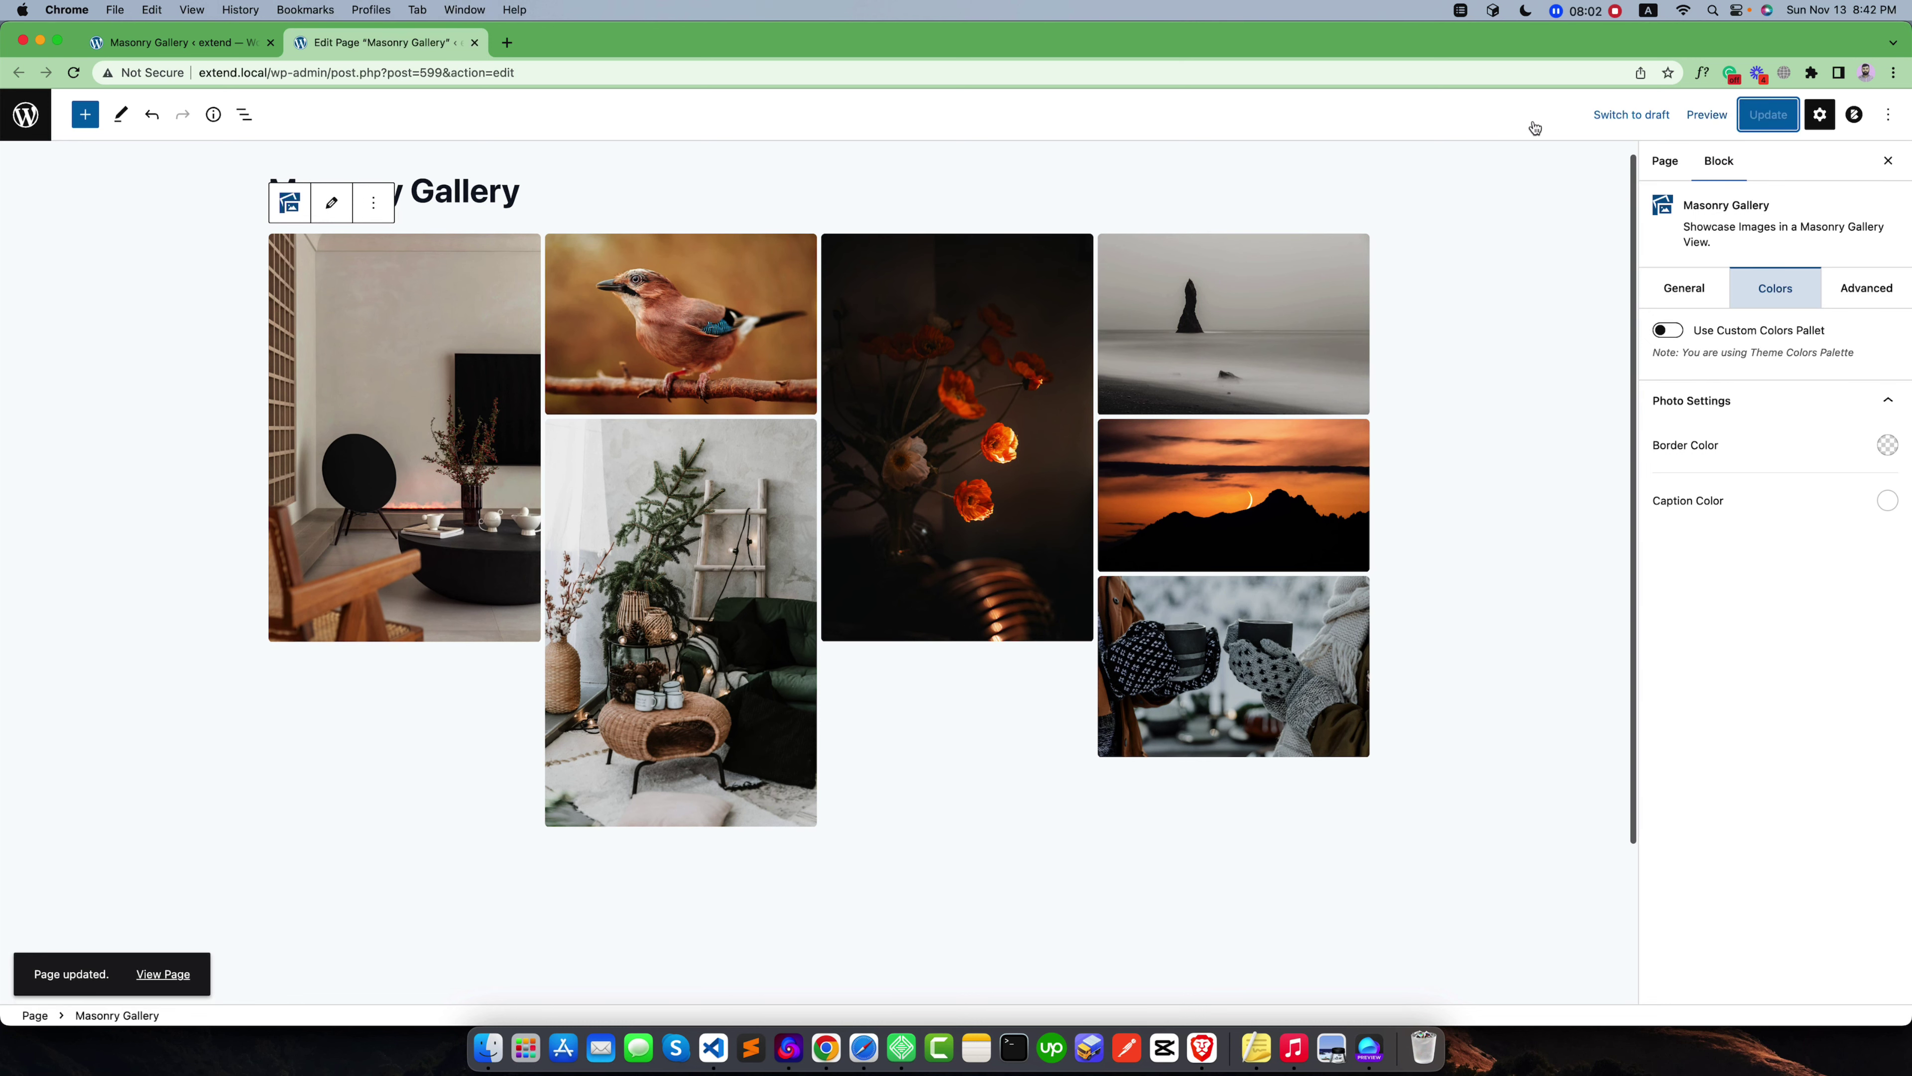
super+click(177, 976)
click(593, 47)
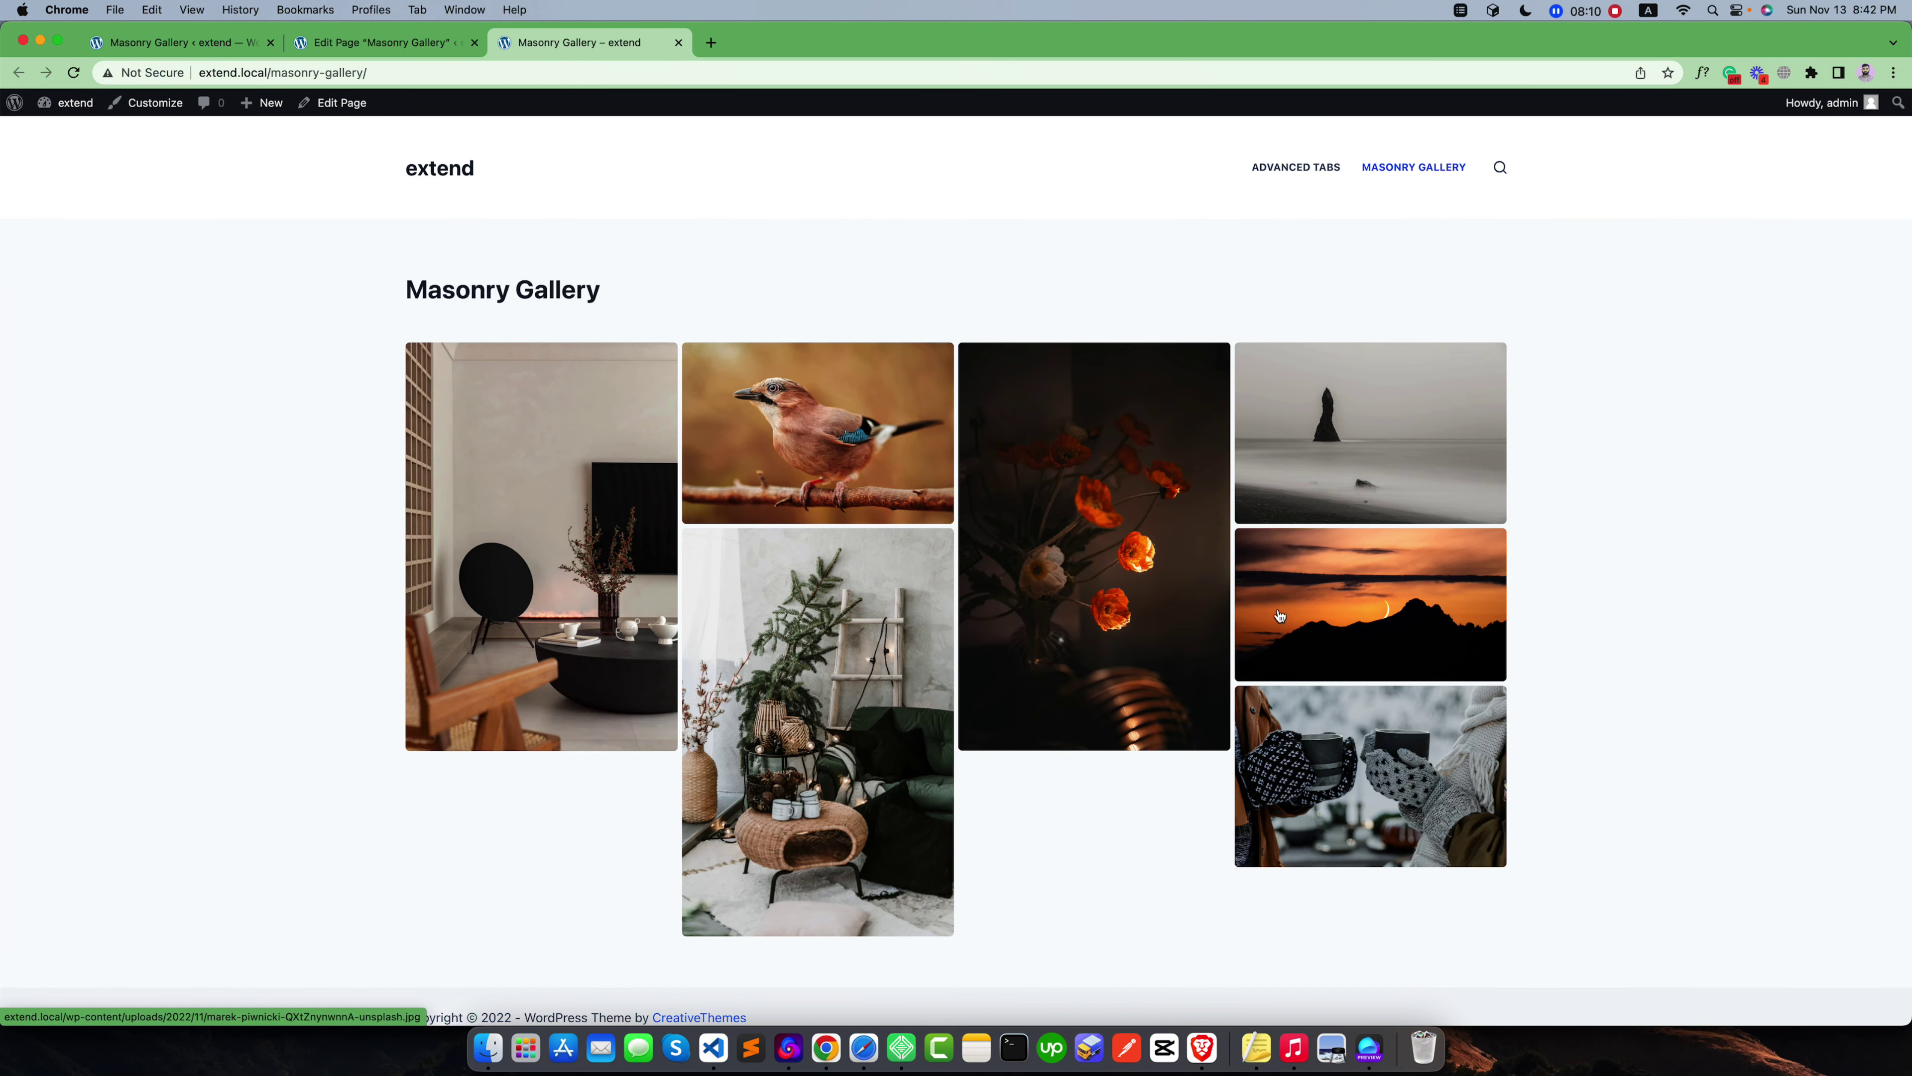
click(872, 450)
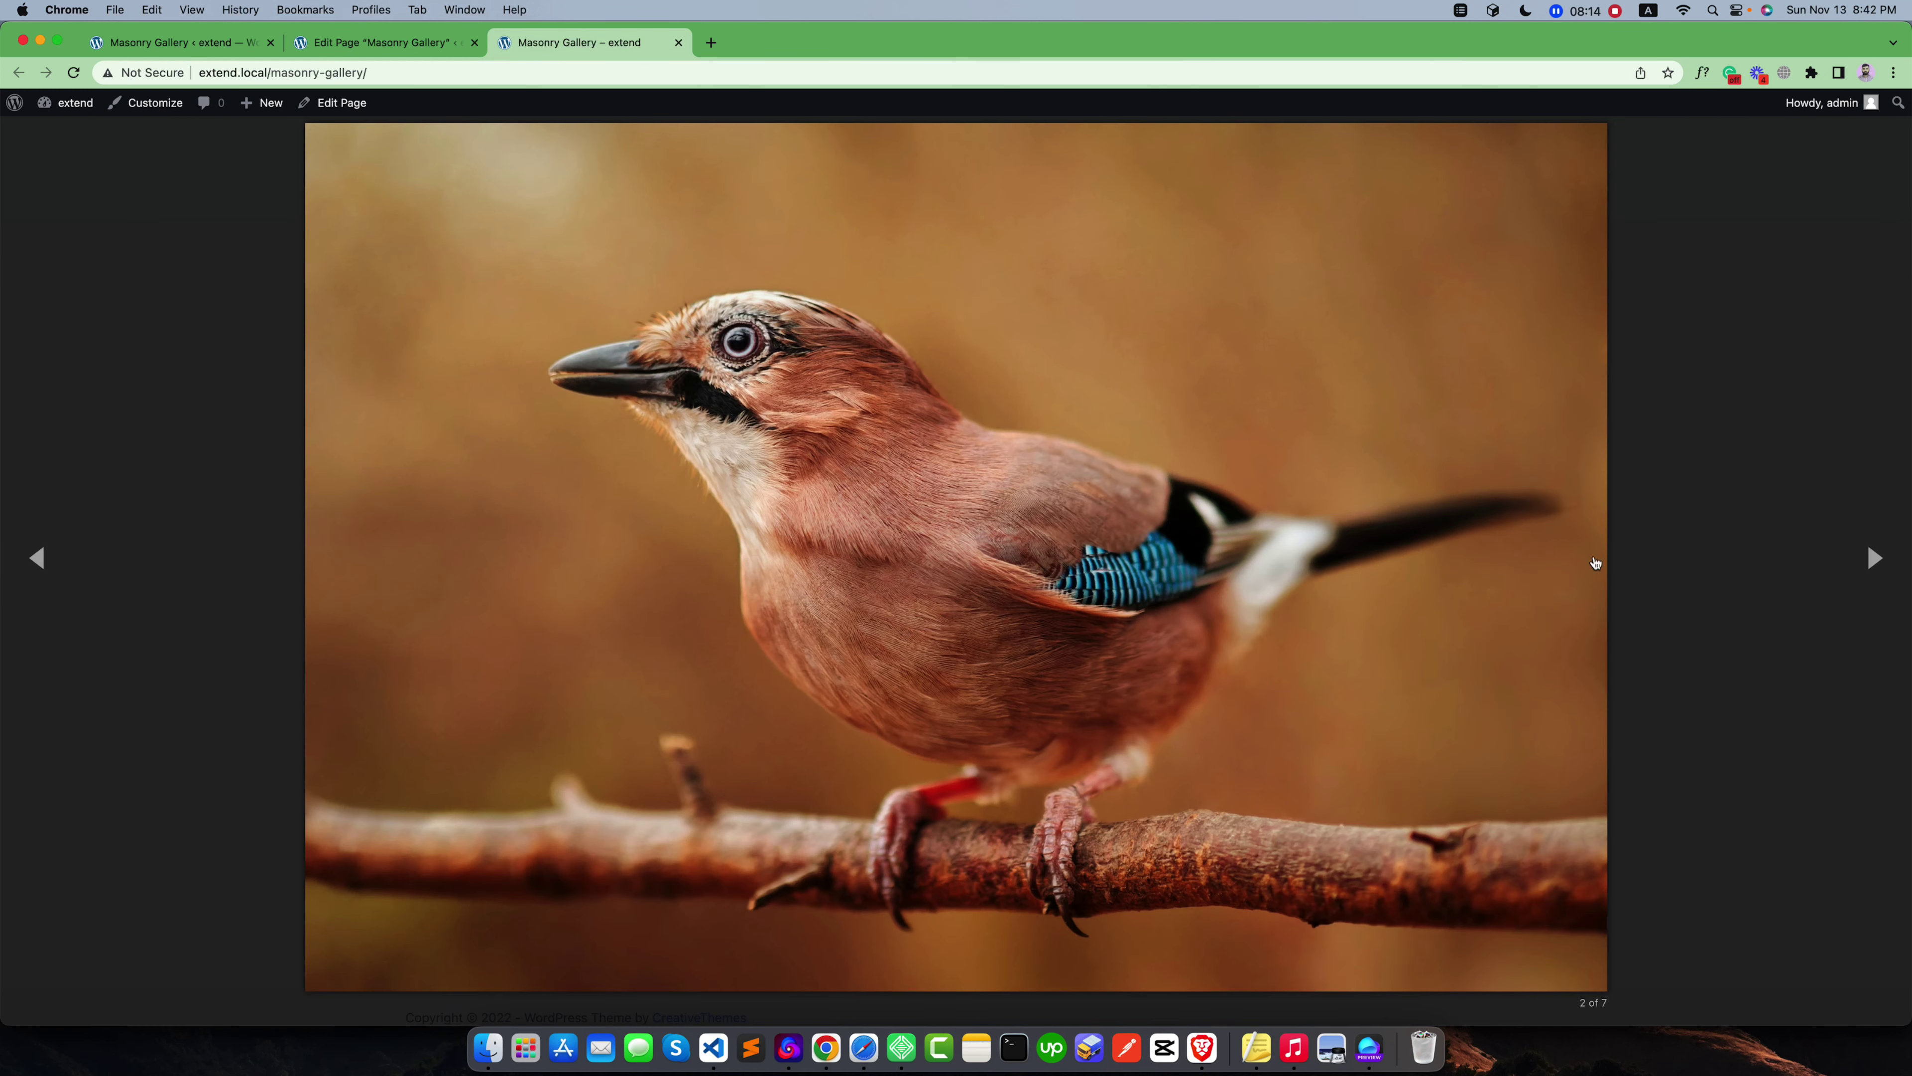
click(1873, 557)
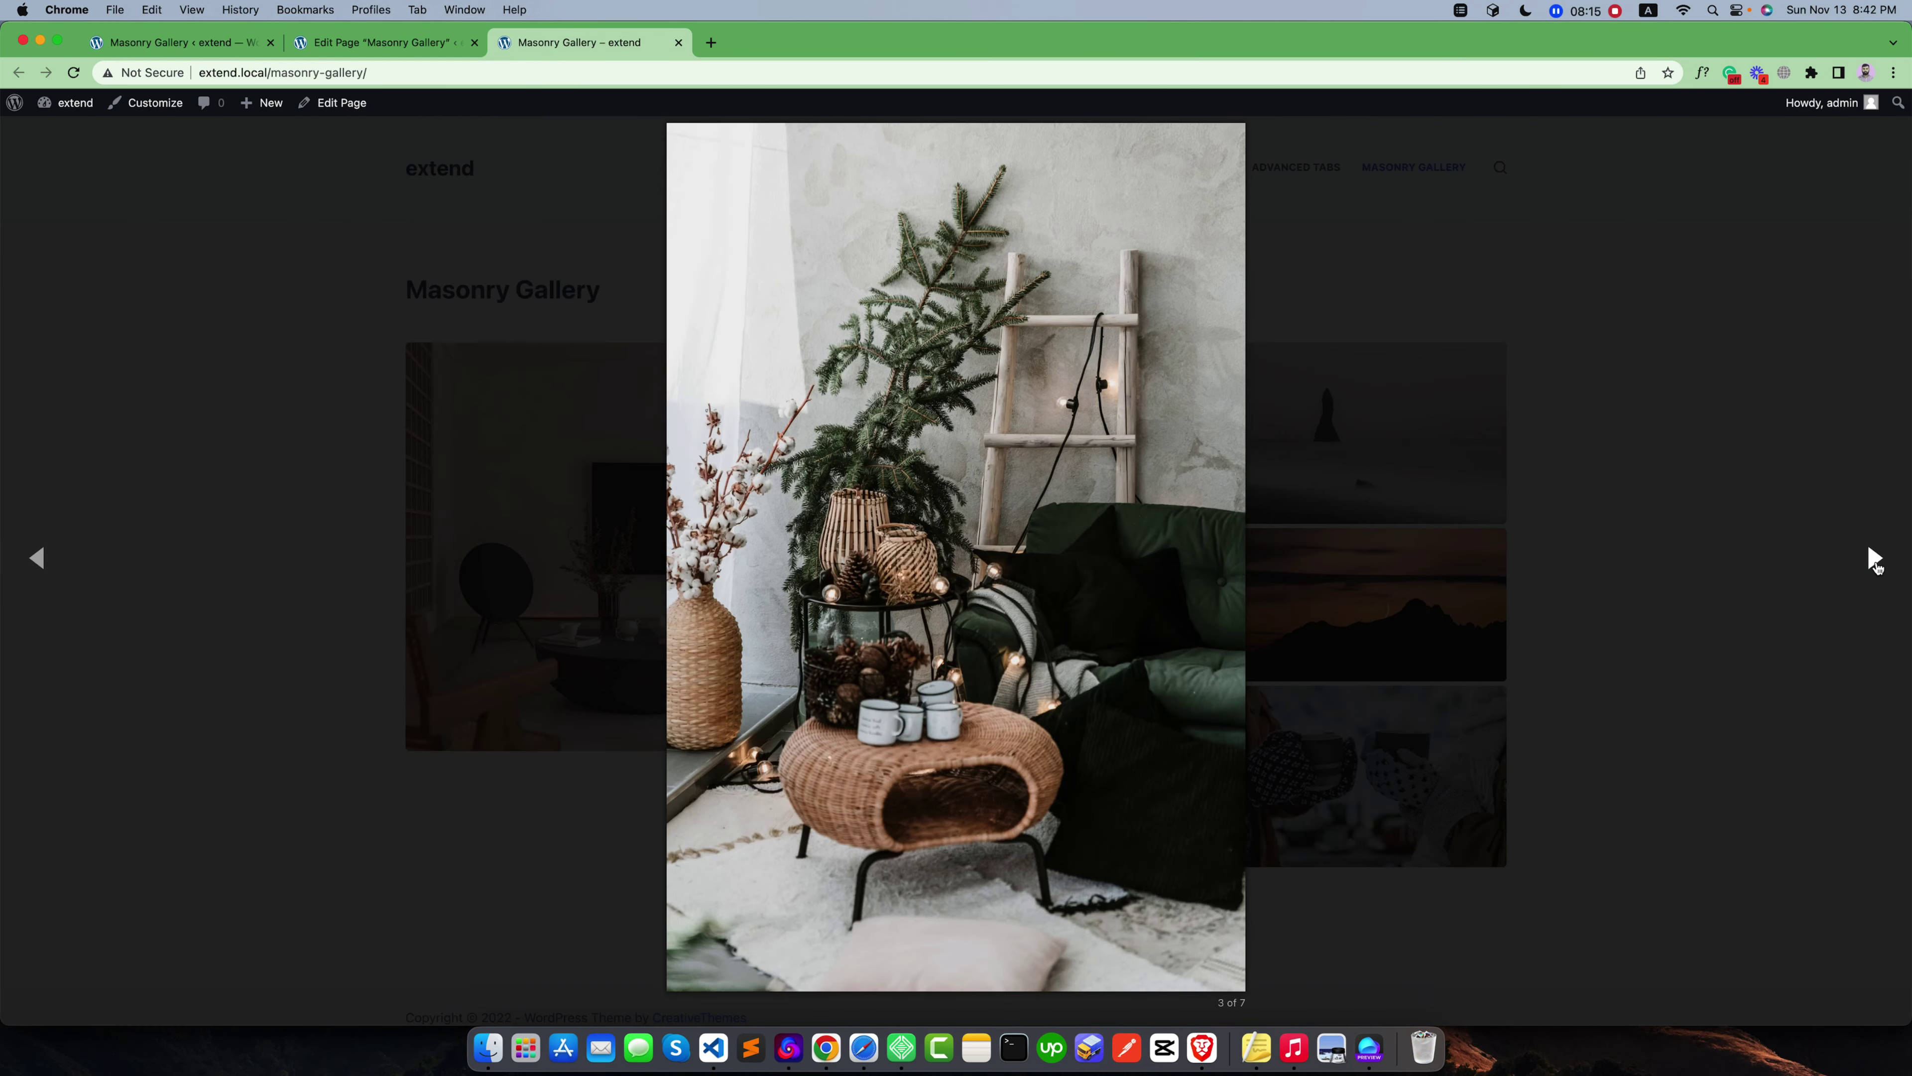
click(1873, 558)
click(1873, 558)
click(1873, 558)
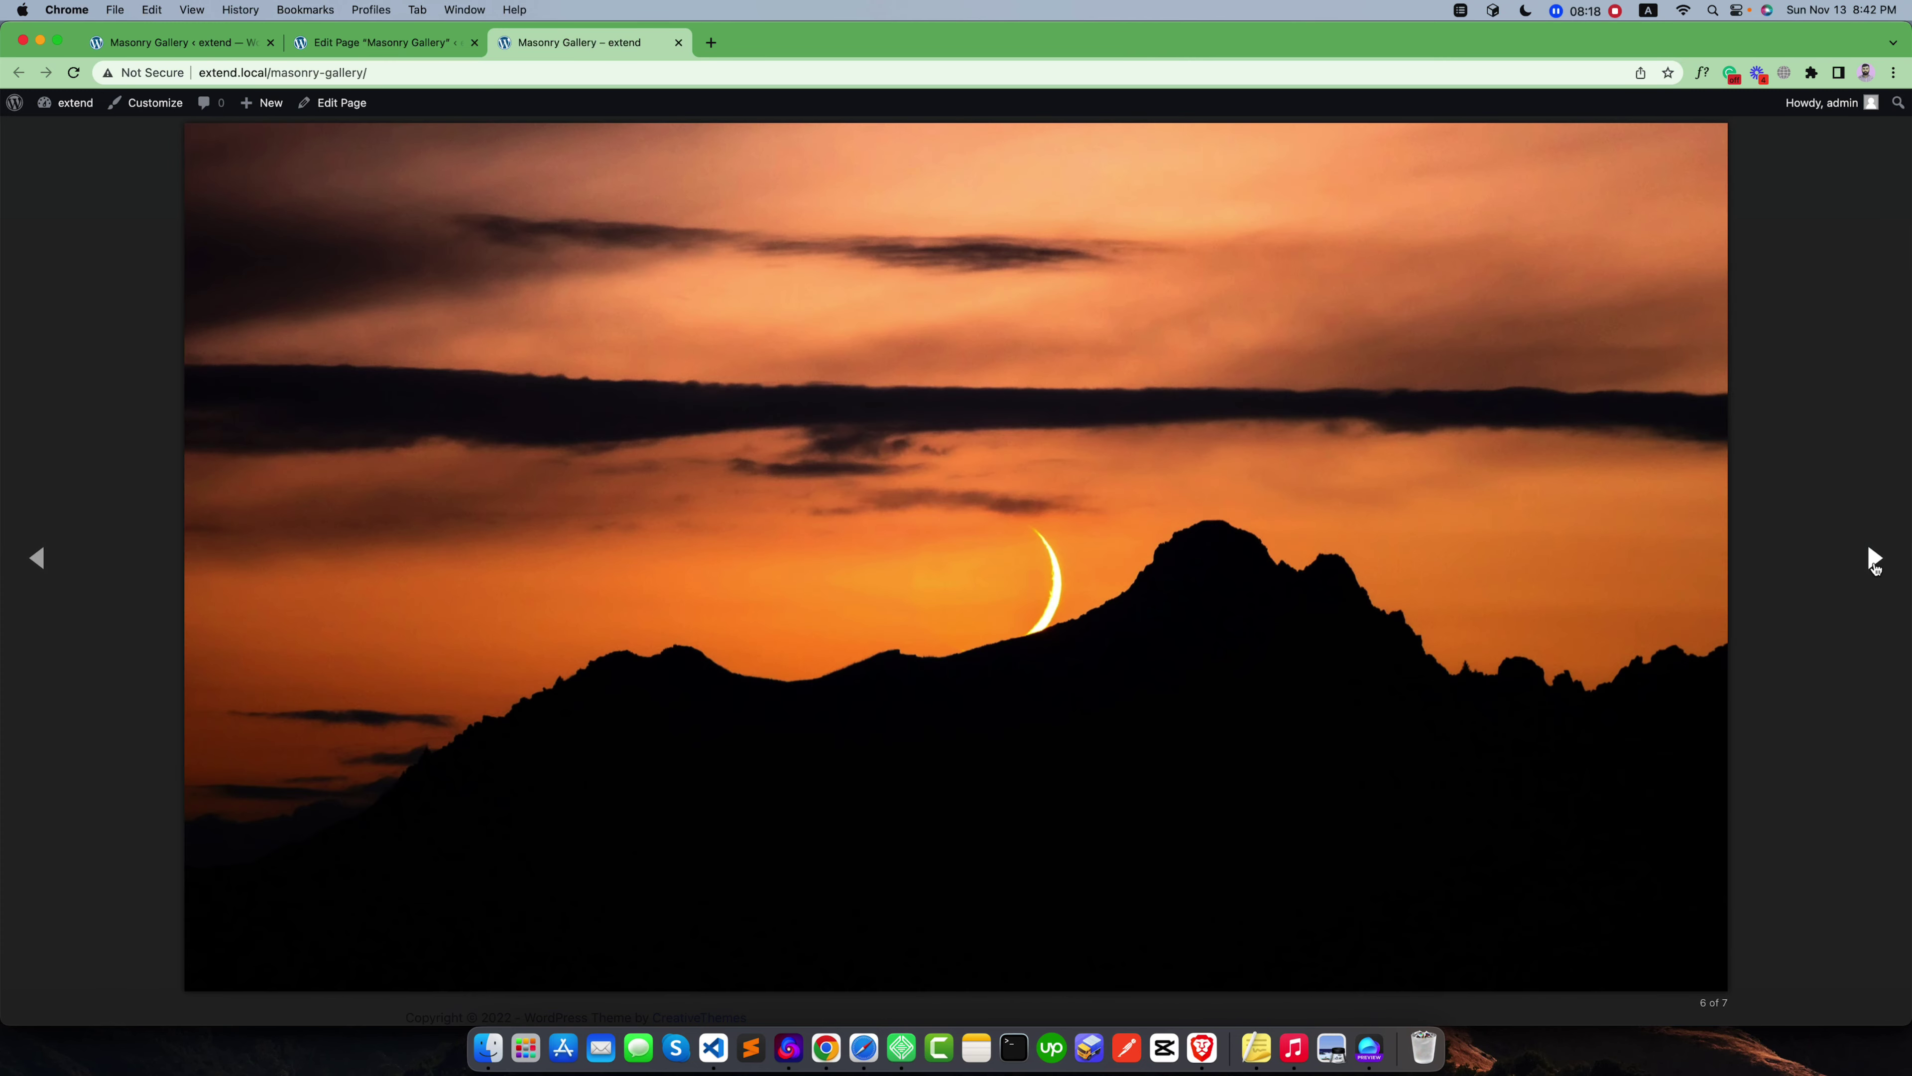
click(1873, 559)
click(1756, 579)
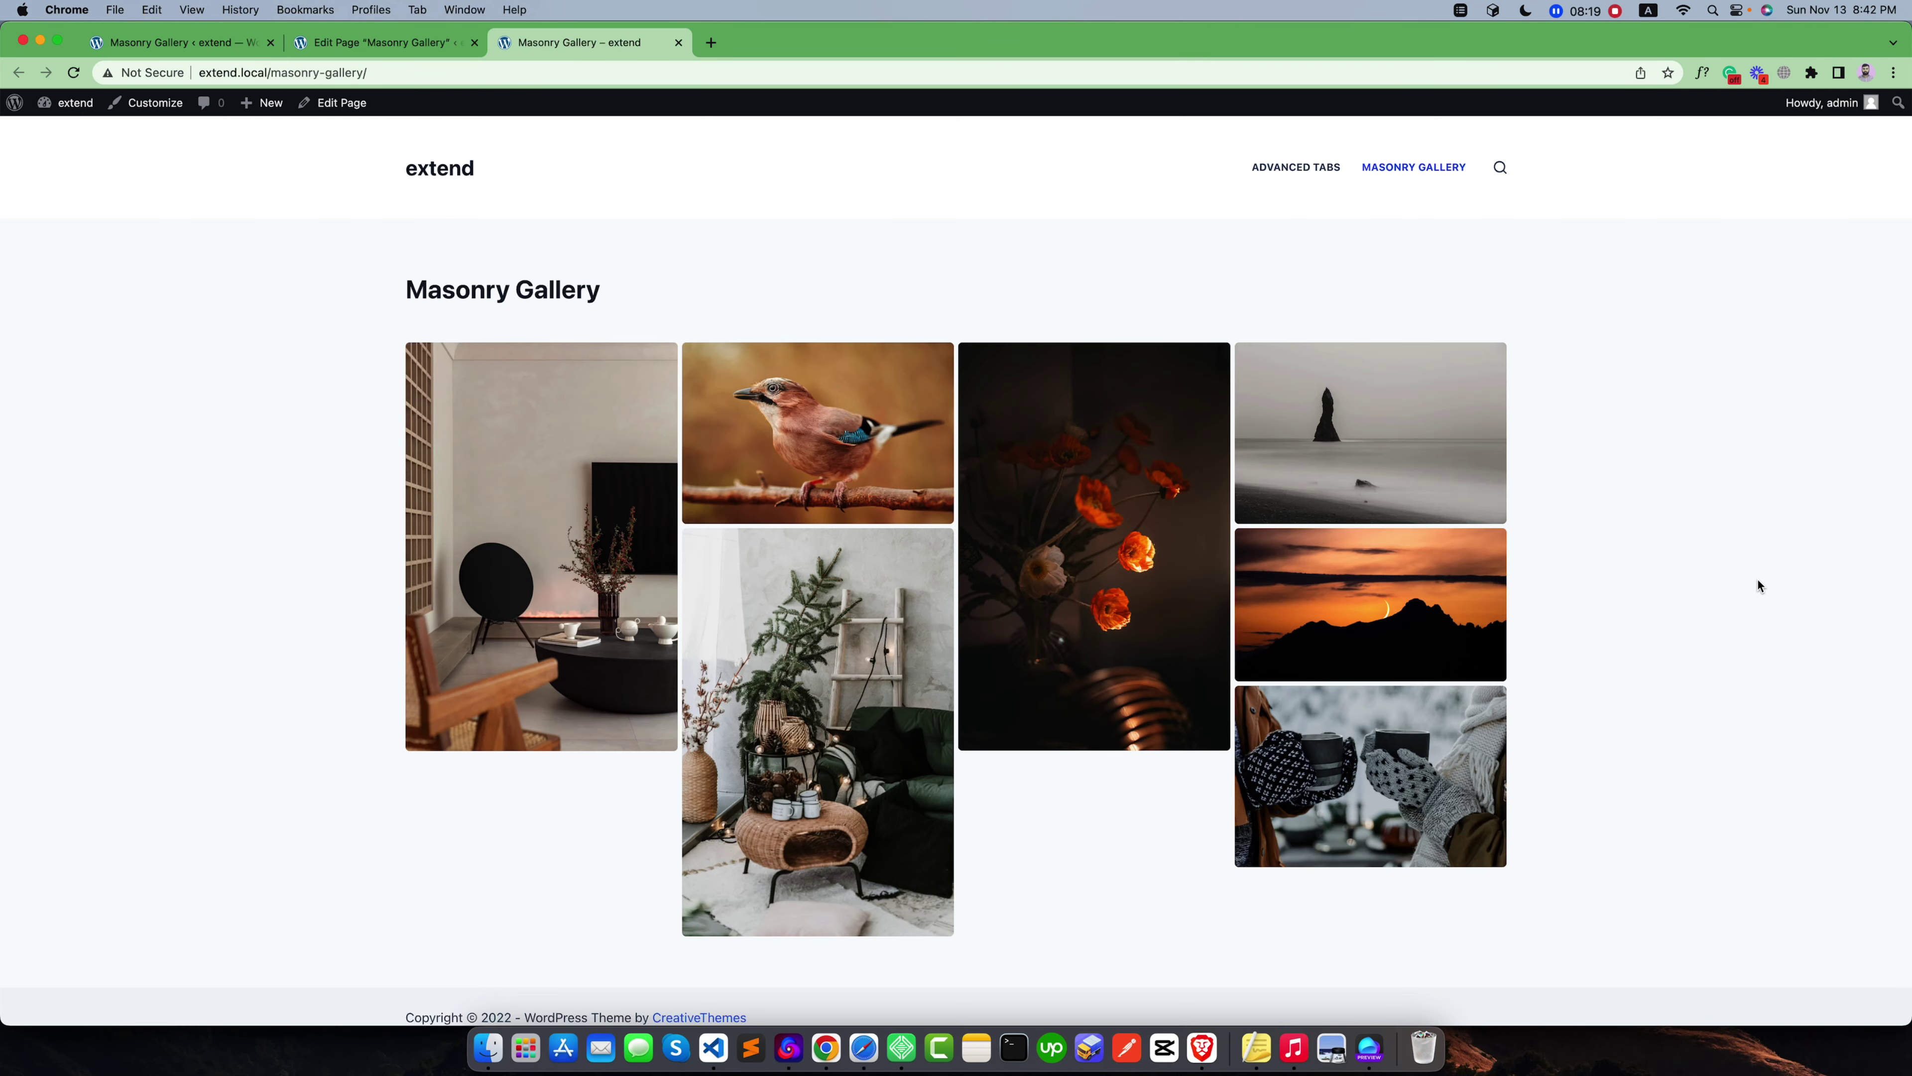
scroll(953, 537, down, 1)
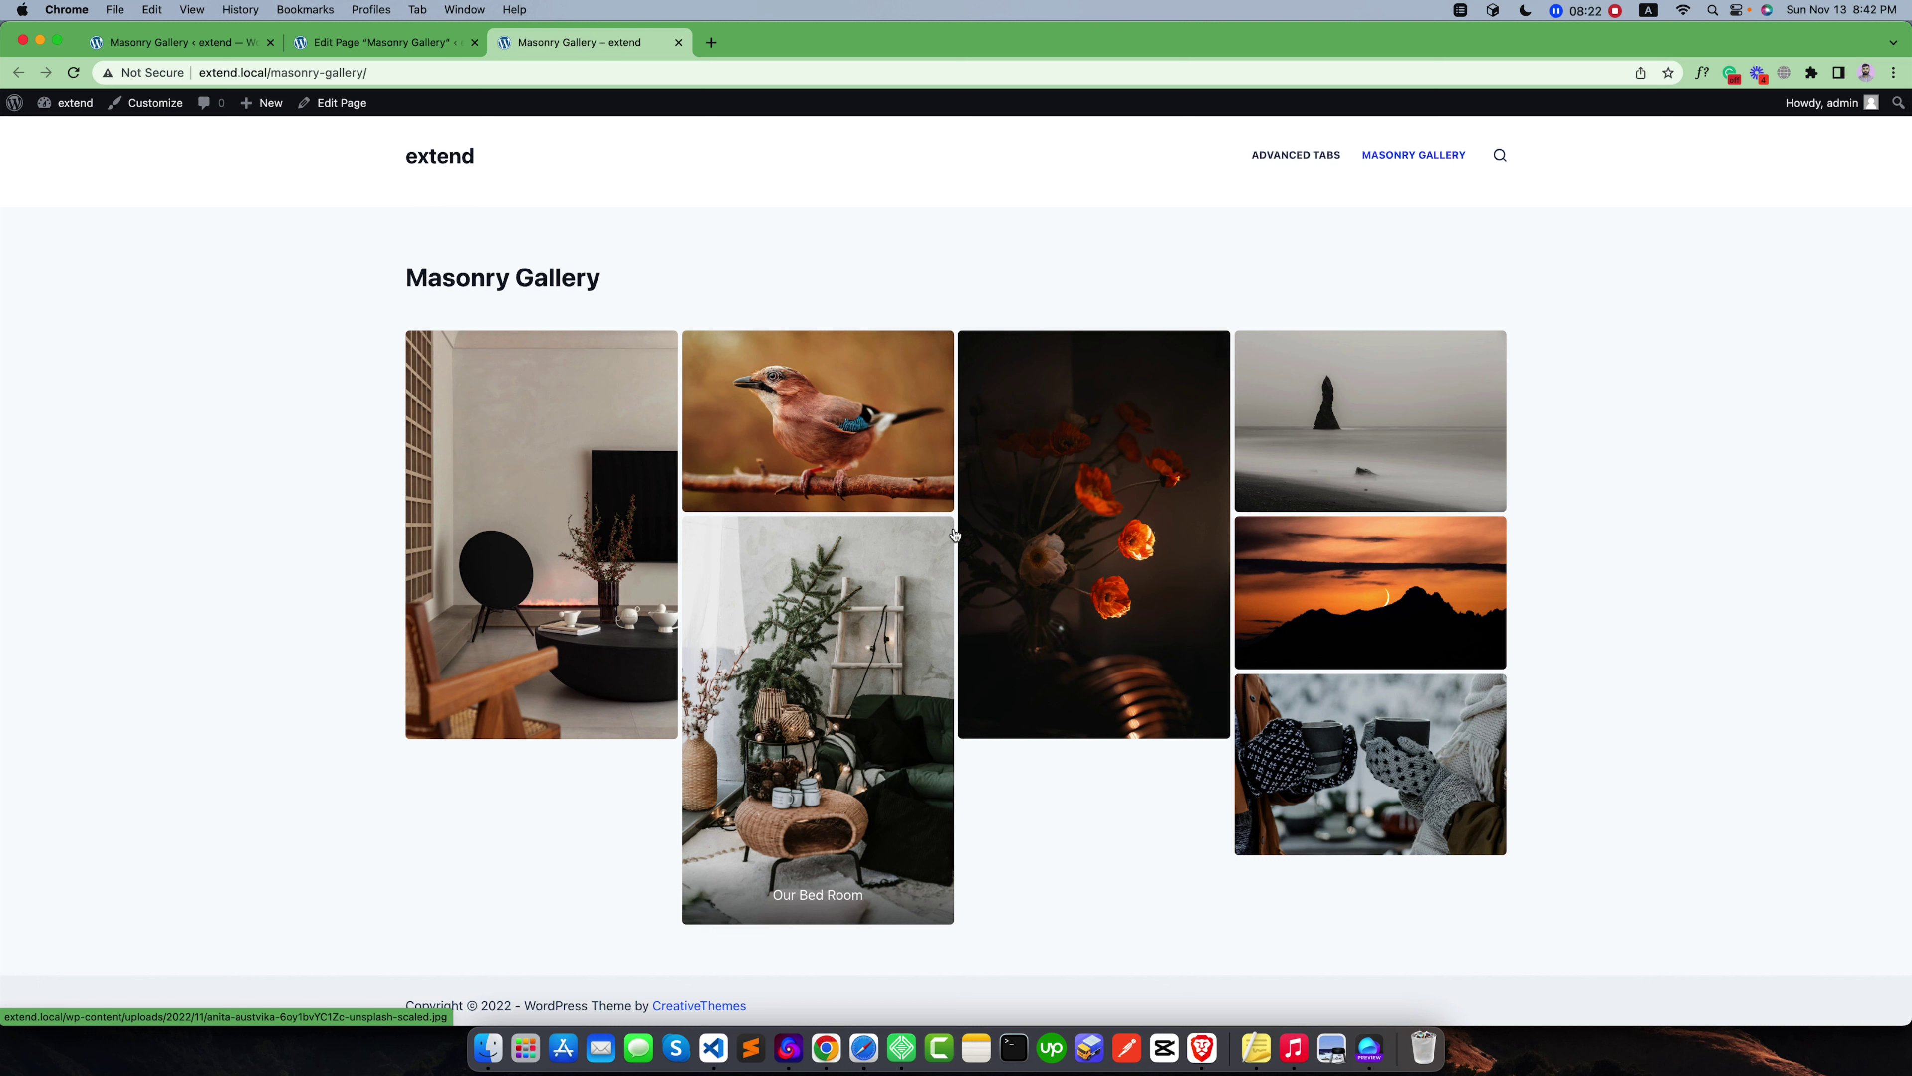